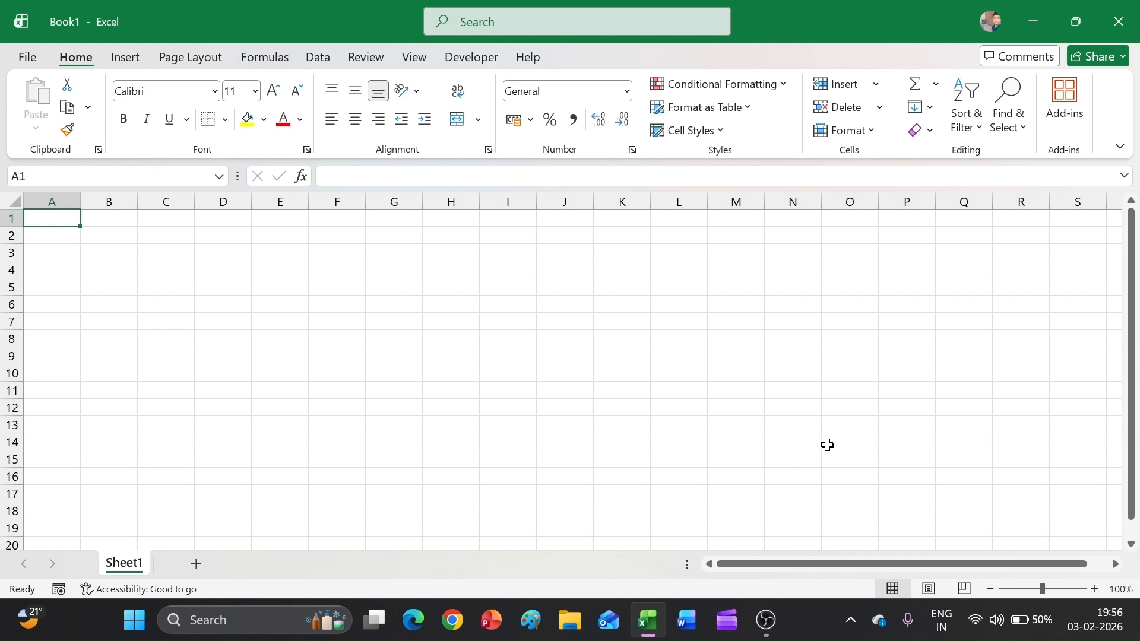
# Save the new workbook to the Documents folder under the file name SALARY SHEET.
pyautogui.scroll(8, 587, 407)
pyautogui.scroll(3, 587, 407)
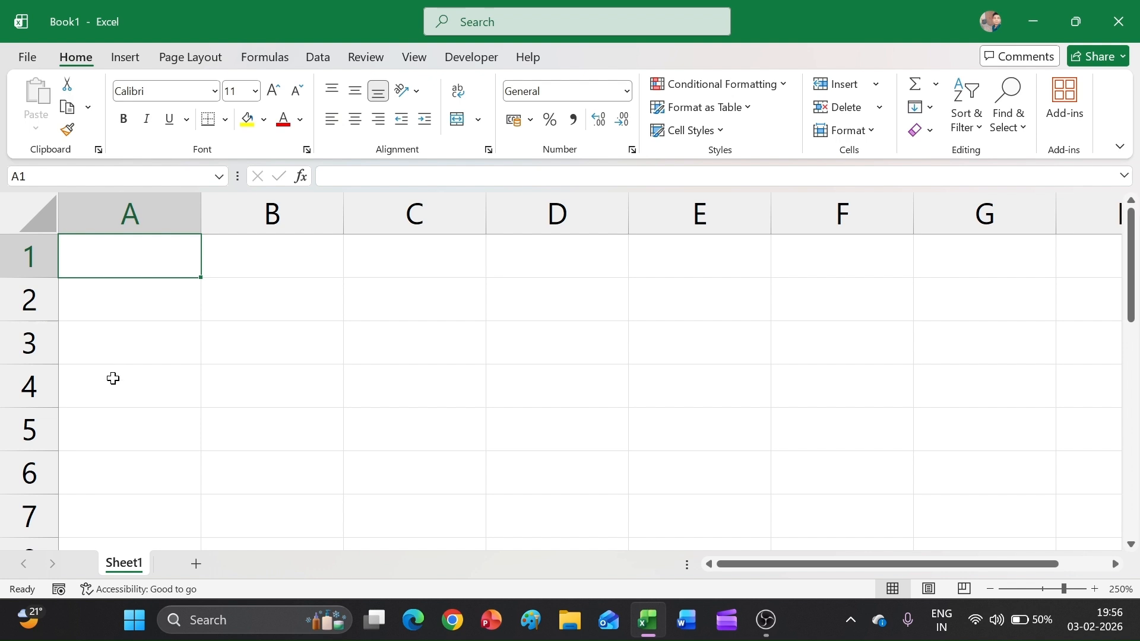
pyautogui.click(28, 58)
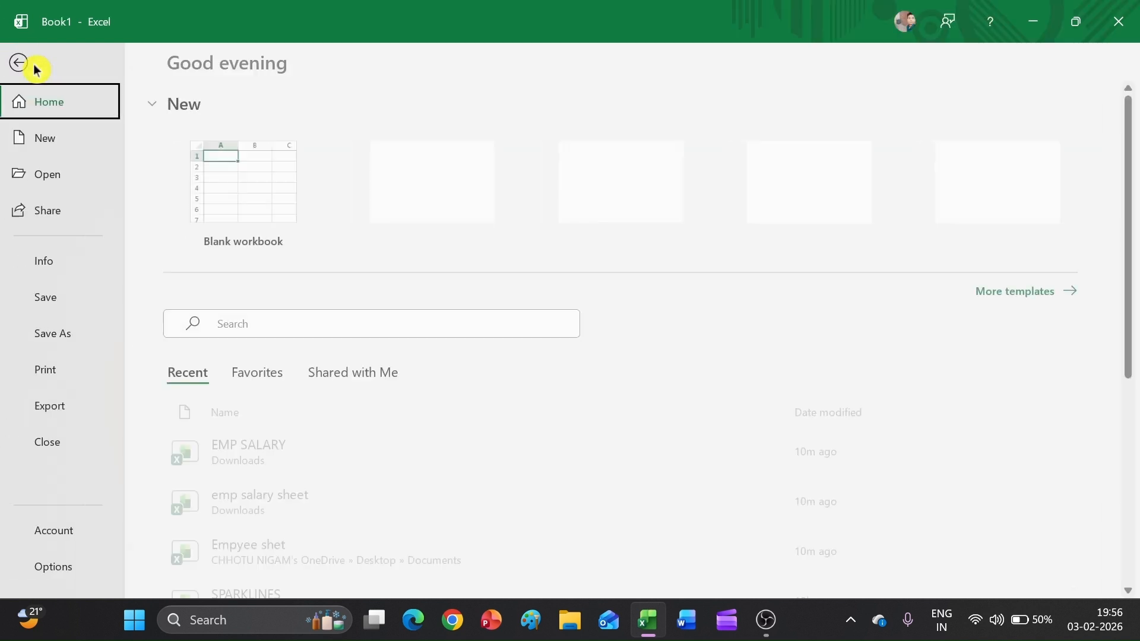
pyautogui.click(60, 301)
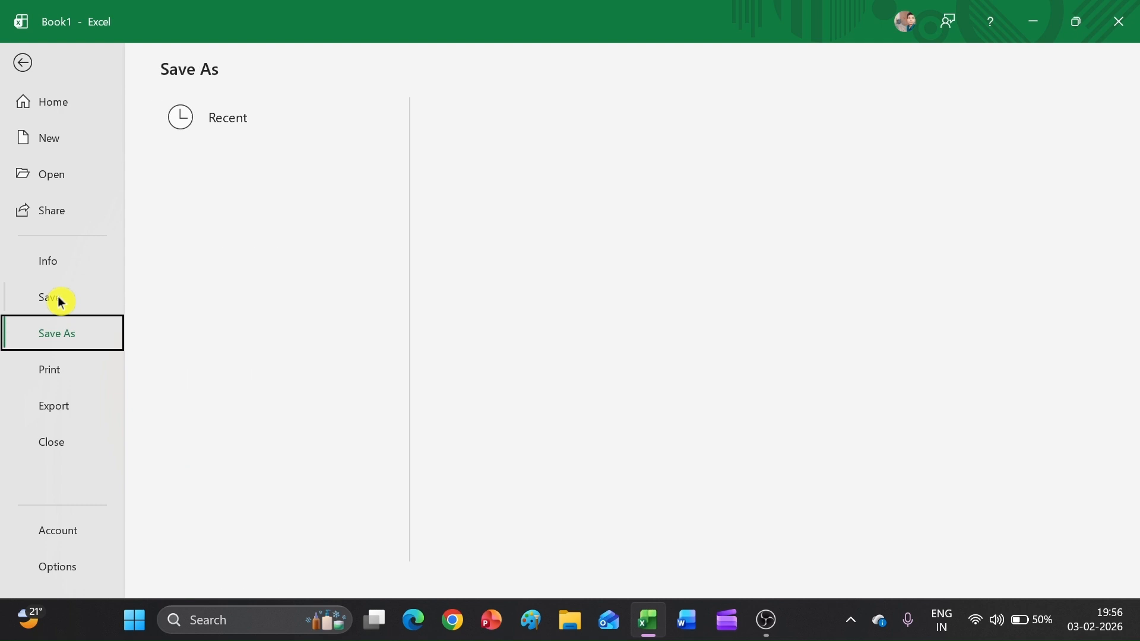
pyautogui.click(200, 470)
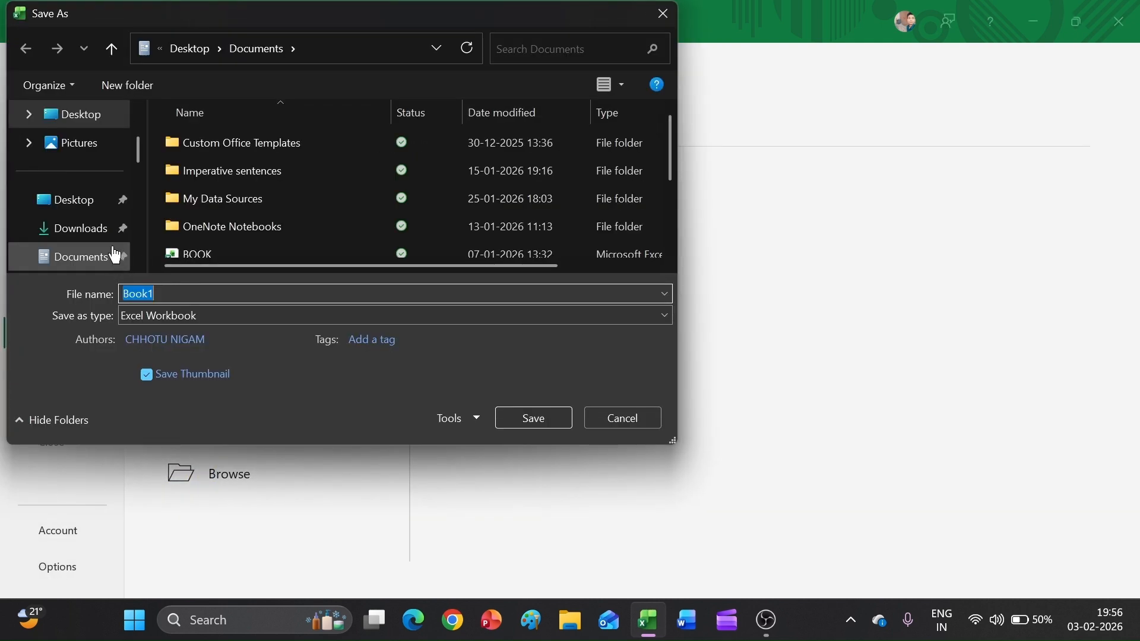
pyautogui.click(93, 253)
pyautogui.click(178, 293)
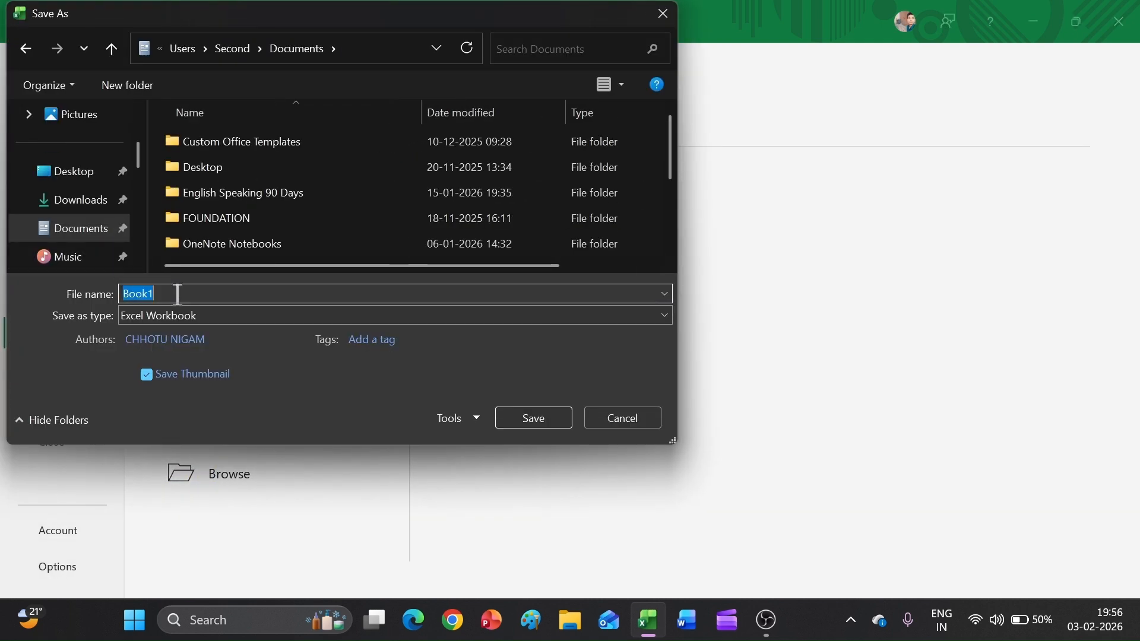
pyautogui.write('SALARY SHEET')
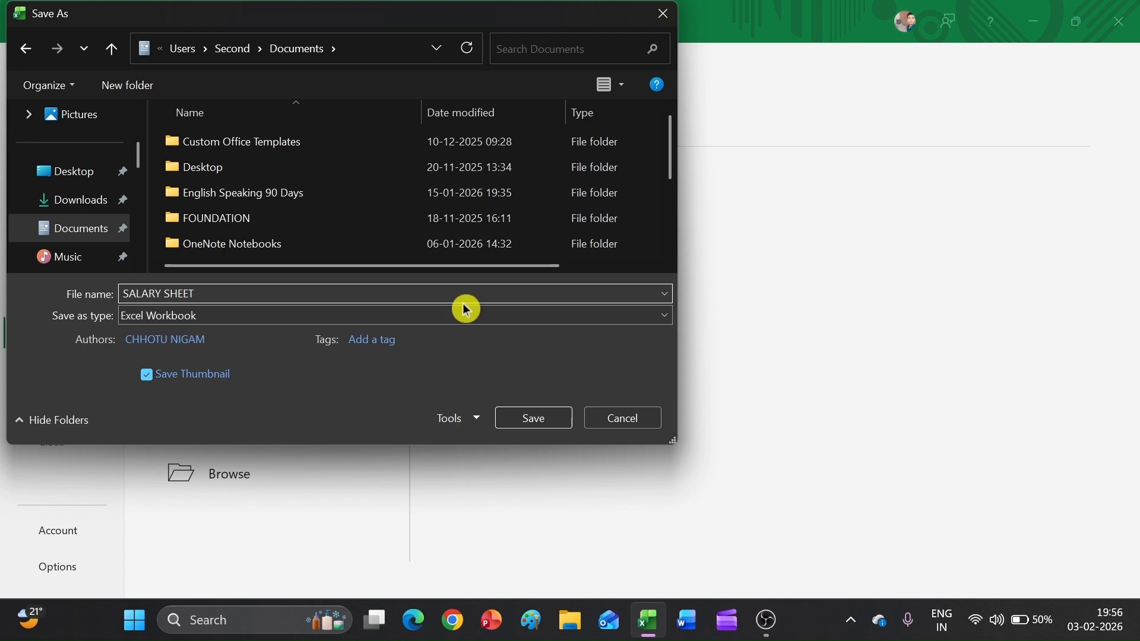
pyautogui.click(512, 424)
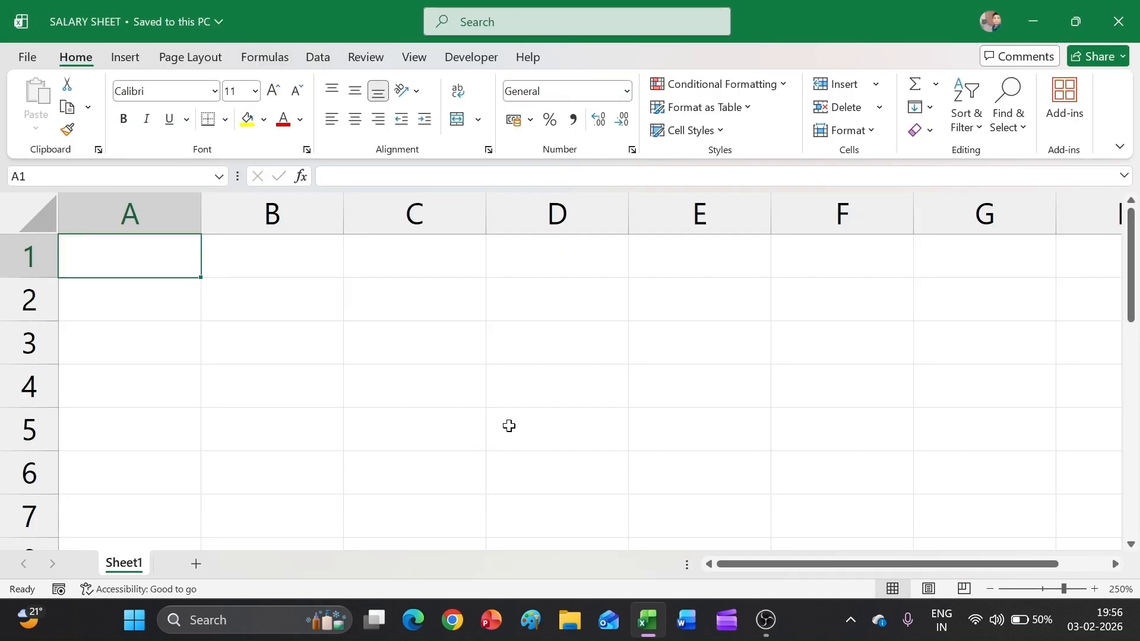
# Merge and center the cells B2 through I2 for the sheet title.
pyautogui.click(280, 306)
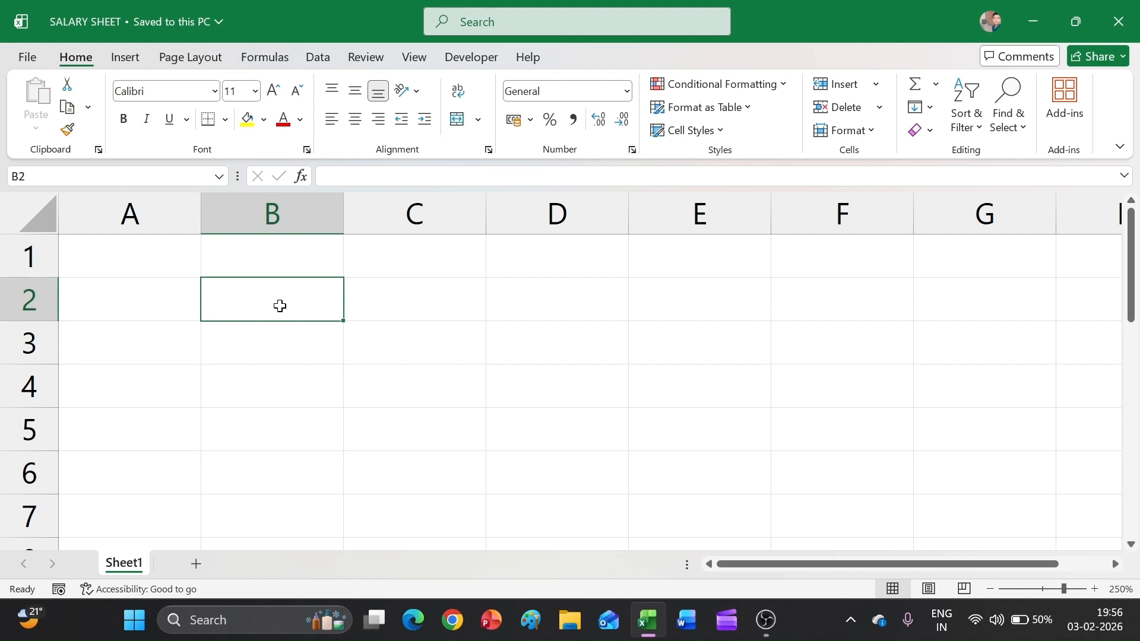
pyautogui.hotkey('shift', 'Right')
pyautogui.hotkey('shift', 'Right')
pyautogui.hotkey('shift', 'Right')
pyautogui.hotkey('shift', 'Right')
pyautogui.hotkey('shift', 'Right')
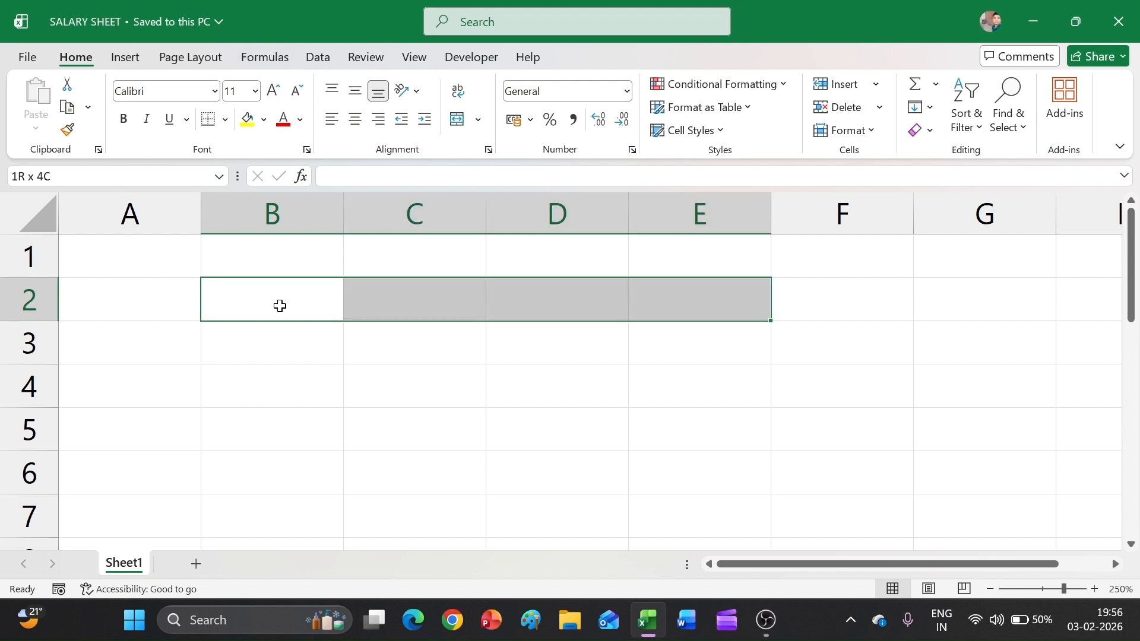
pyautogui.hotkey('shift', 'Right')
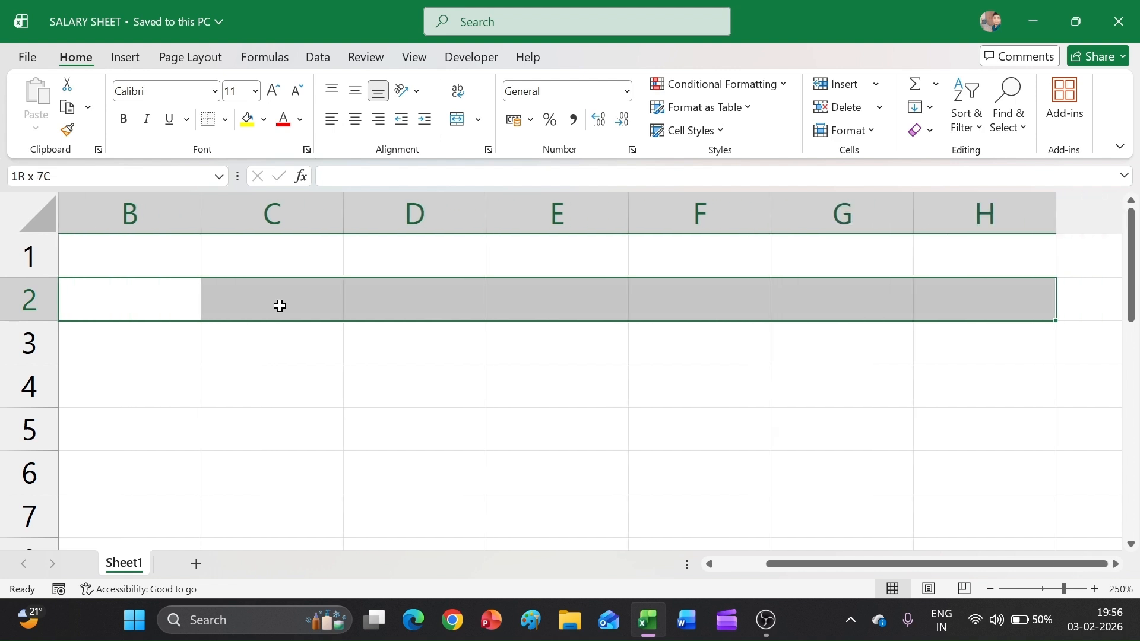
pyautogui.hotkey('shift', 'Right')
pyautogui.scroll(-1, 247, 391)
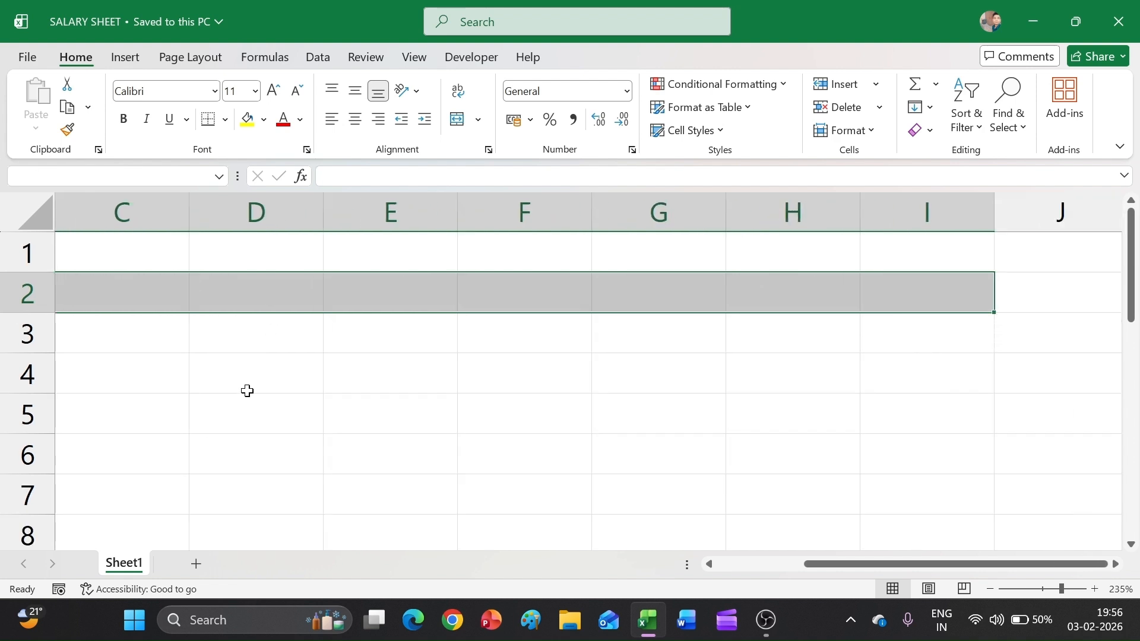
pyautogui.click(462, 119)
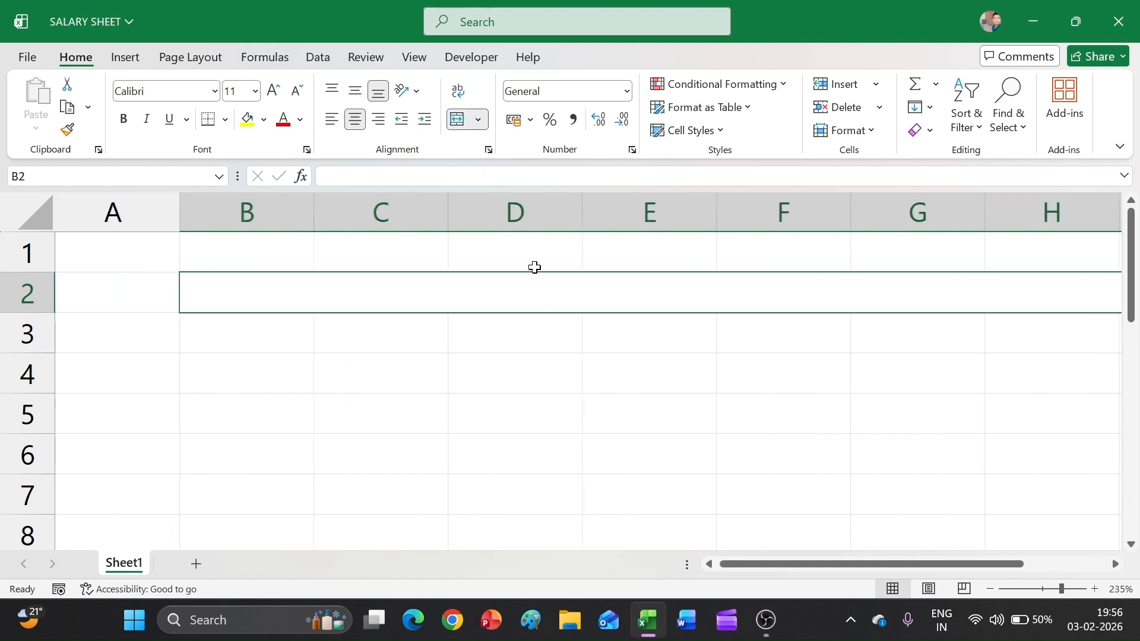
pyautogui.moveTo(733, 564); pyautogui.dragTo(712, 564)
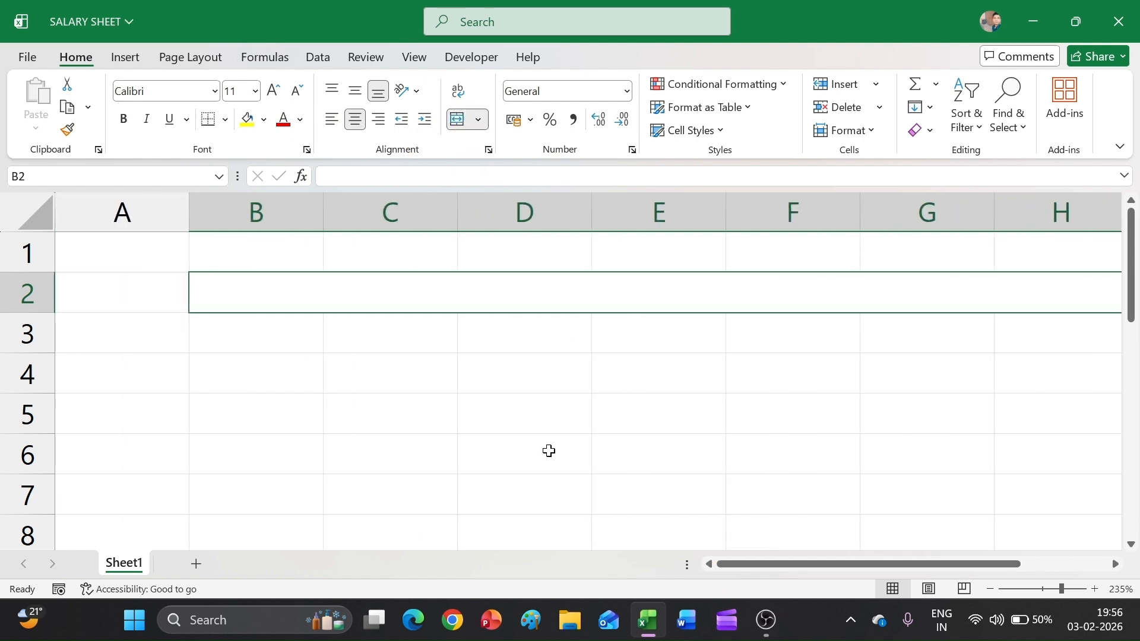
pyautogui.click(528, 392)
pyautogui.click(533, 300)
pyautogui.scroll(-2, 515, 394)
pyautogui.click(488, 289)
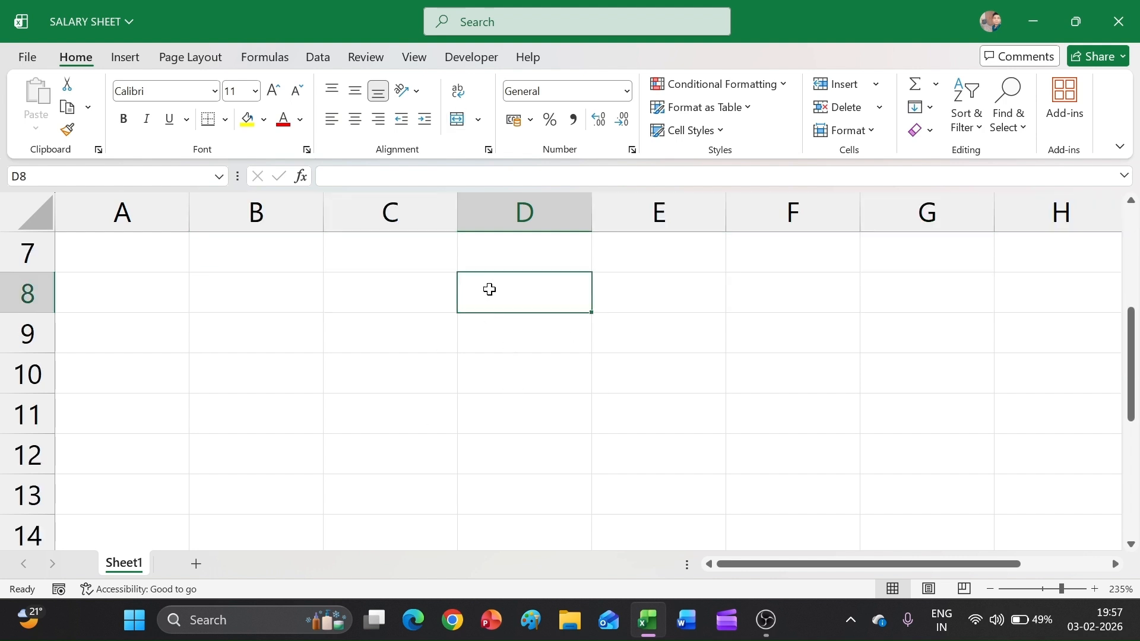
pyautogui.scroll(2, 487, 285)
pyautogui.click(459, 291)
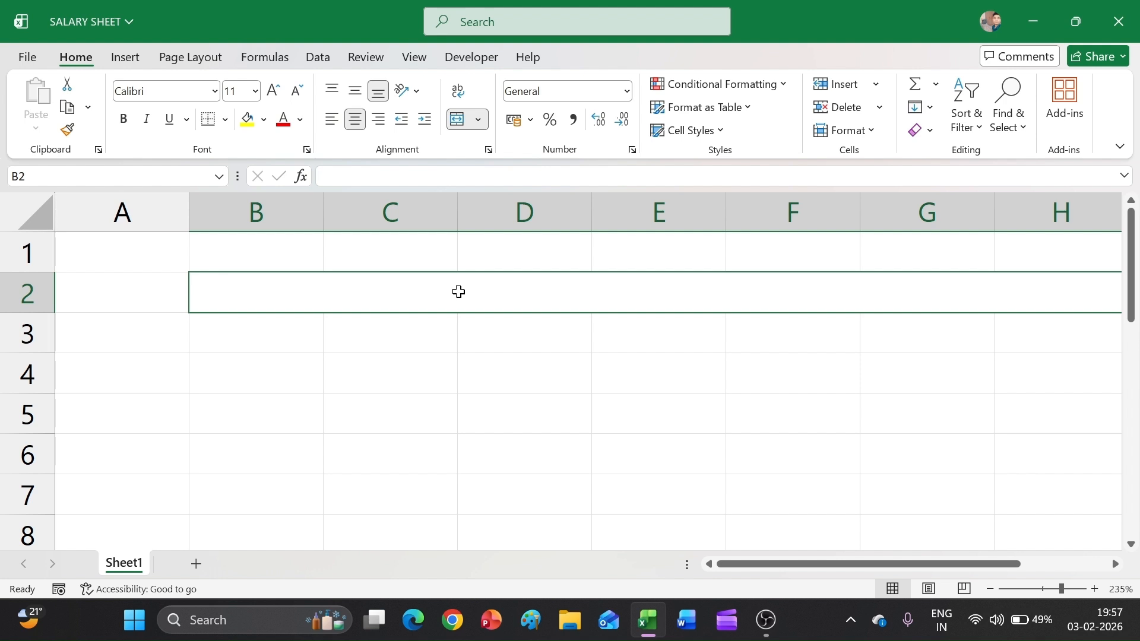
pyautogui.click(512, 399)
# Enter the title EMPLOYEE SALARY SHEET in the merged cell of row 2.
pyautogui.click(493, 290)
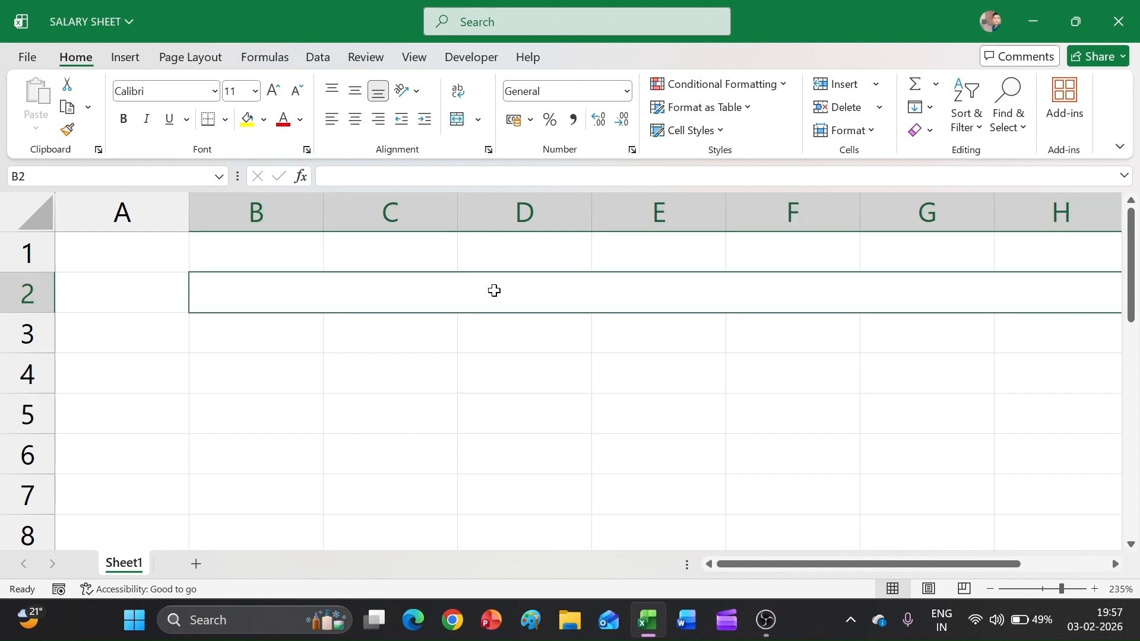
pyautogui.write('e')
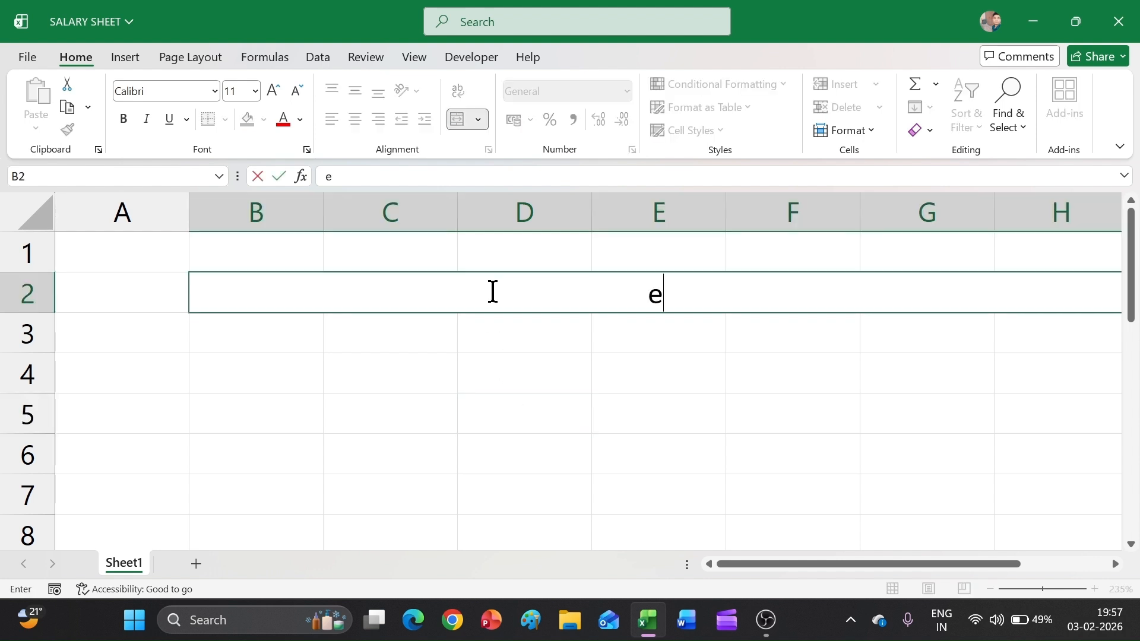
pyautogui.press('BackSpace')
pyautogui.write('EMPLOYEE')
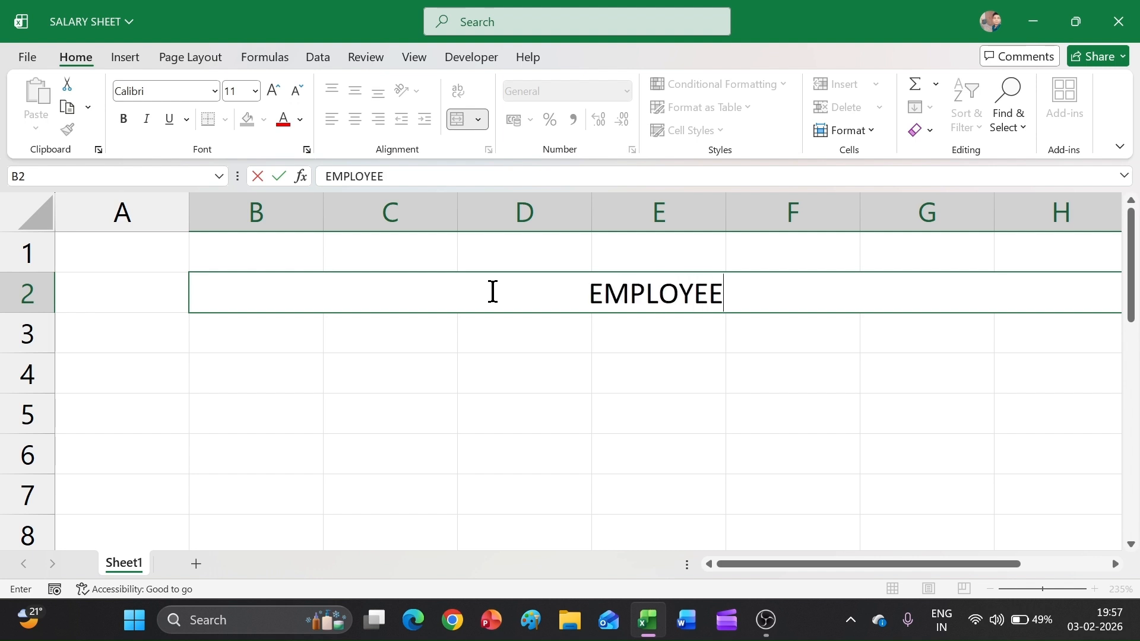
pyautogui.write(' SALARY ')
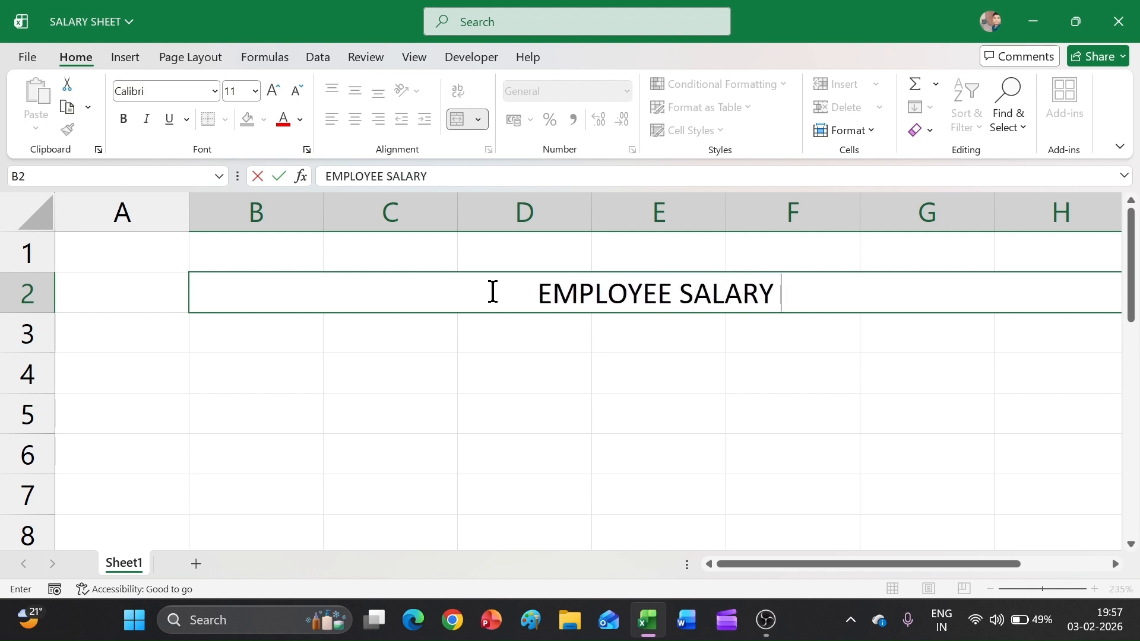
pyautogui.write('SHEET')
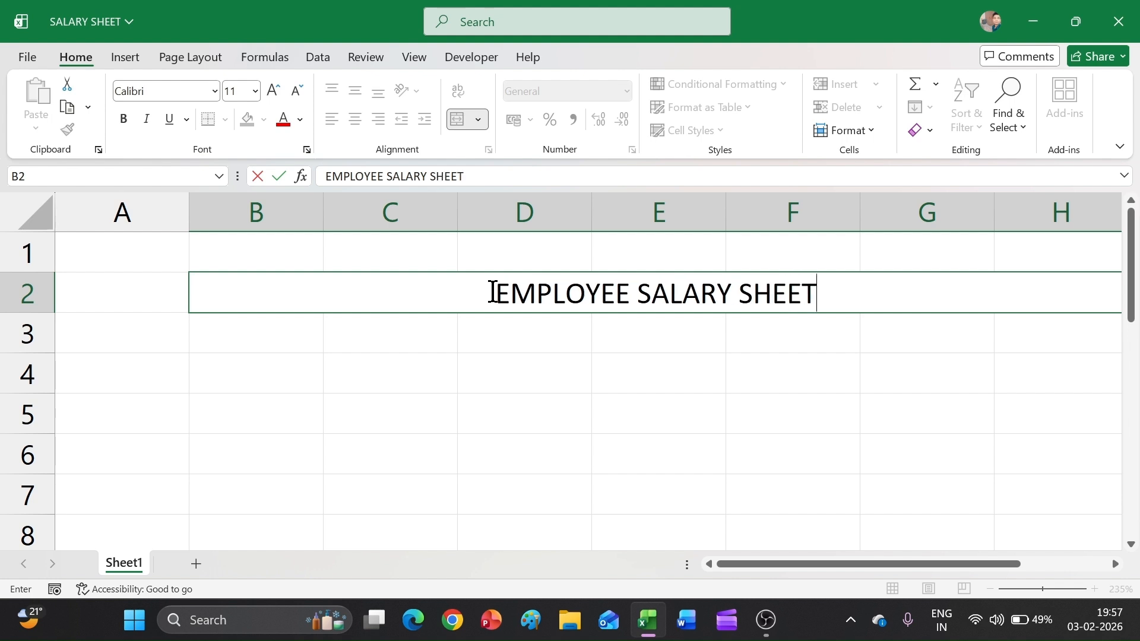
pyautogui.click(658, 405)
pyautogui.scroll(-2, 657, 383)
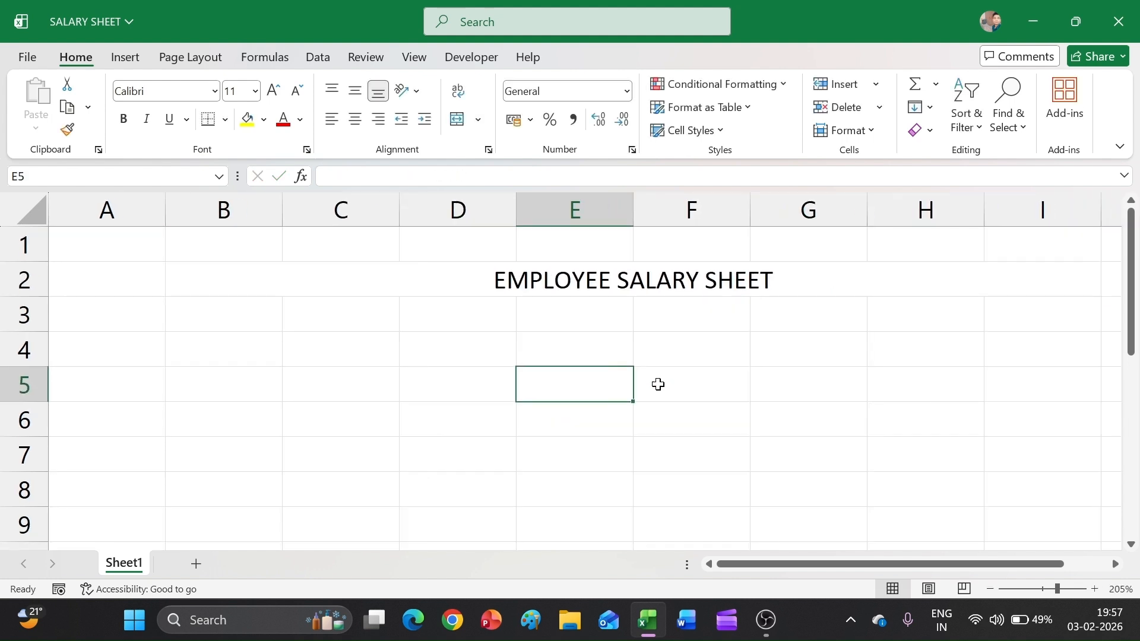
# Align the title text vertically to the middle of its merged cell.
pyautogui.click(651, 270)
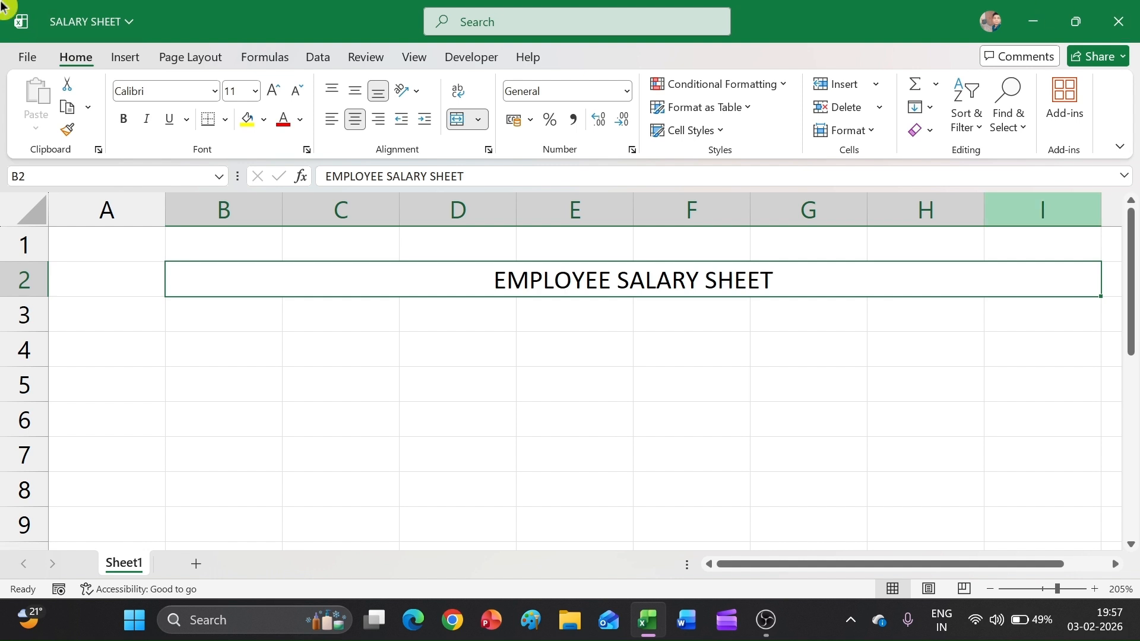
pyautogui.click(359, 101)
pyautogui.click(394, 299)
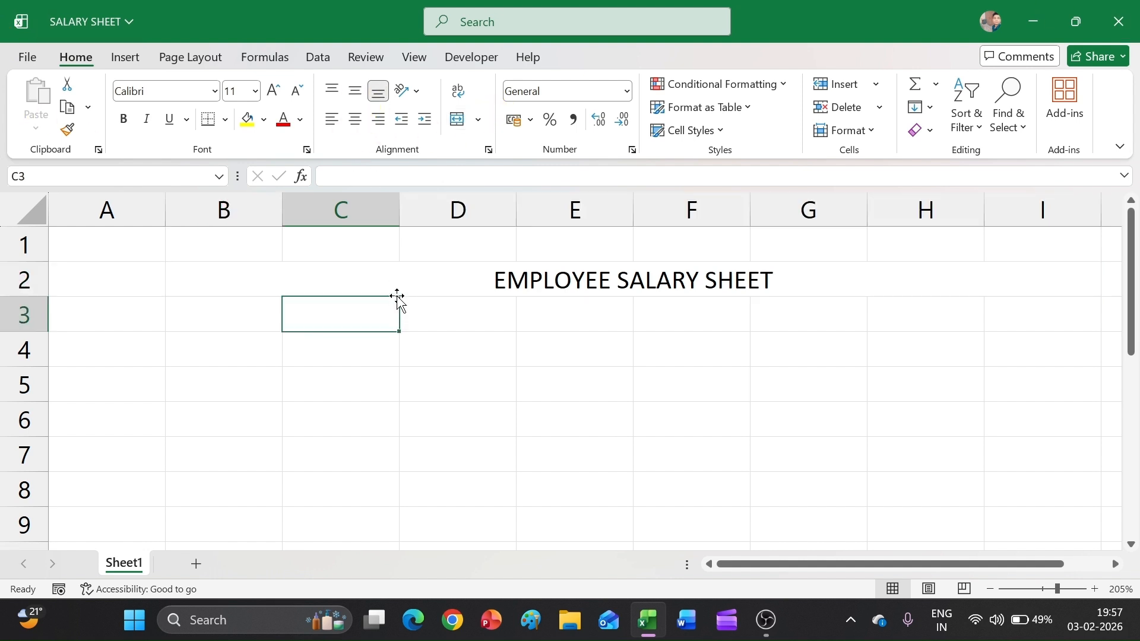
# Change the font of the EMPLOYEE SALARY SHEET title to Poppins ExtraBold.
pyautogui.click(396, 285)
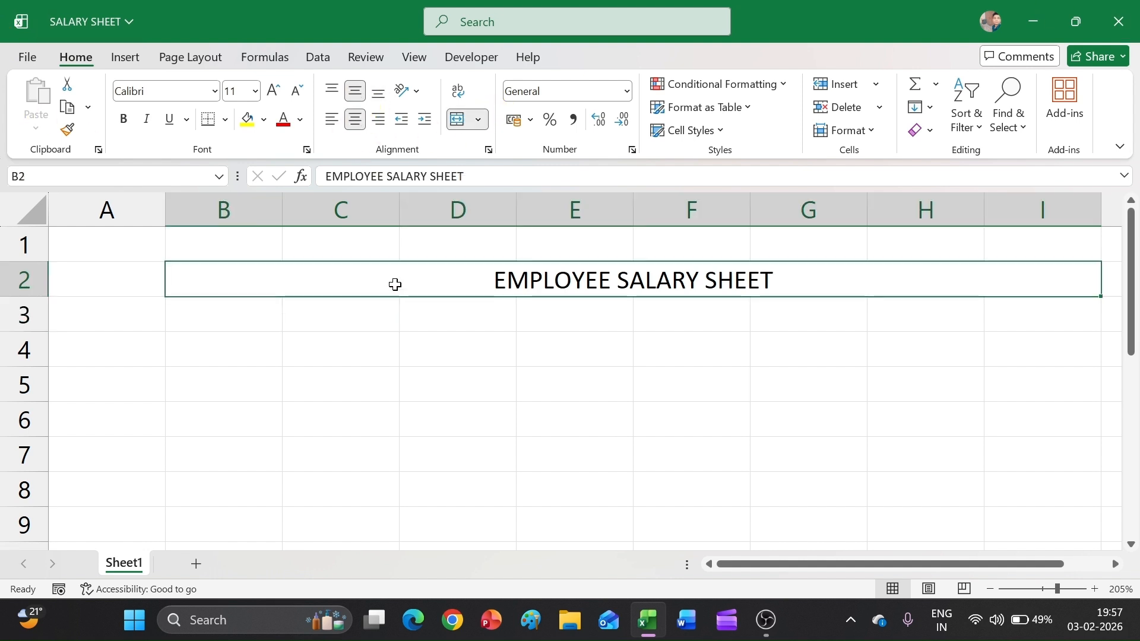
pyautogui.click(215, 95)
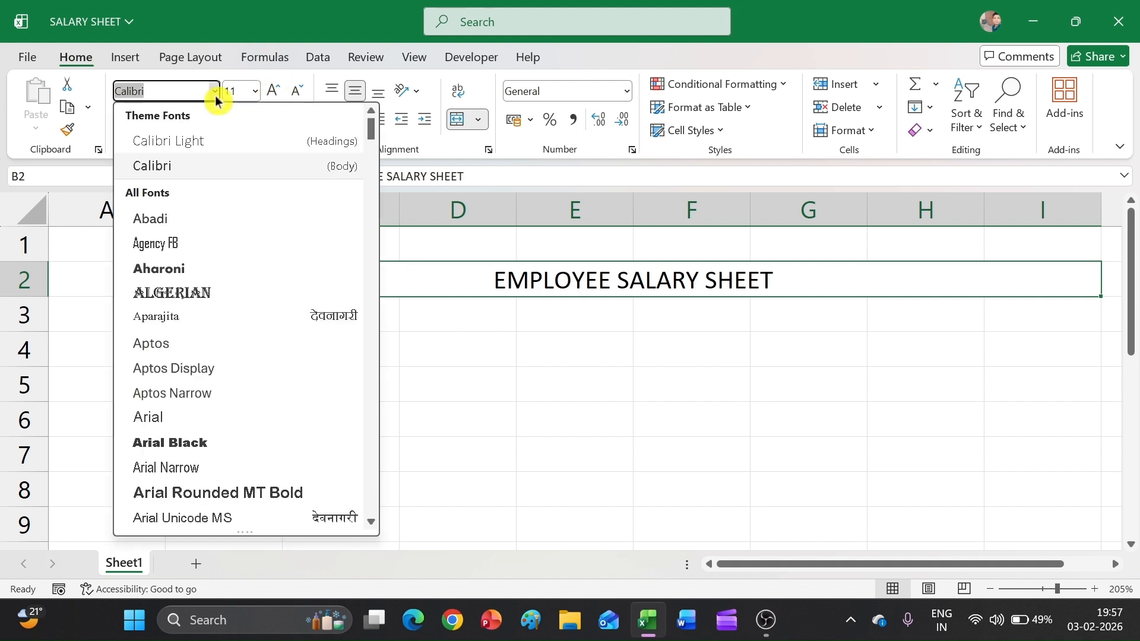
pyautogui.write('Pop')
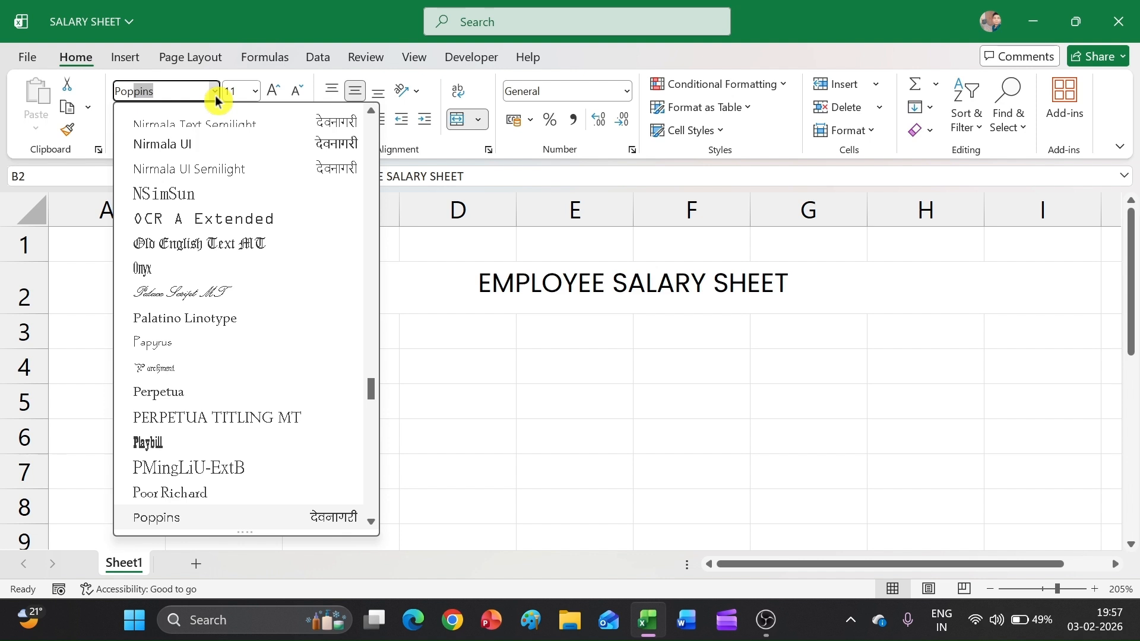
pyautogui.write('pins')
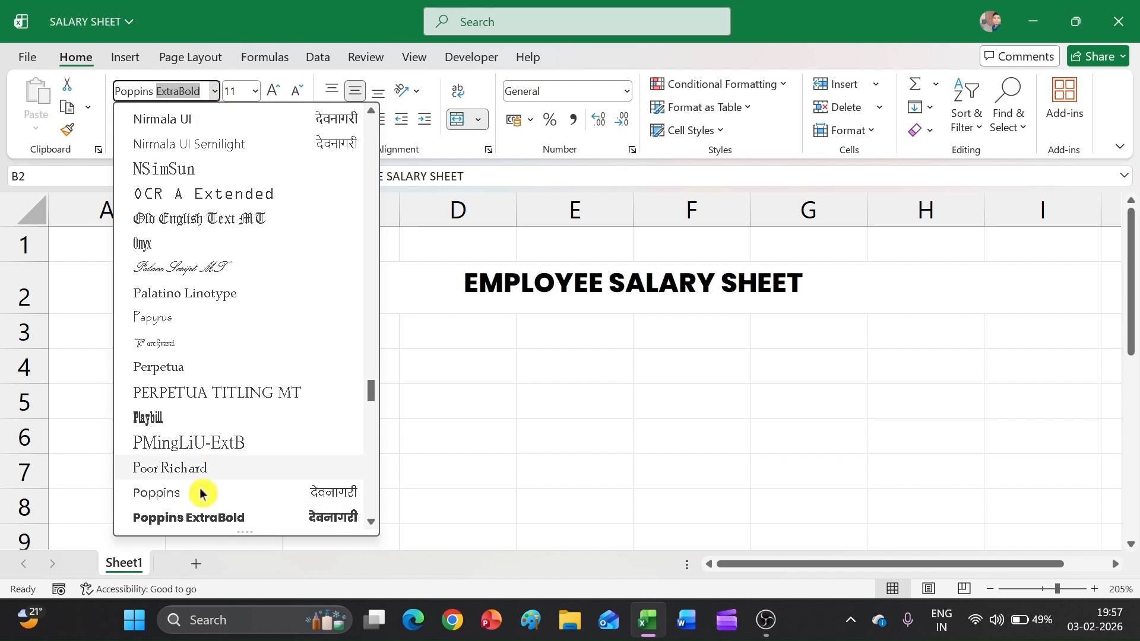
pyautogui.click(198, 516)
pyautogui.click(437, 484)
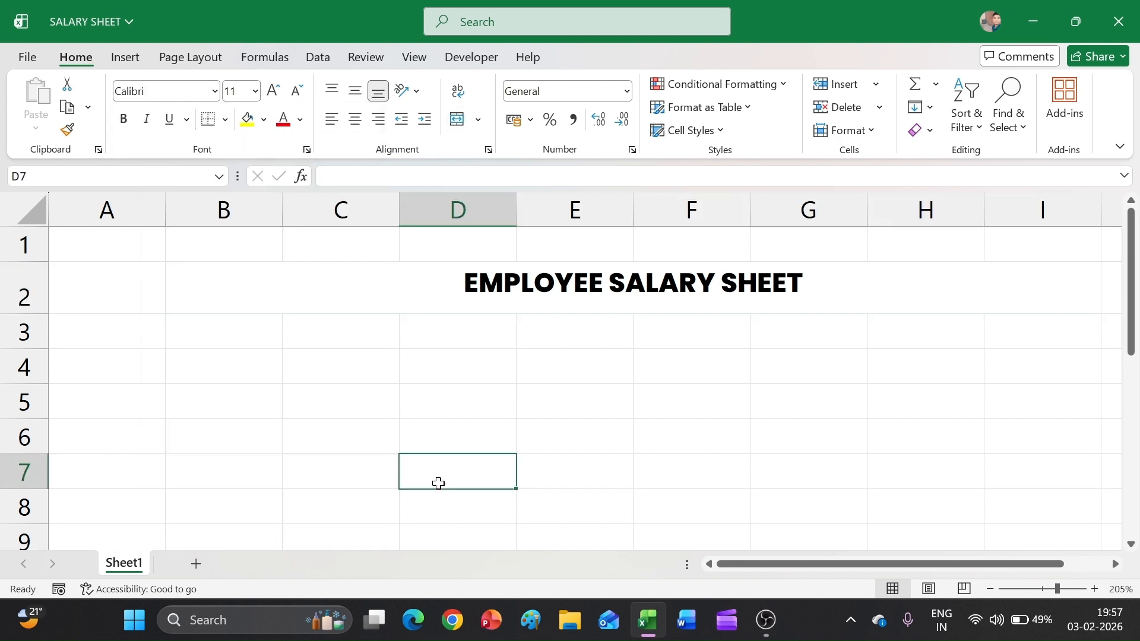
# Increase the title's font size to 14.
pyautogui.click(423, 277)
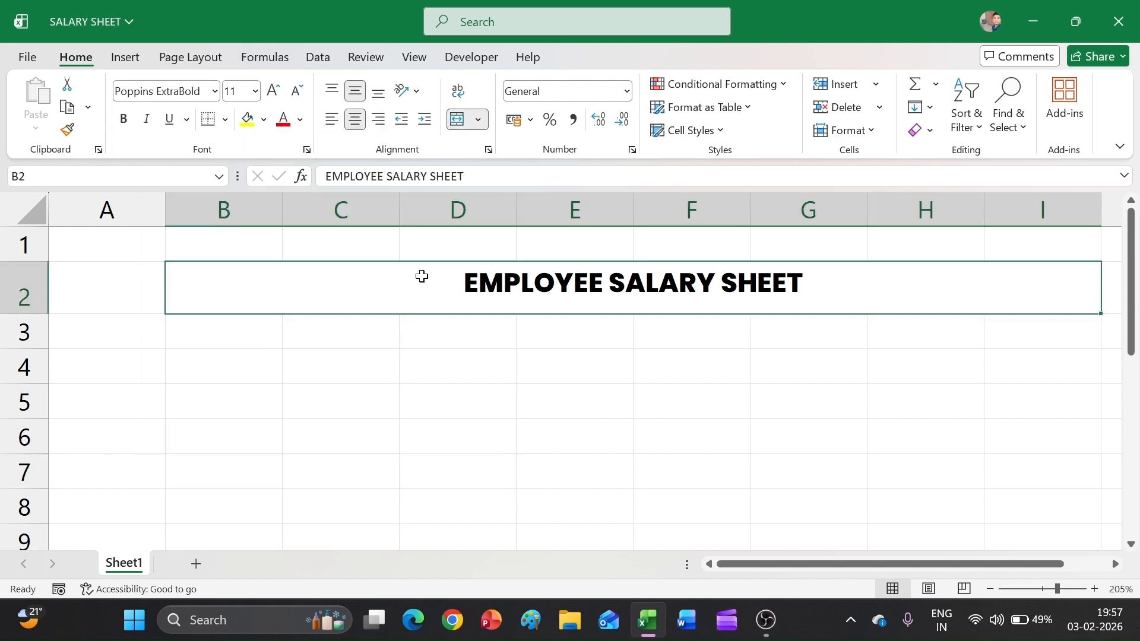
pyautogui.click(275, 91)
pyautogui.click(275, 91)
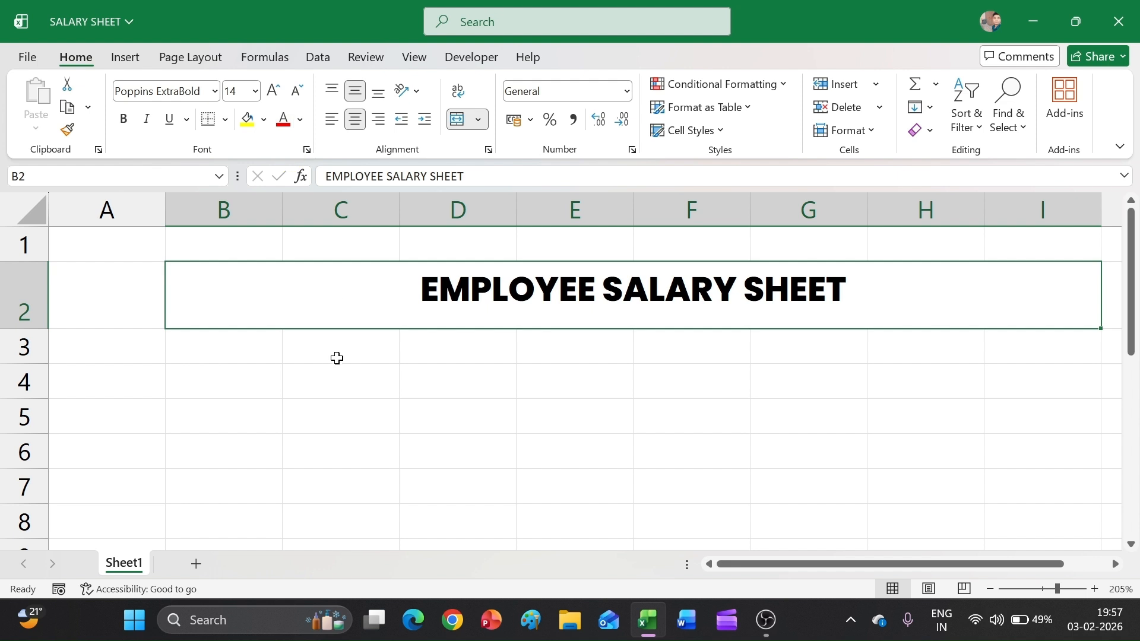
pyautogui.click(335, 372)
# Fill the merged EMPLOYEE SALARY SHEET title cell with the custom colour #0F4C81.
pyautogui.click(334, 306)
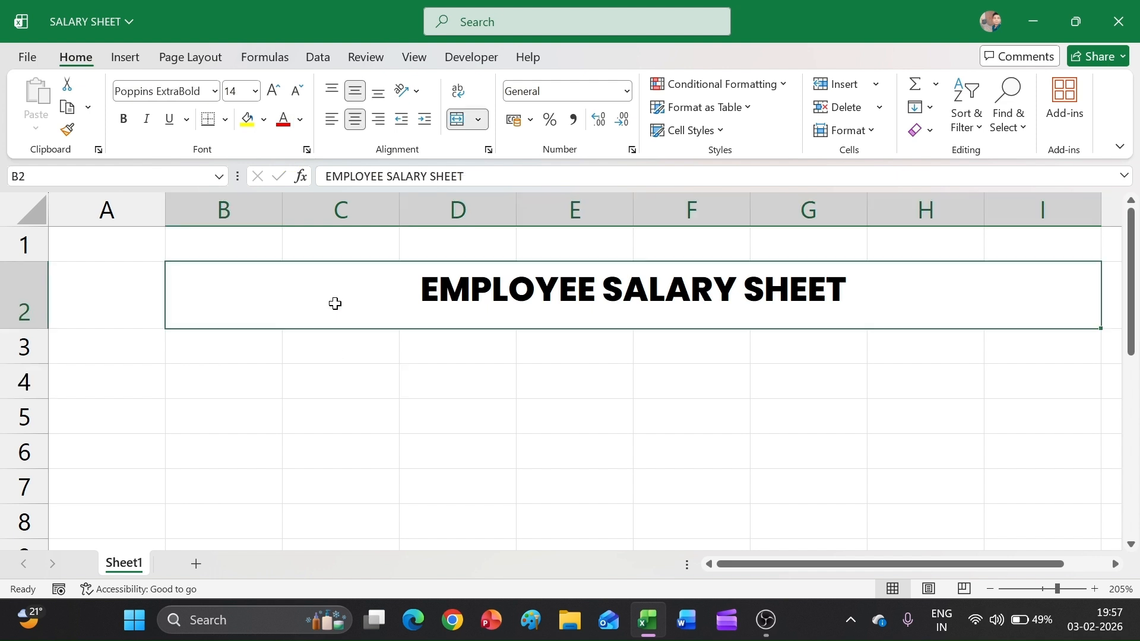
pyautogui.click(263, 120)
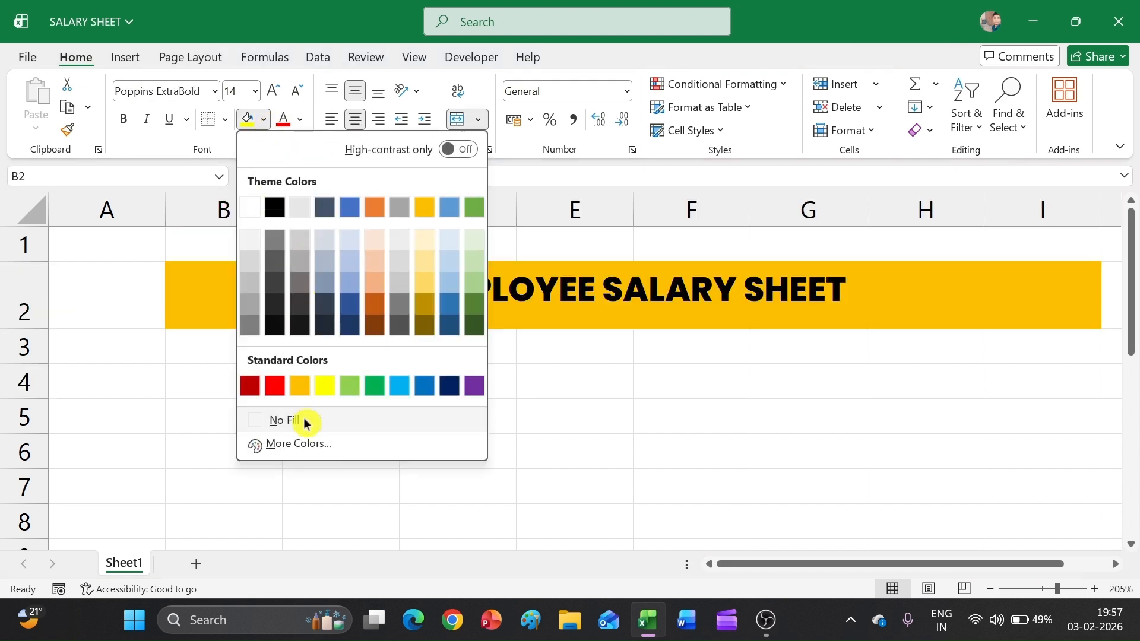
pyautogui.click(300, 444)
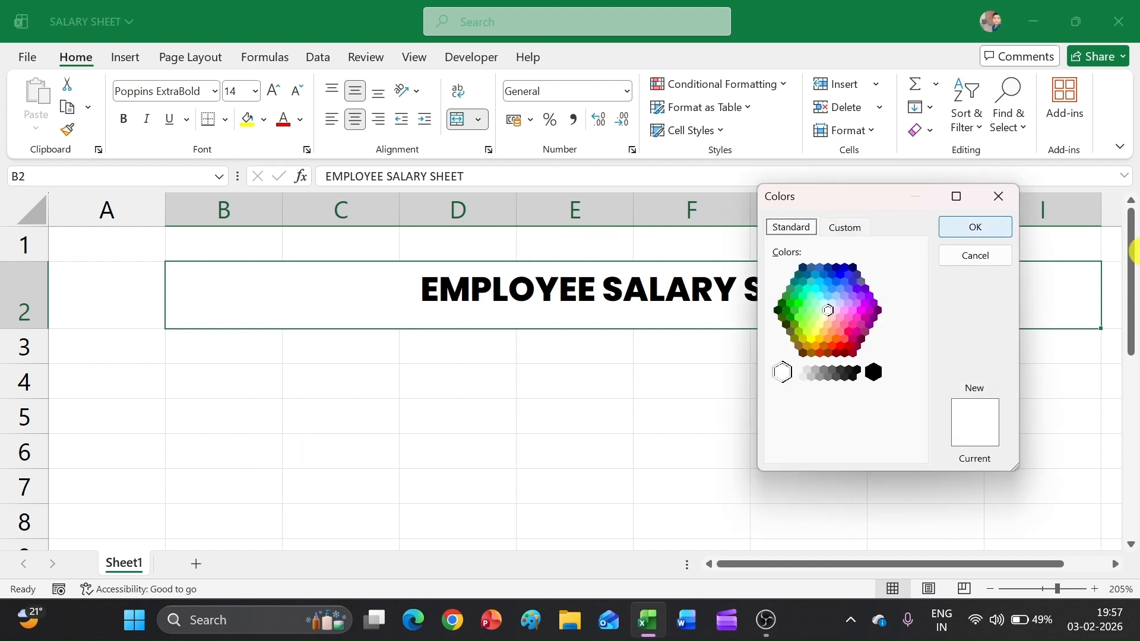
pyautogui.click(849, 228)
pyautogui.click(868, 445)
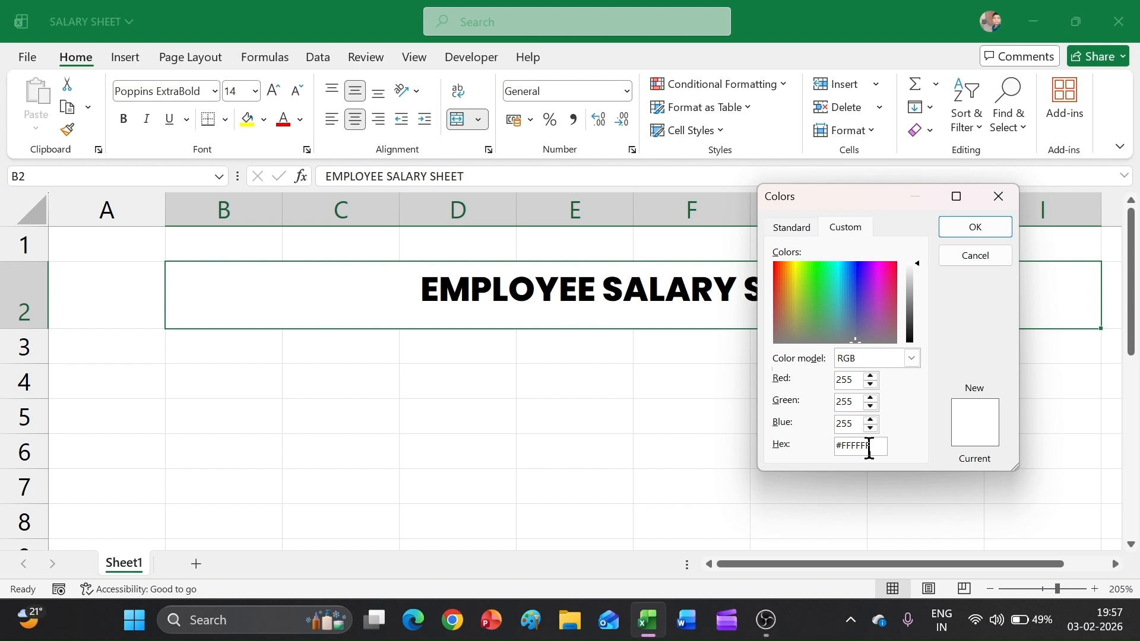
pyautogui.doubleClick(870, 448)
pyautogui.press('BackSpace')
pyautogui.write('#0F4C81')
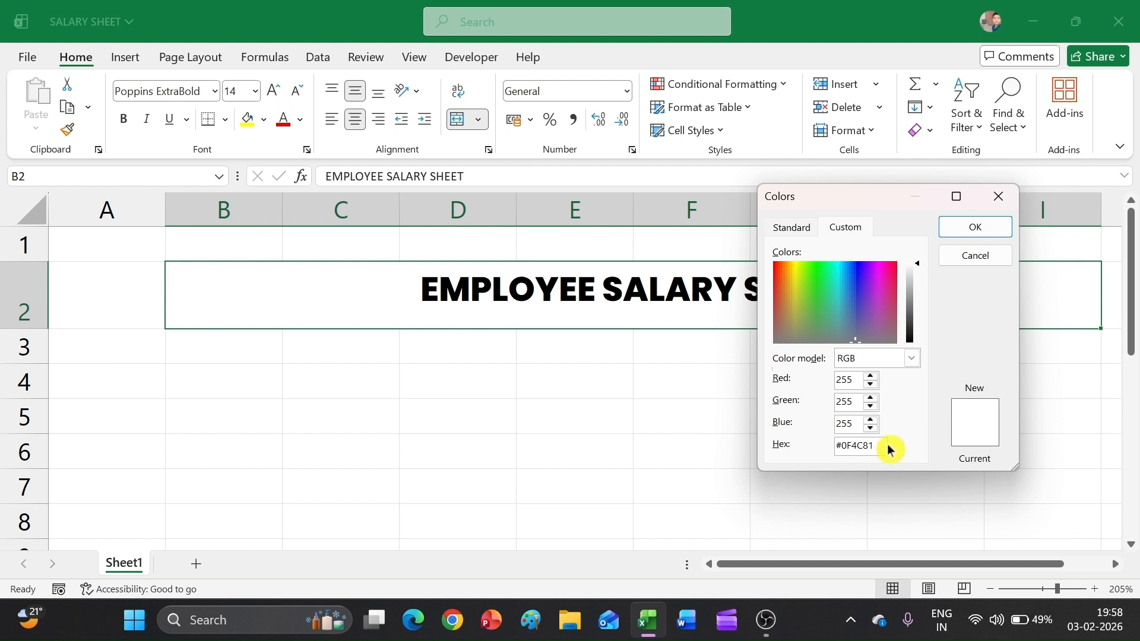
pyautogui.click(974, 228)
pyautogui.click(740, 412)
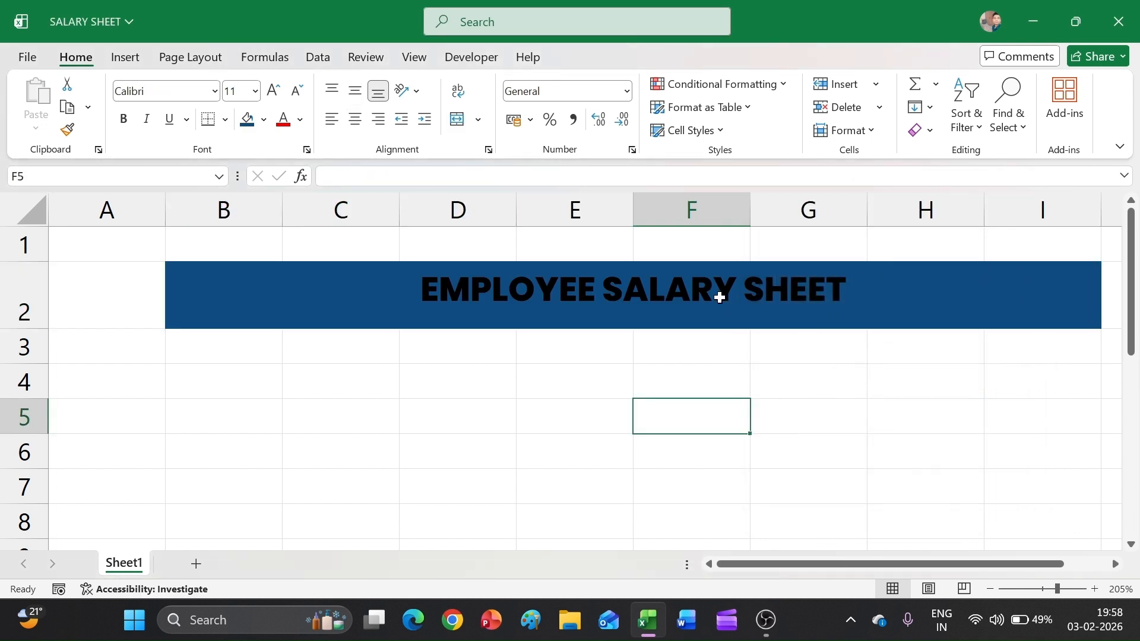
# Change the font colour of the EMPLOYEE SALARY SHEET title to white.
pyautogui.click(720, 298)
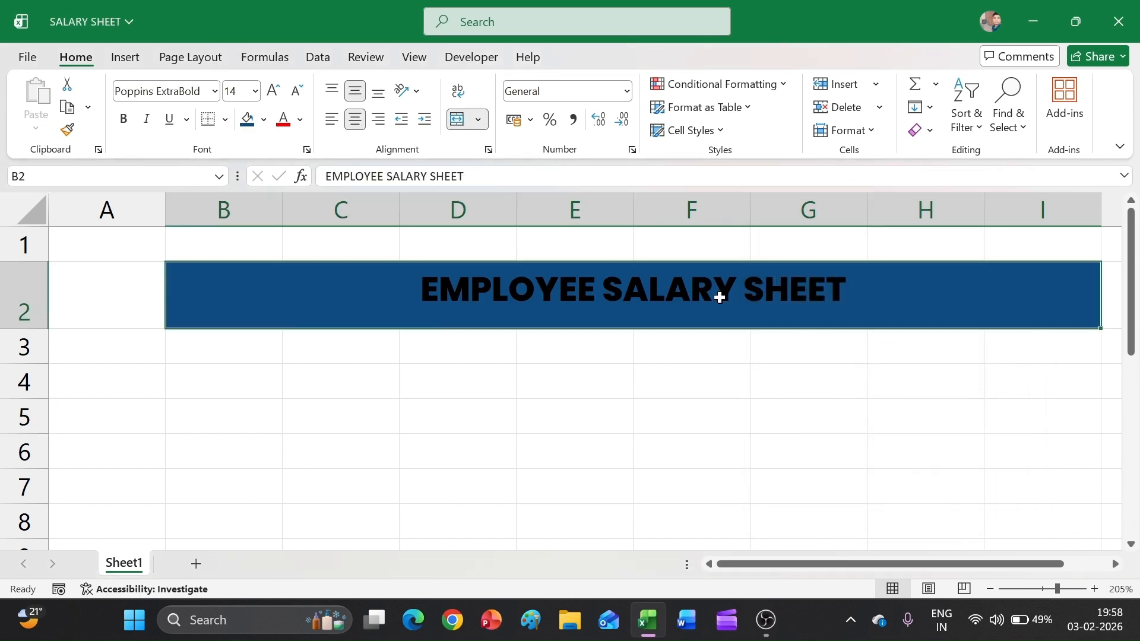
pyautogui.click(301, 122)
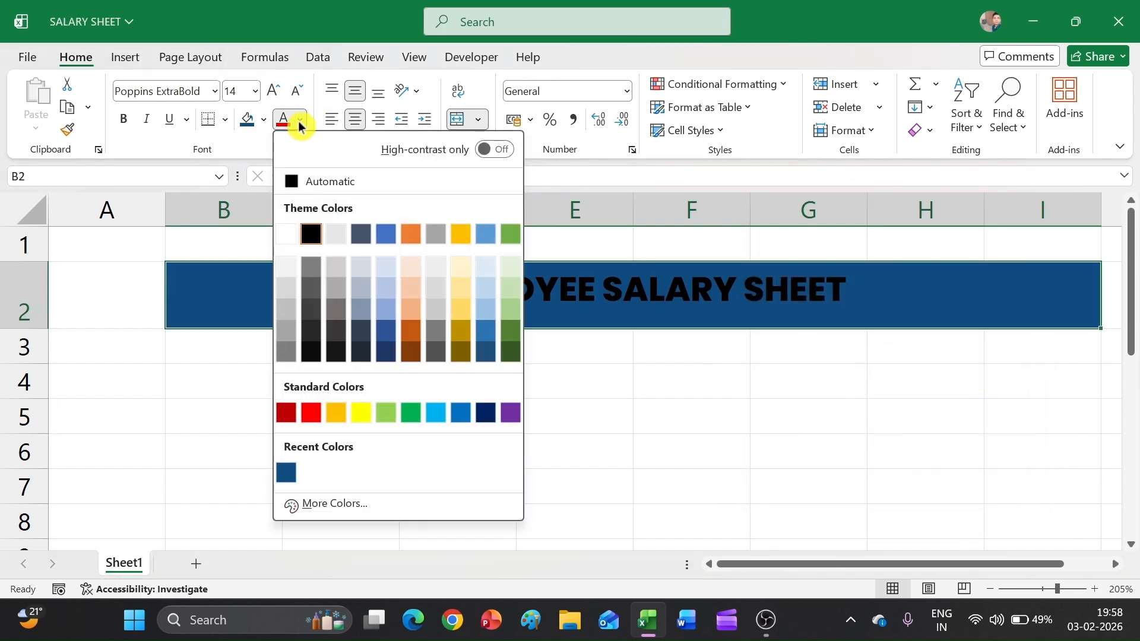
pyautogui.click(290, 235)
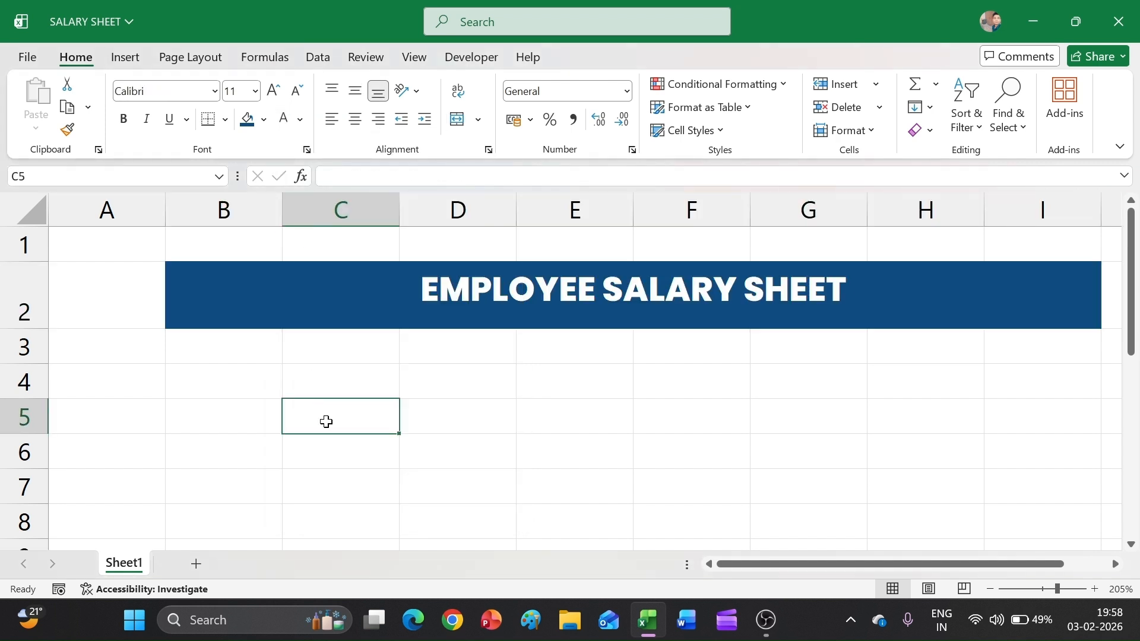
# Enter the column header Emp ID in cell B3, directly below the title row.
pyautogui.keyDown('ctrl'); pyautogui.scroll(-5, 326, 420); pyautogui.keyUp('ctrl')
pyautogui.keyDown('ctrl'); pyautogui.scroll(2, 351, 394); pyautogui.keyUp('ctrl')
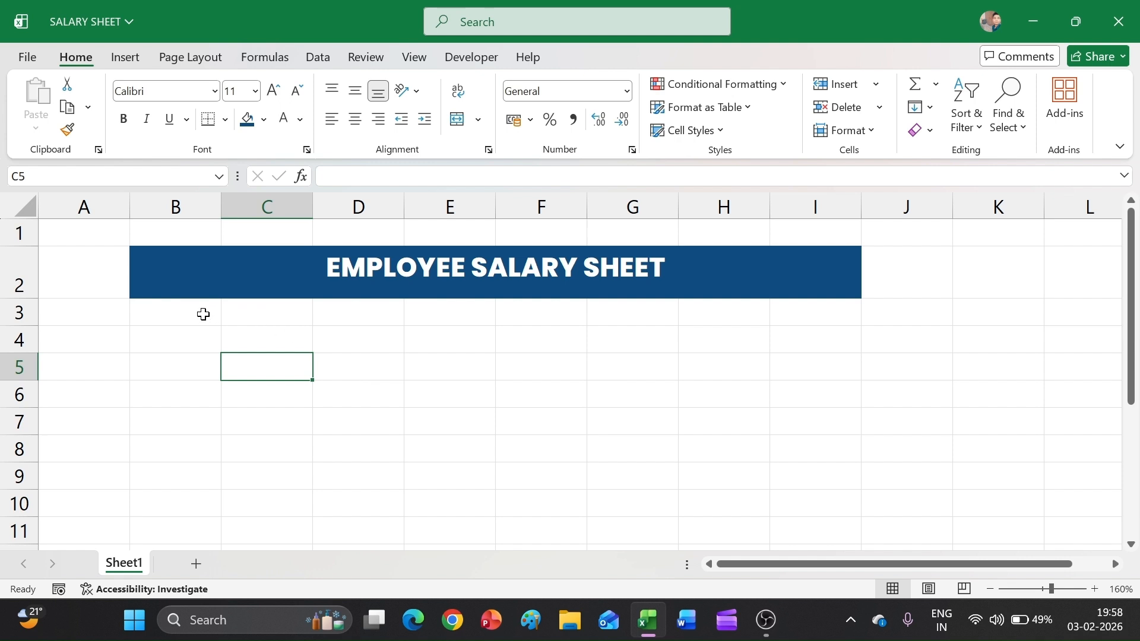
pyautogui.click(205, 314)
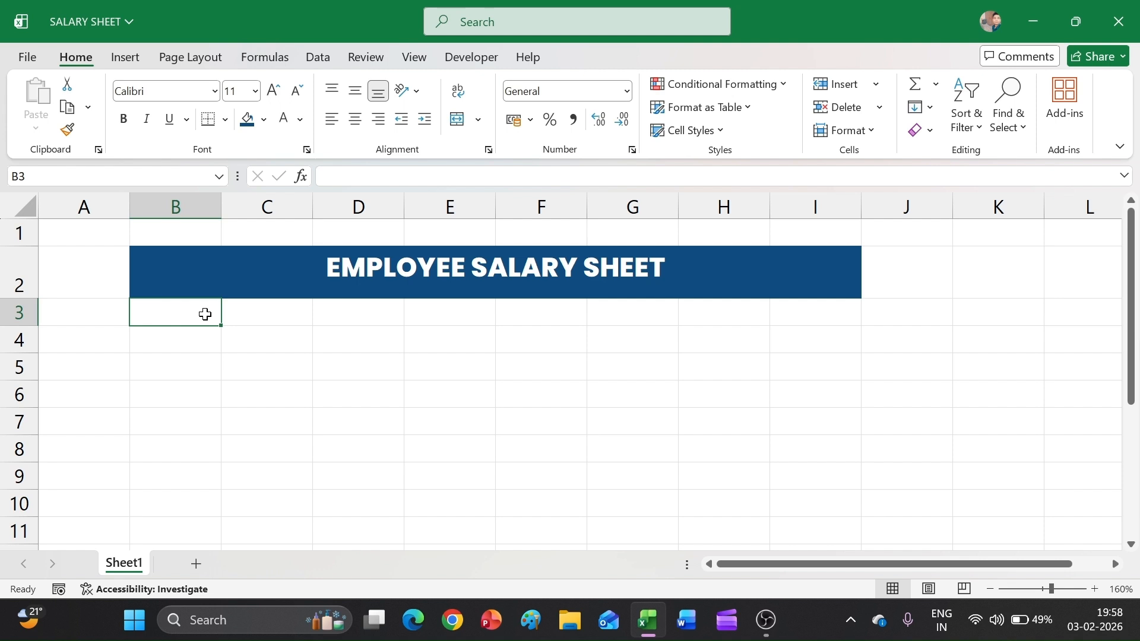
pyautogui.write('E')
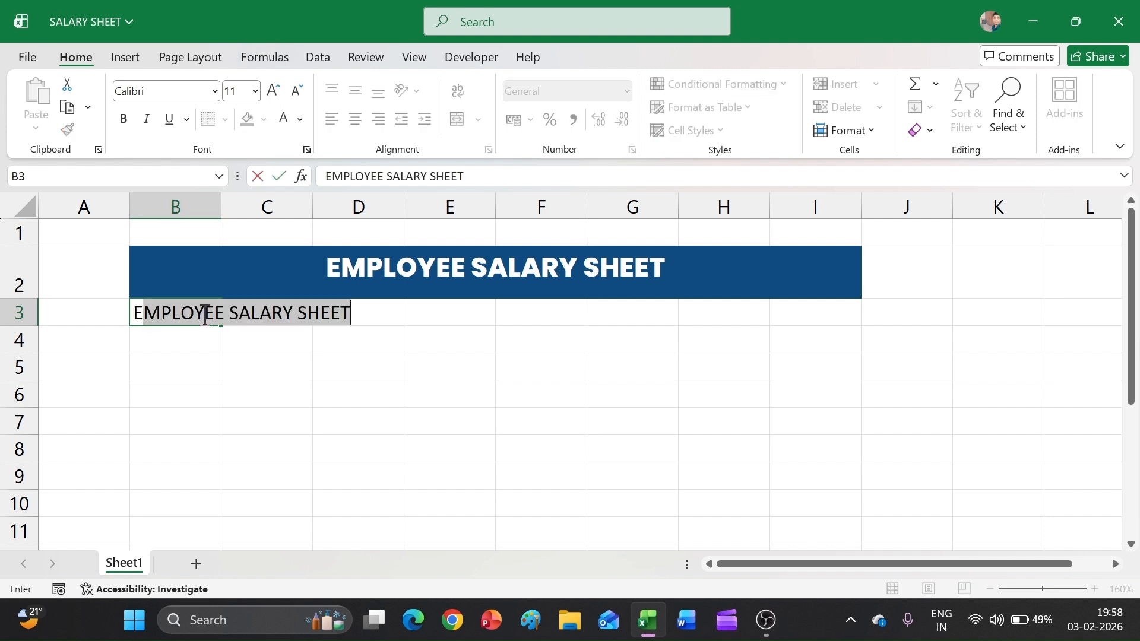
pyautogui.write('mp')
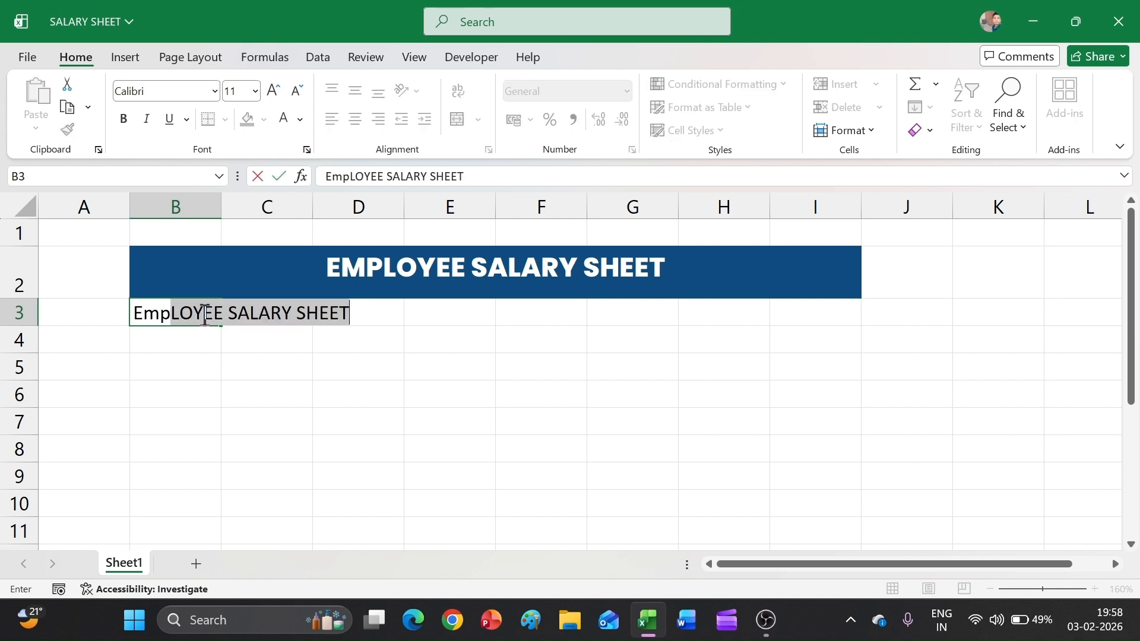
pyautogui.write(' ID')
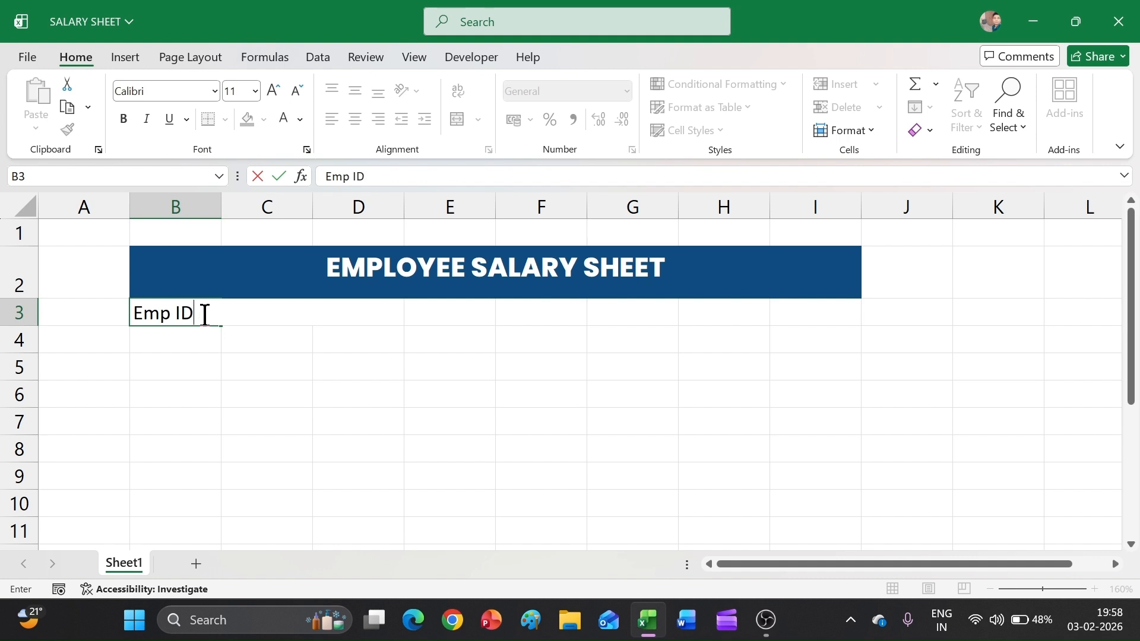
pyautogui.press('Tab')
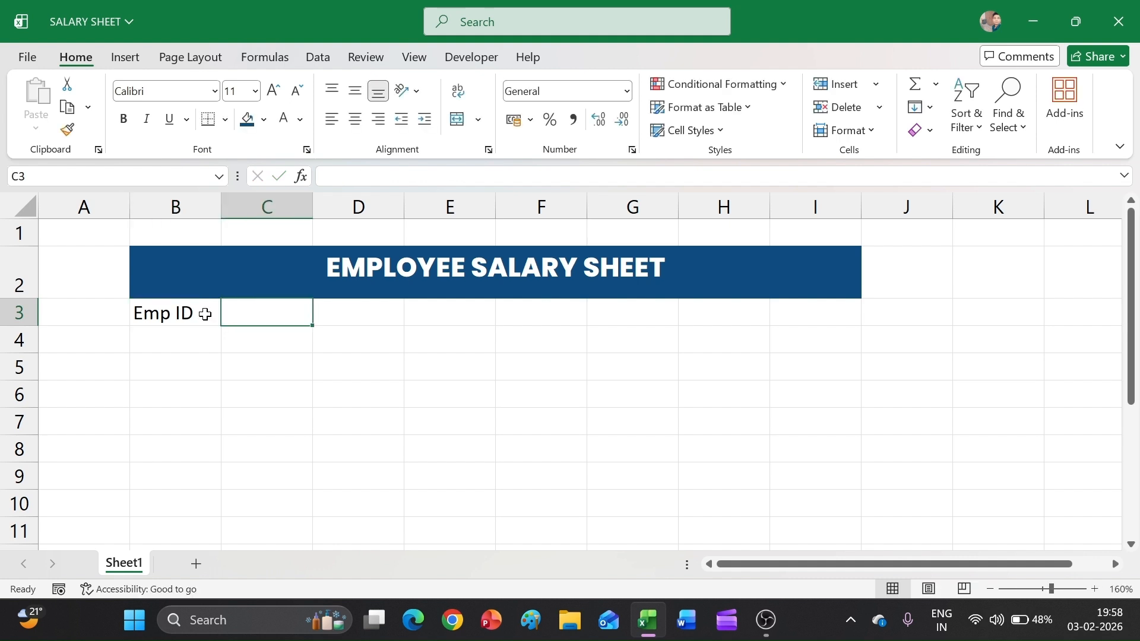
# Enter the header Employee Name in cell C3 and auto-fit column C to its text.
pyautogui.write('Emp')
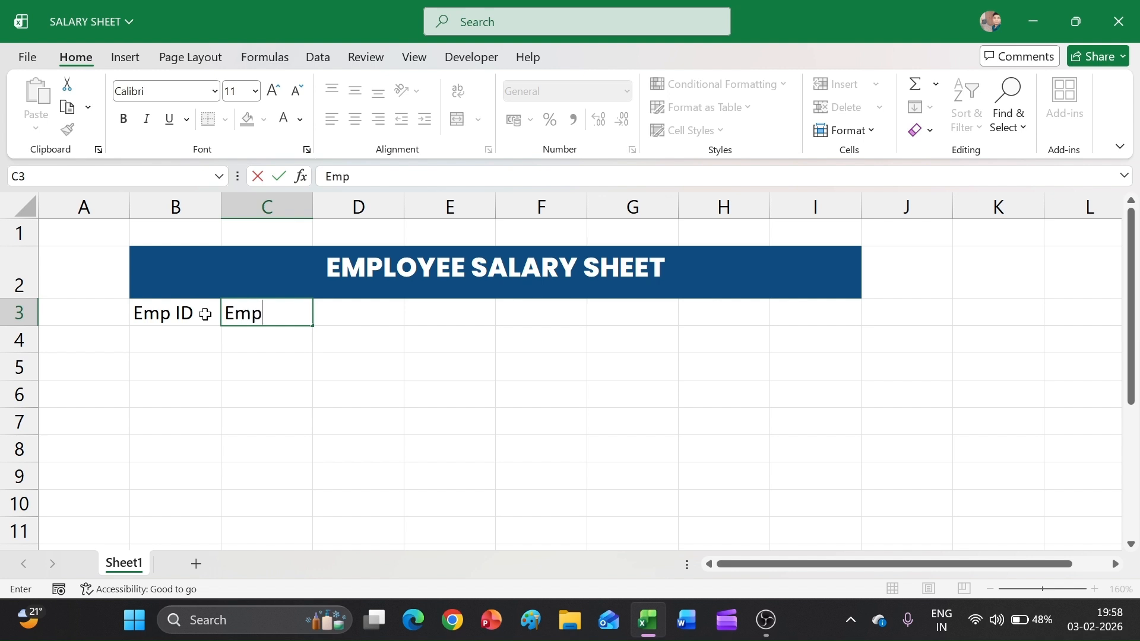
pyautogui.write('loyee')
pyautogui.write(' Name')
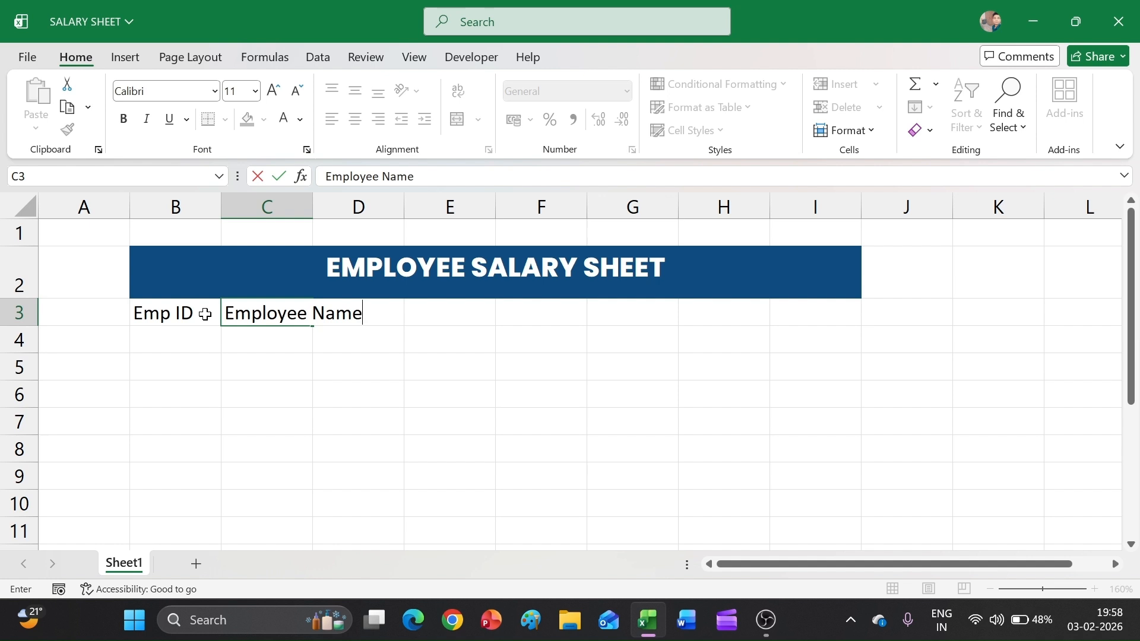
pyautogui.click(330, 411)
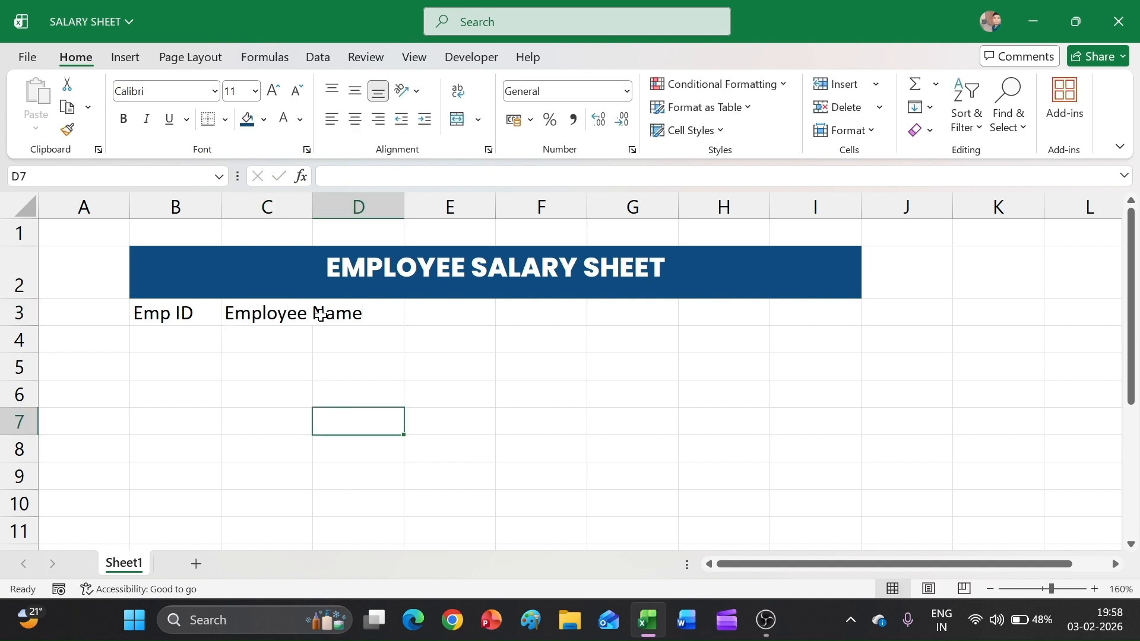
pyautogui.click(286, 206)
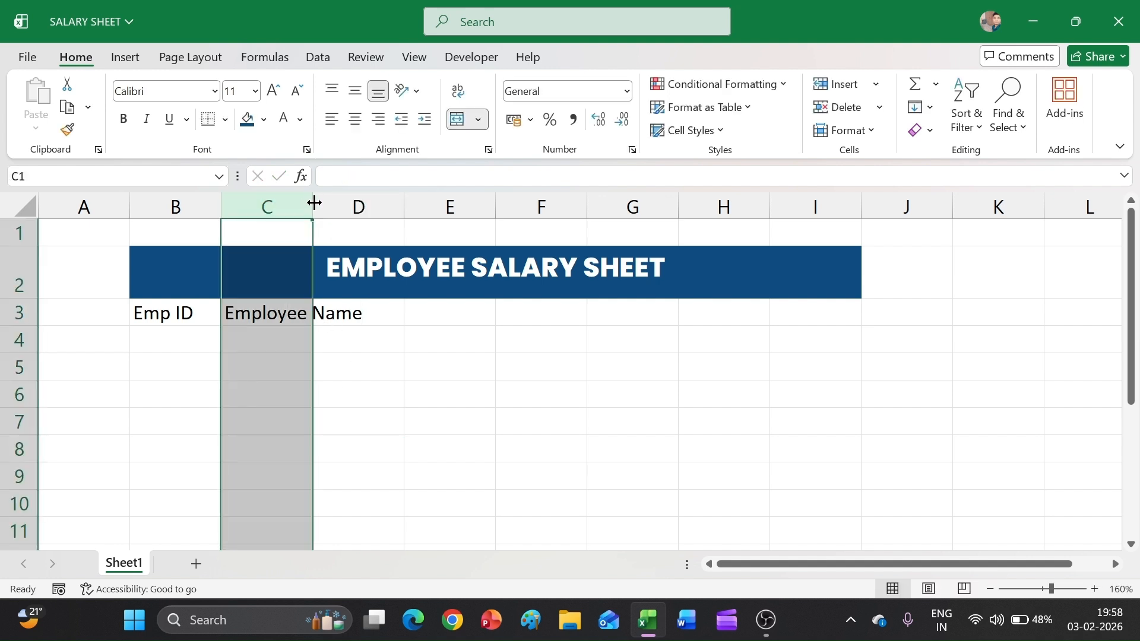
pyautogui.doubleClick(312, 203)
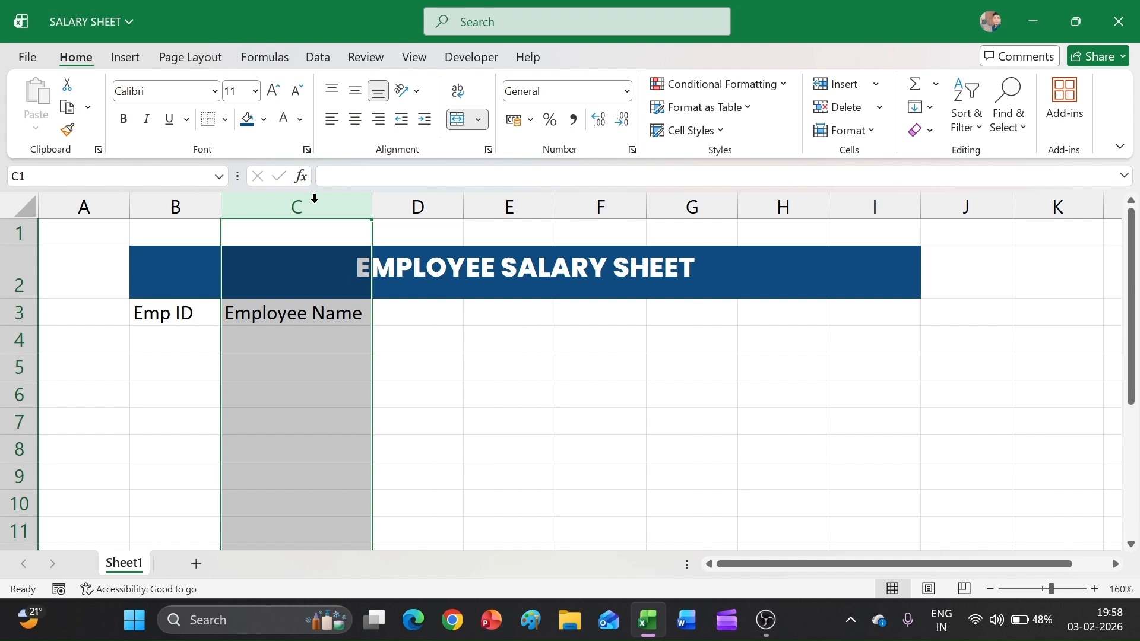
# Enter the header Designation in cell D3 and auto-fit column D to its text.
pyautogui.click(411, 336)
pyautogui.click(414, 319)
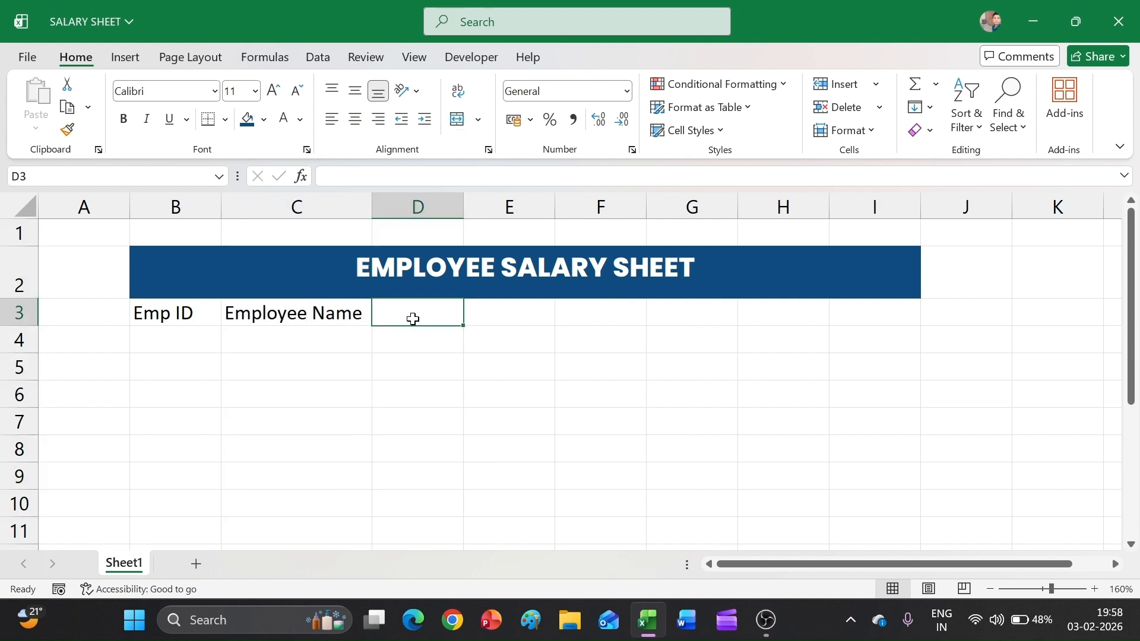
pyautogui.write('D')
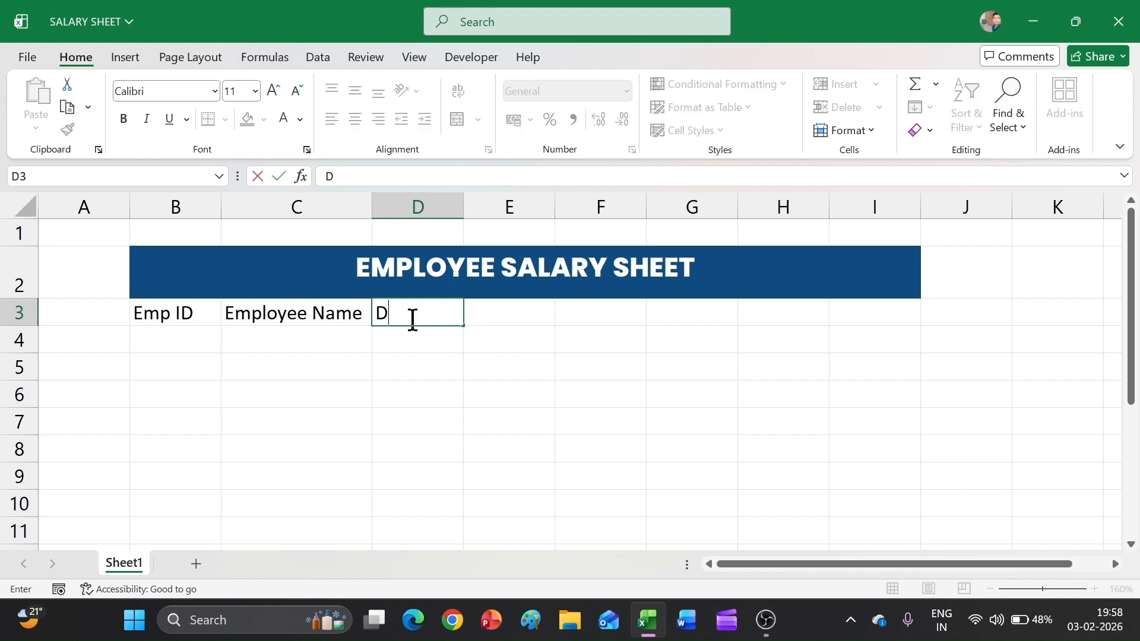
pyautogui.write('esignation')
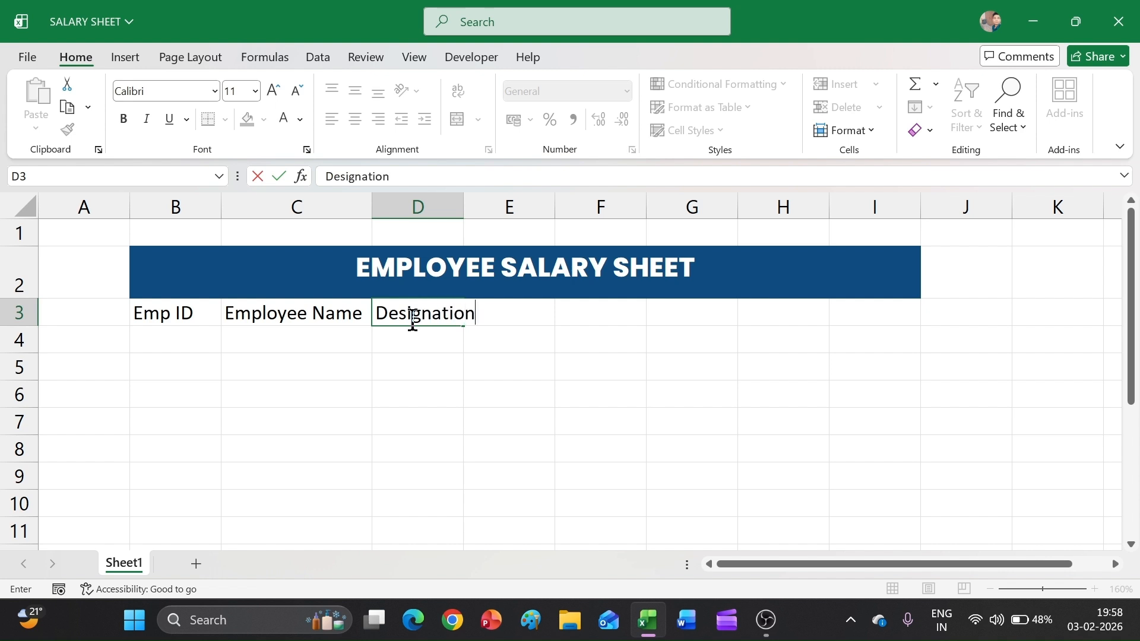
pyautogui.press('Tab')
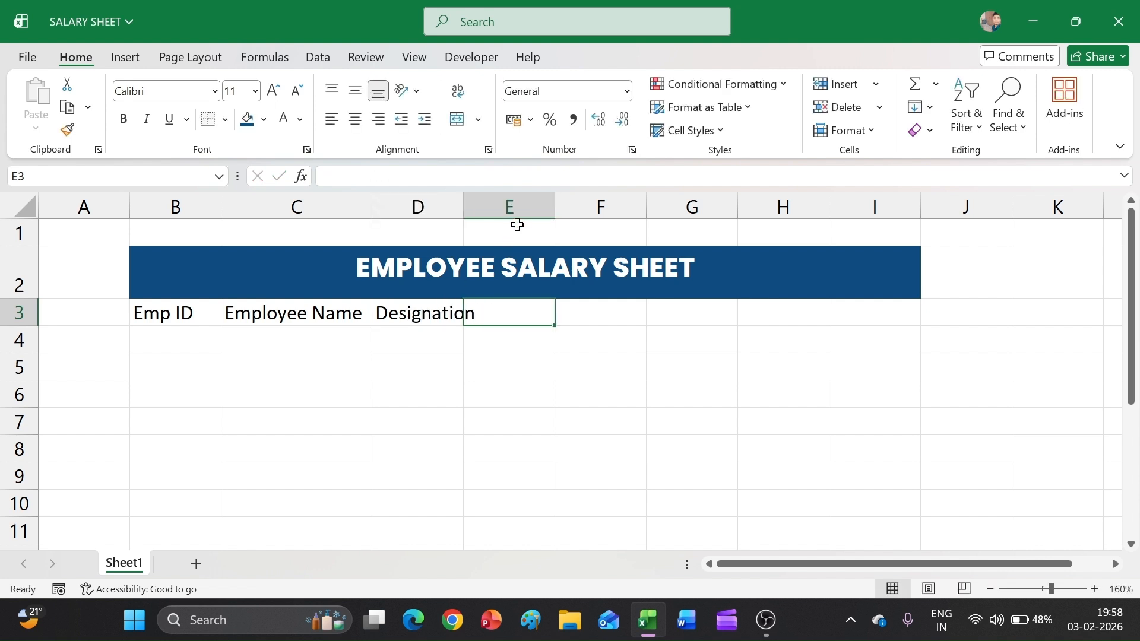
pyautogui.click(443, 213)
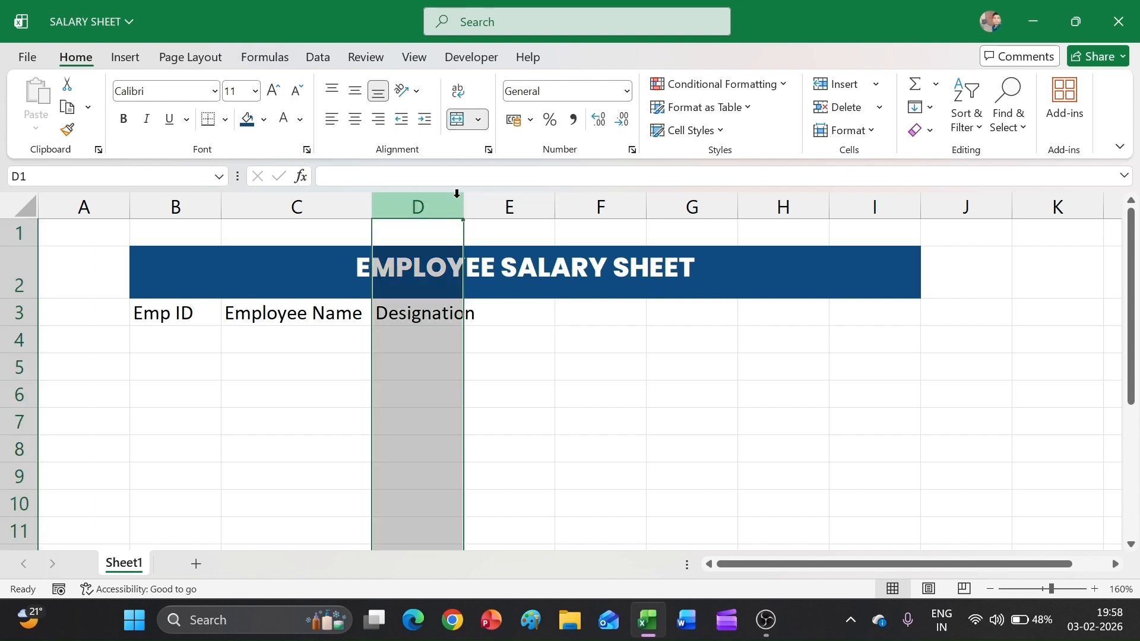
pyautogui.doubleClick(463, 198)
# Enter the header Basic Salary in cell E3 and widen column E to fit the text.
pyautogui.click(552, 321)
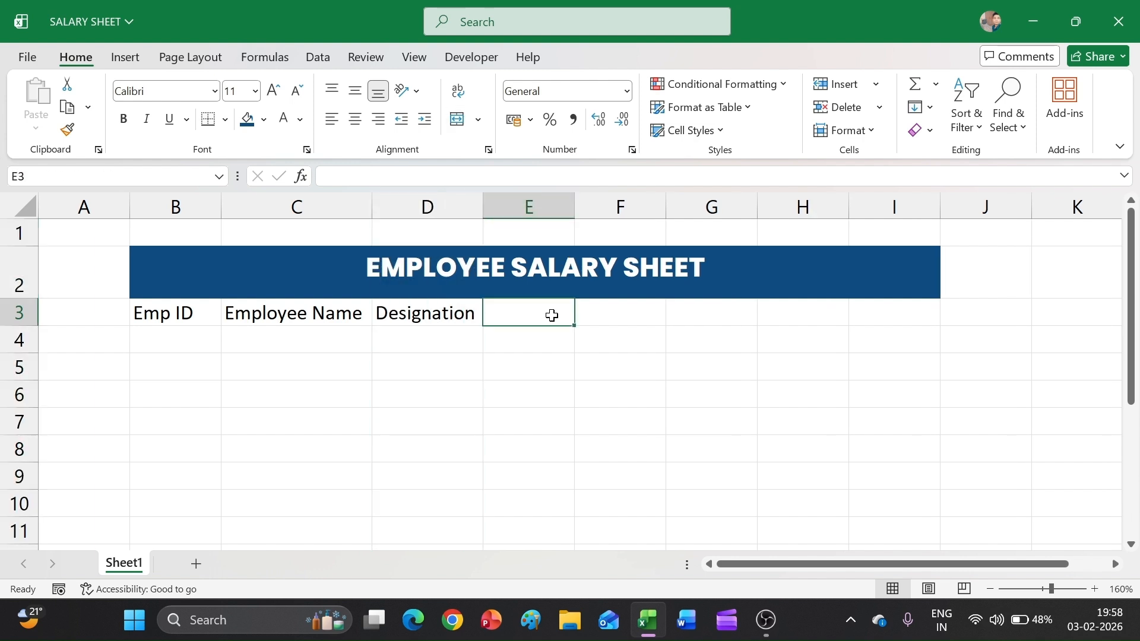
pyautogui.write('B')
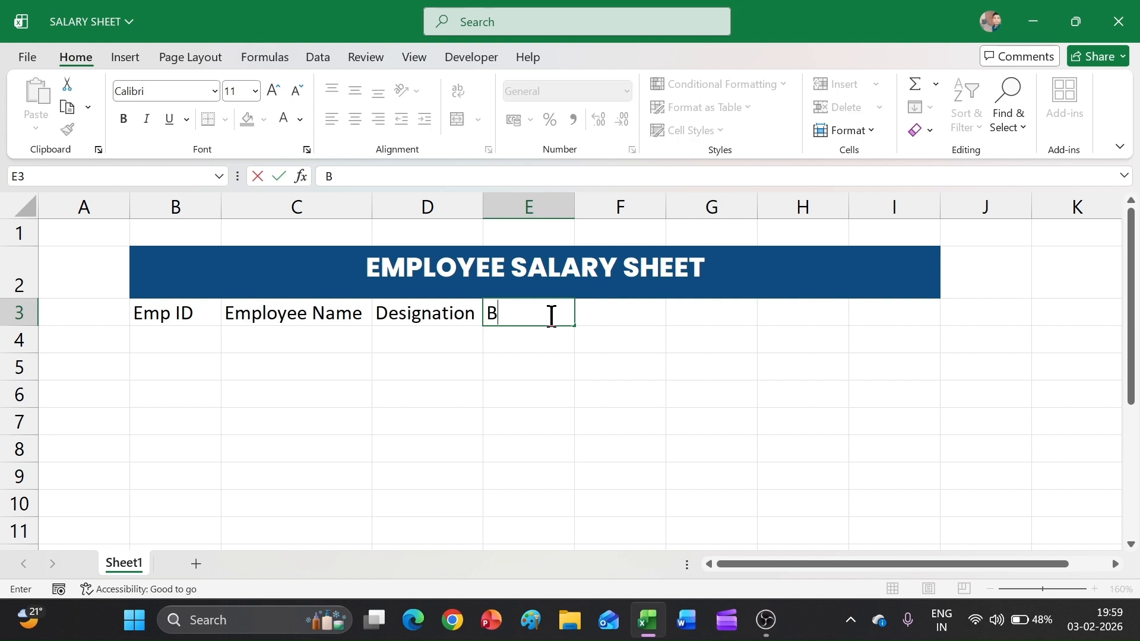
pyautogui.write('asic Salary')
pyautogui.click(527, 196)
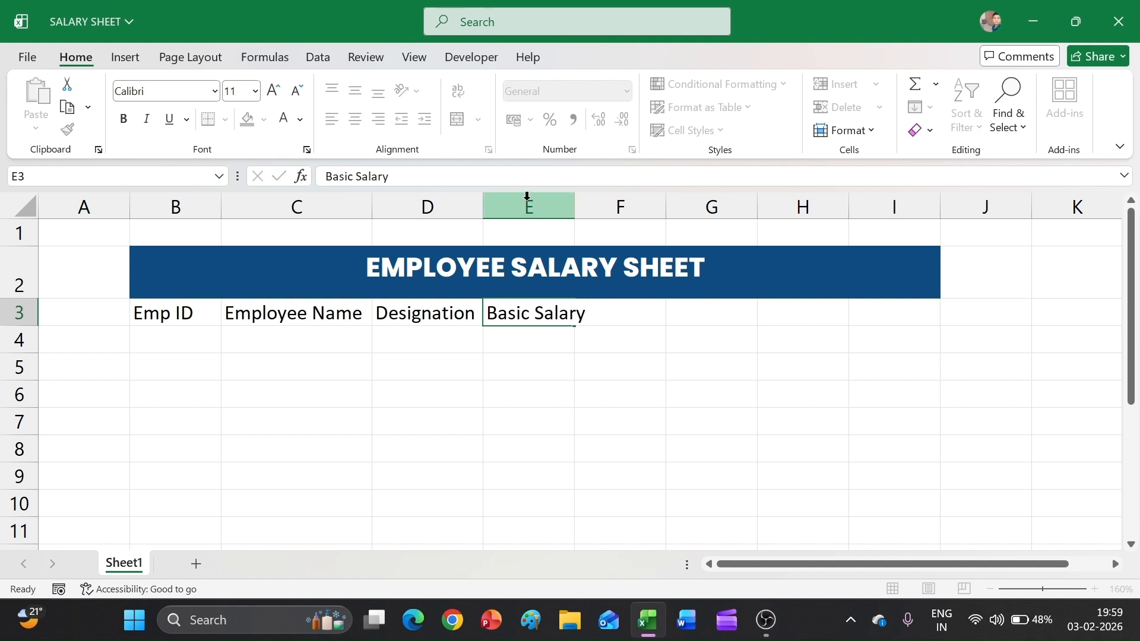
pyautogui.click(527, 196)
pyautogui.moveTo(573, 196); pyautogui.dragTo(593, 196)
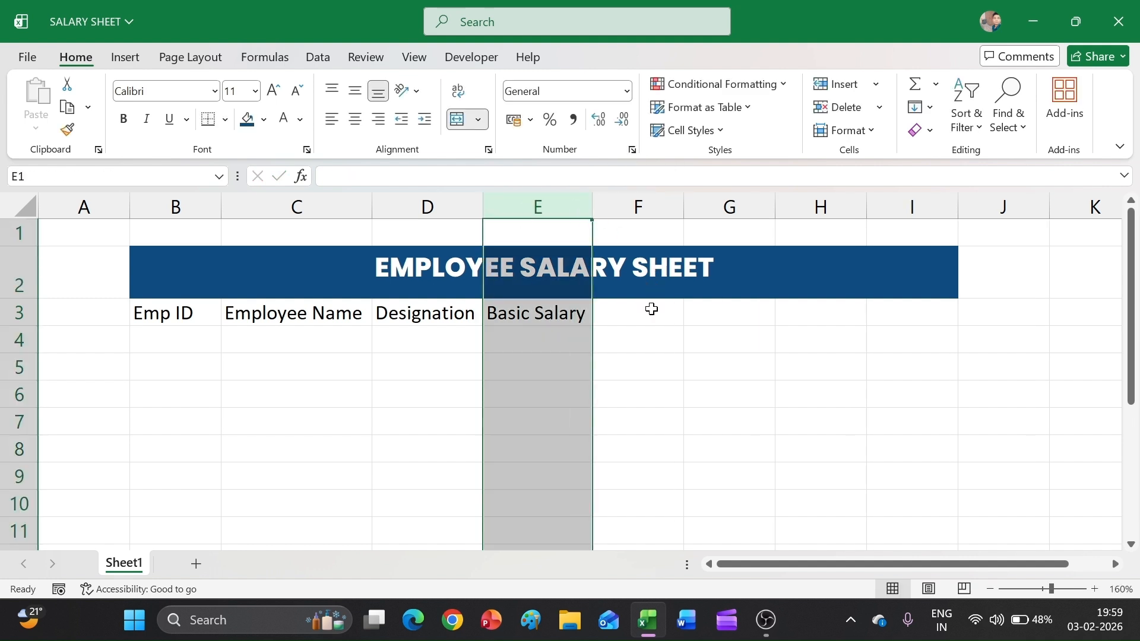
# Enter the header HRA in cell F3 and the header DA in cell G3.
pyautogui.click(652, 309)
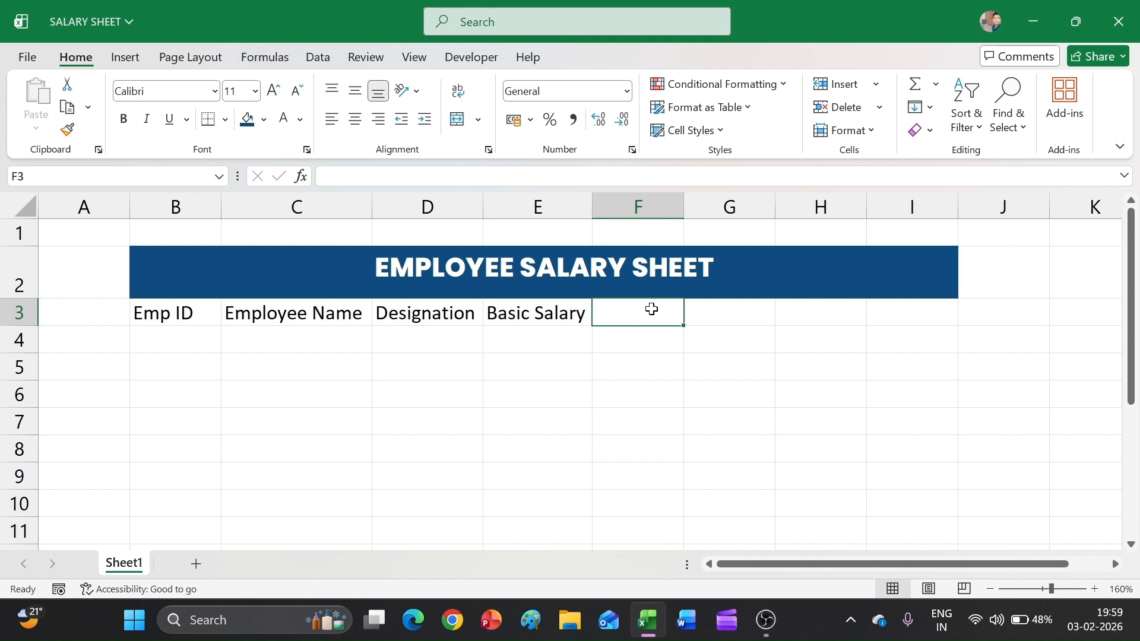
pyautogui.write('h')
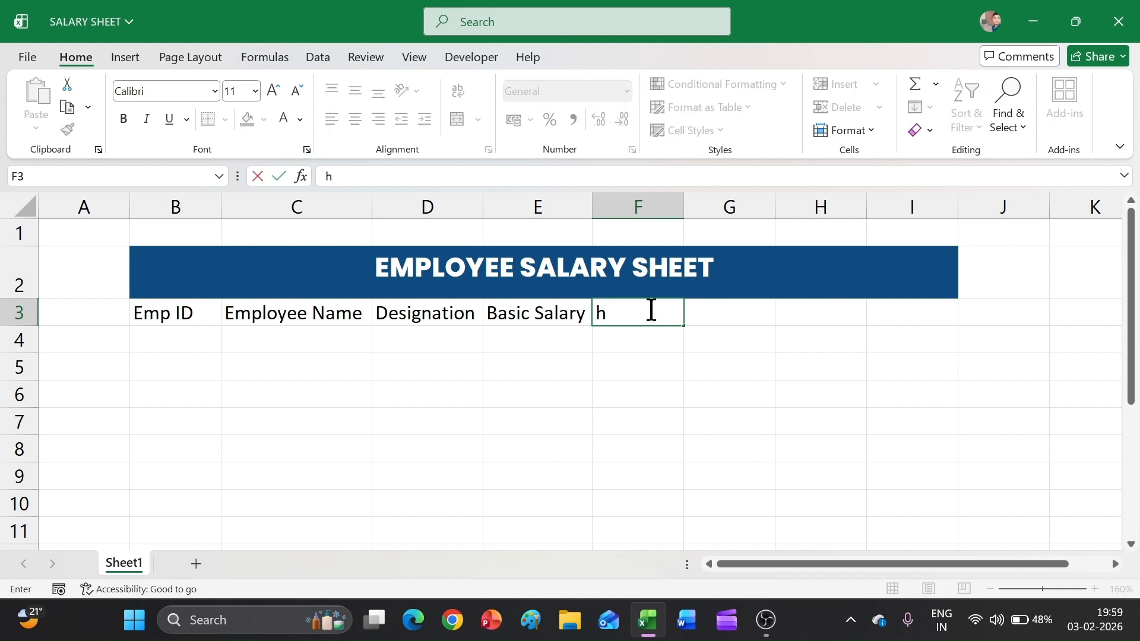
pyautogui.press('BackSpace')
pyautogui.write('HRA')
pyautogui.press('Tab')
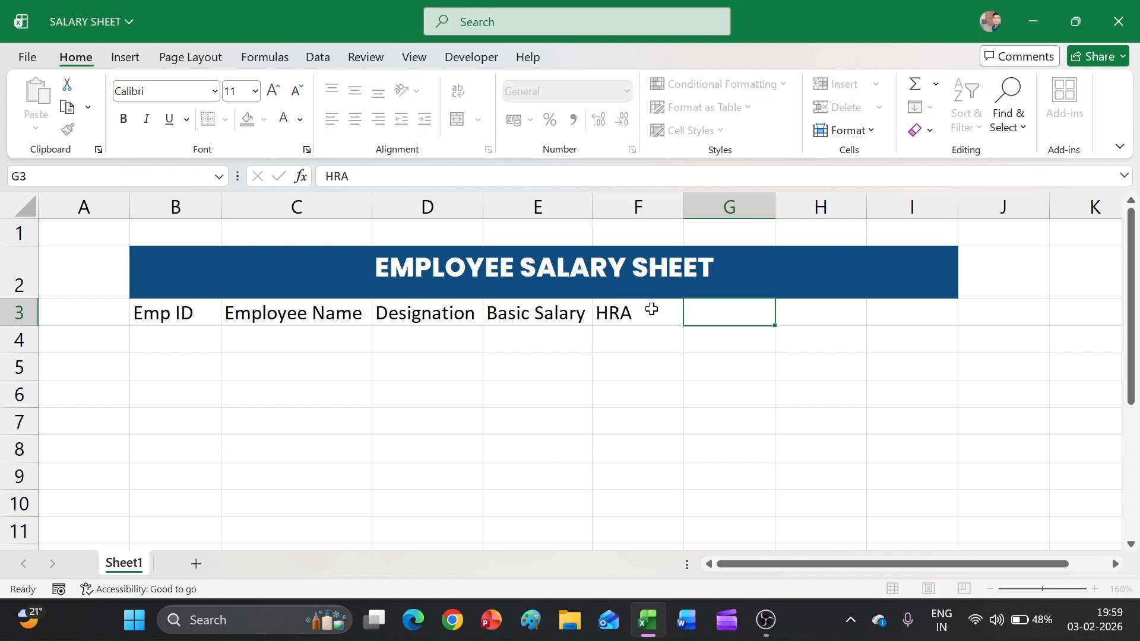
pyautogui.write('DA')
pyautogui.press('Tab')
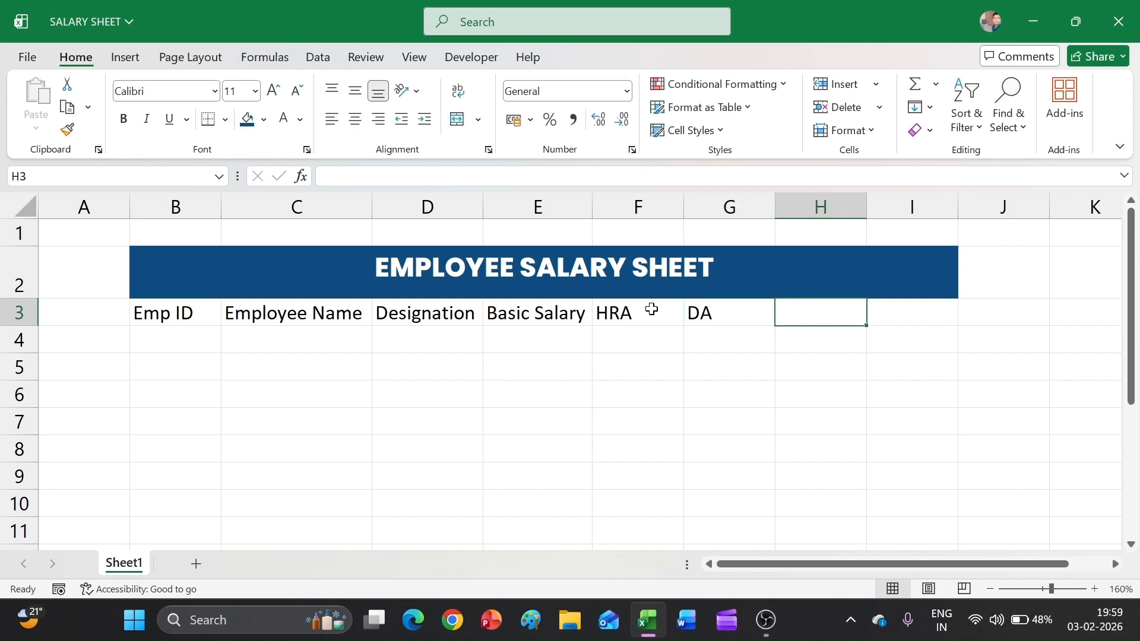
# Enter the header Gross Salary in cell H3 and auto-fit column H to its text.
pyautogui.write('Gross')
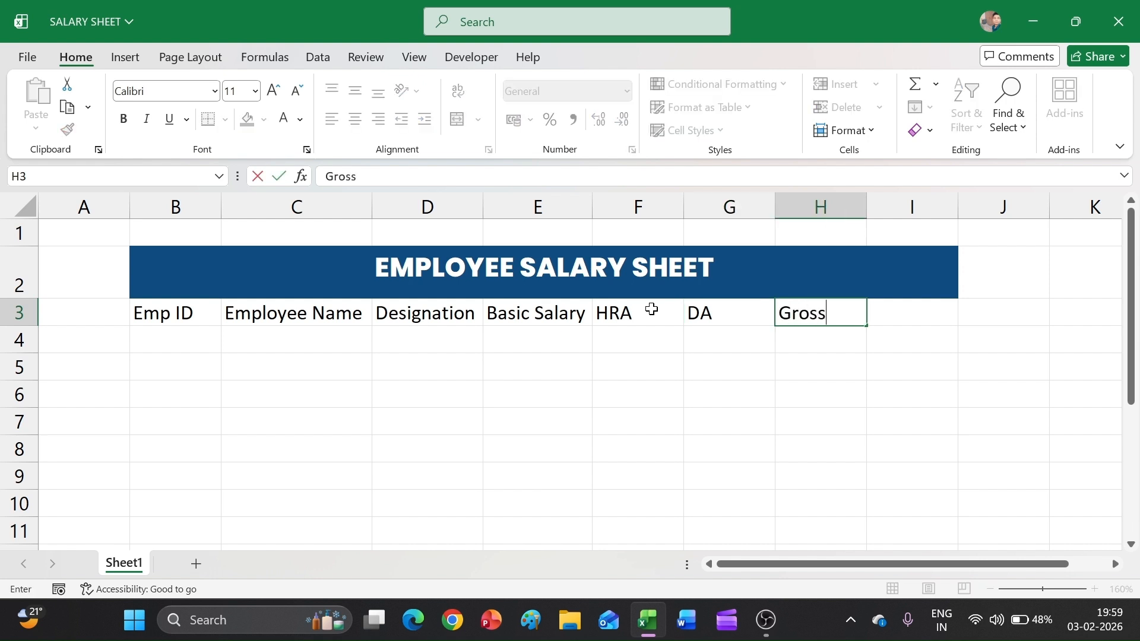
pyautogui.write(' Salary')
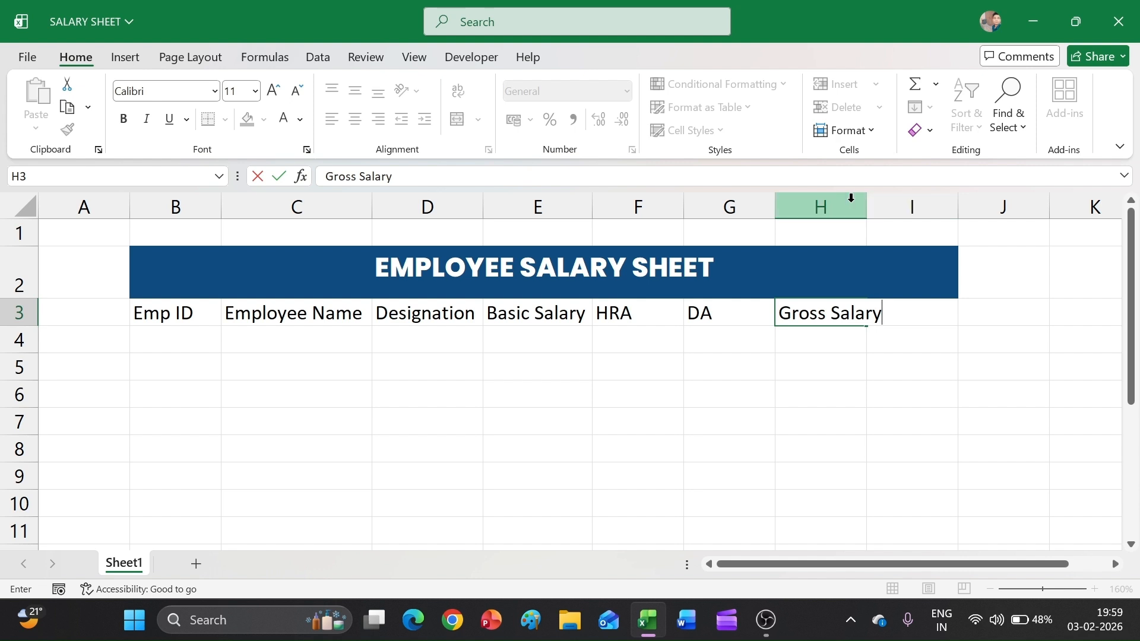
pyautogui.click(864, 196)
pyautogui.doubleClick(866, 196)
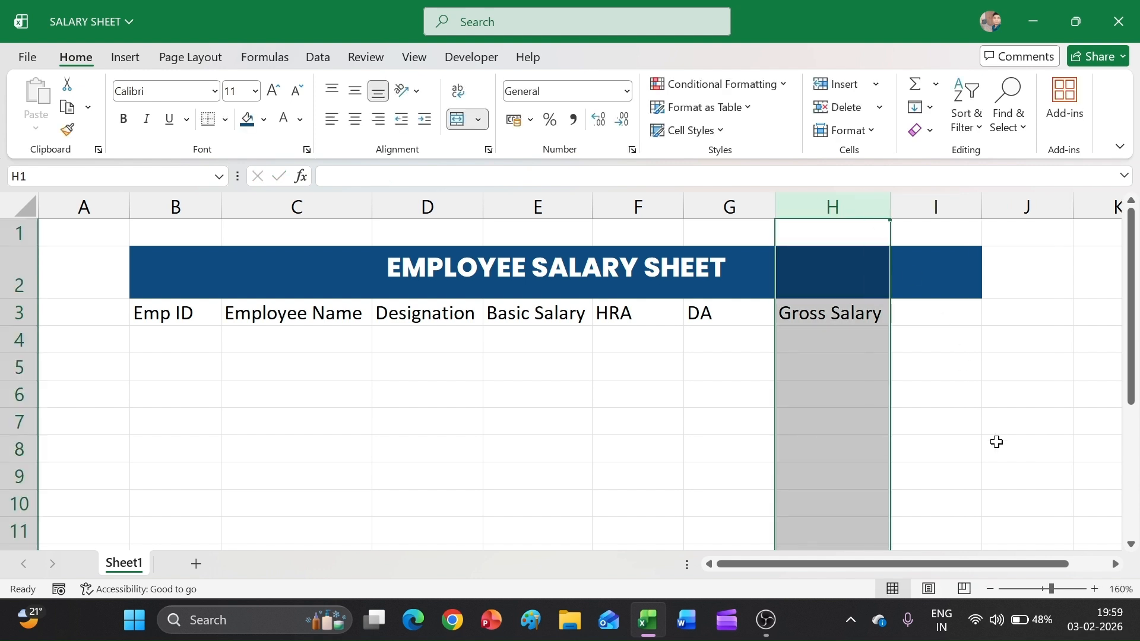
pyautogui.click(997, 442)
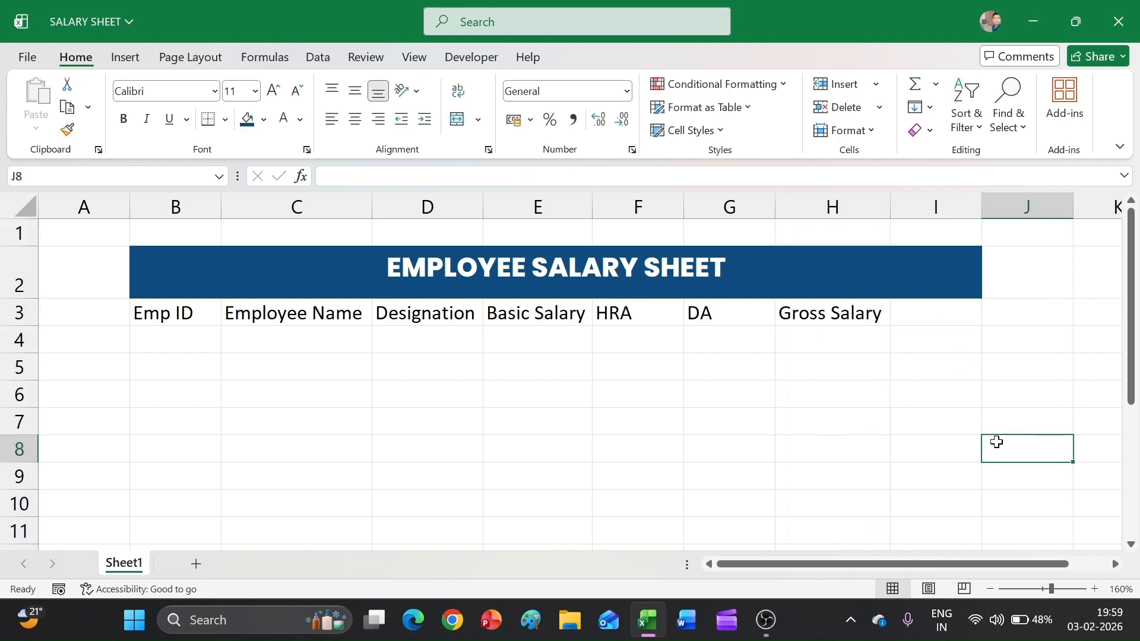
pyautogui.click(745, 313)
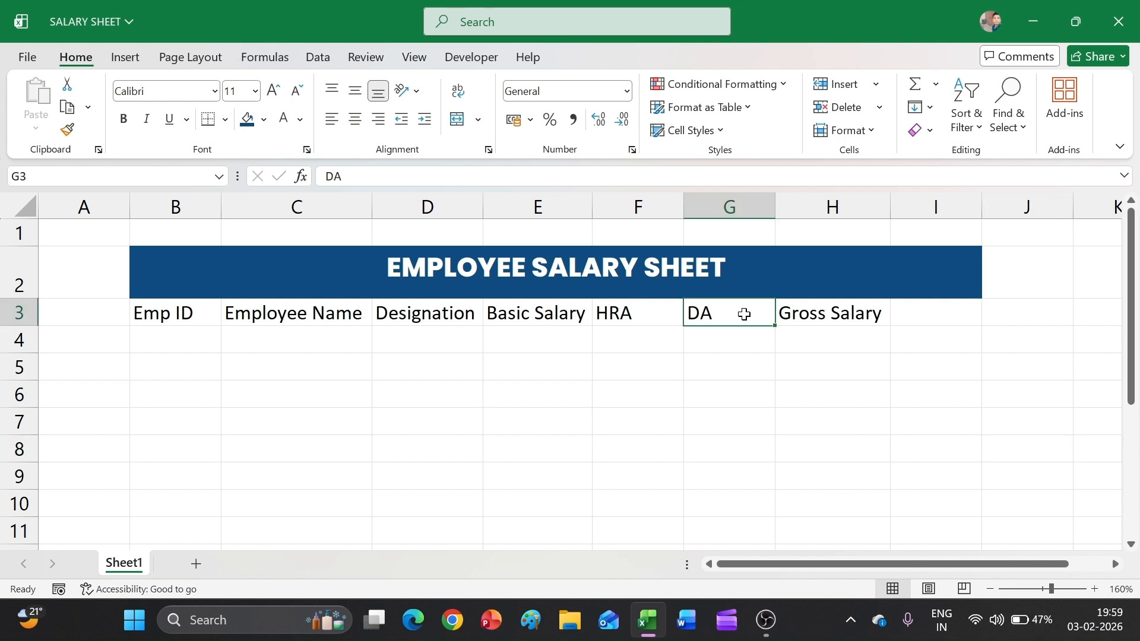
pyautogui.click(848, 351)
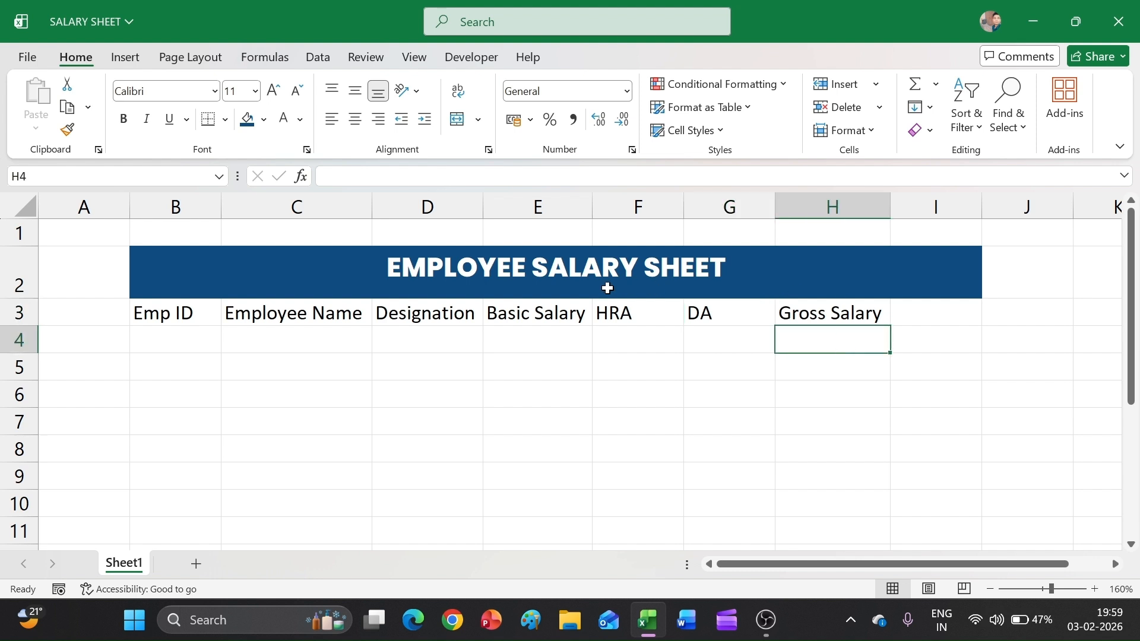
pyautogui.moveTo(560, 310); pyautogui.dragTo(645, 313)
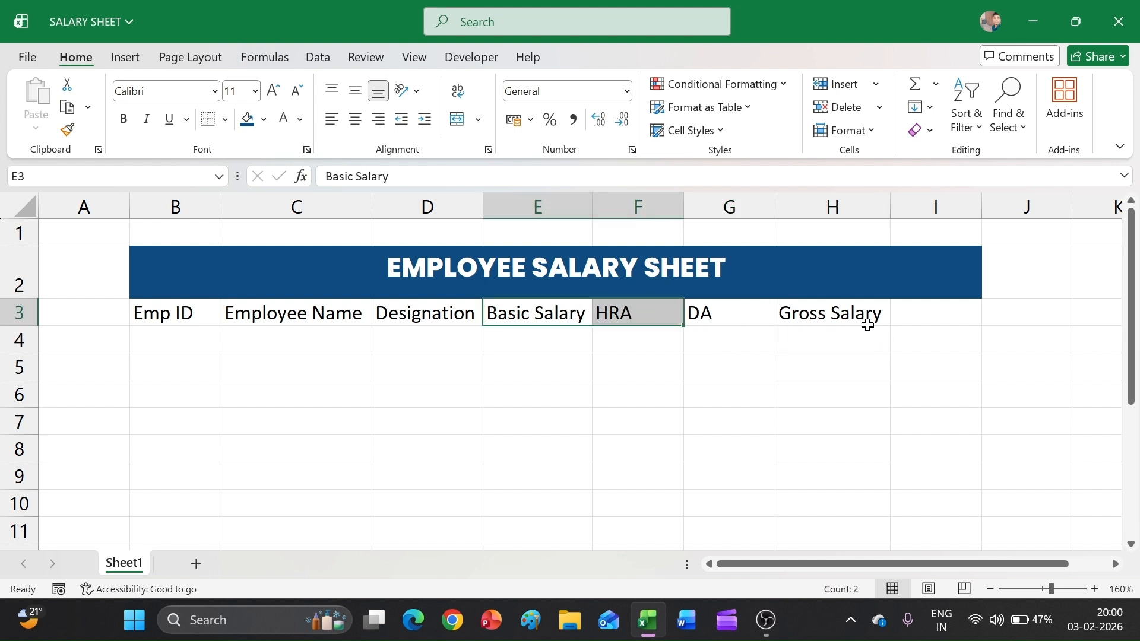
pyautogui.click(866, 314)
# Enter the header PF in cell I3.
pyautogui.click(935, 317)
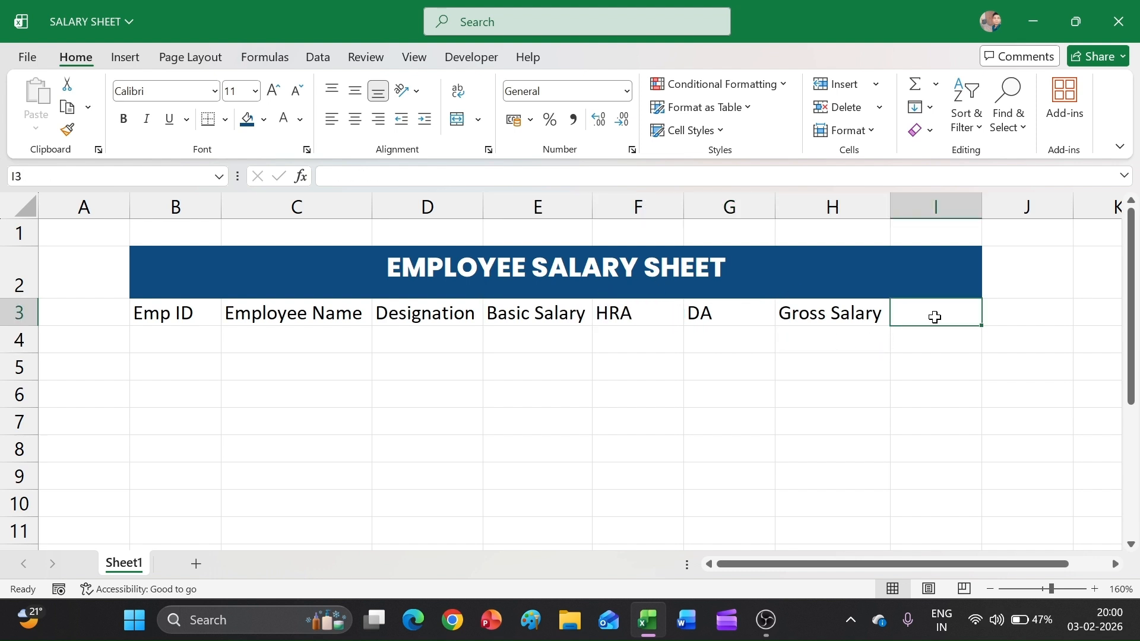
pyautogui.write('p')
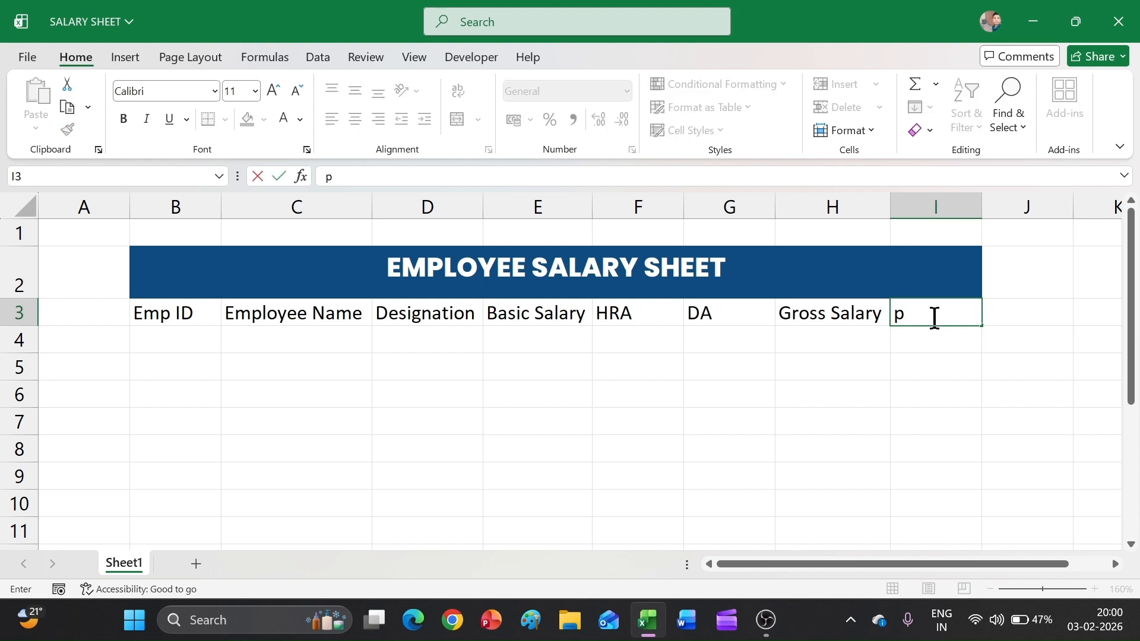
pyautogui.press('BackSpace')
pyautogui.write('P')
pyautogui.write('PF')
pyautogui.press('BackSpace')
pyautogui.press('BackSpace')
pyautogui.write('F')
pyautogui.press('Tab')
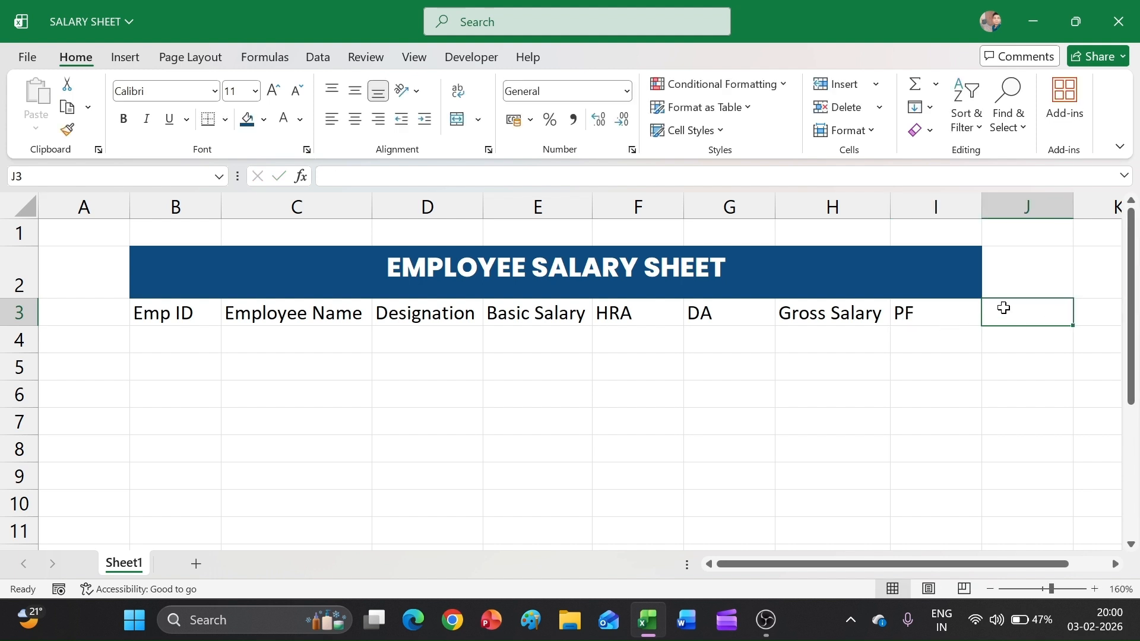
pyautogui.click(920, 202)
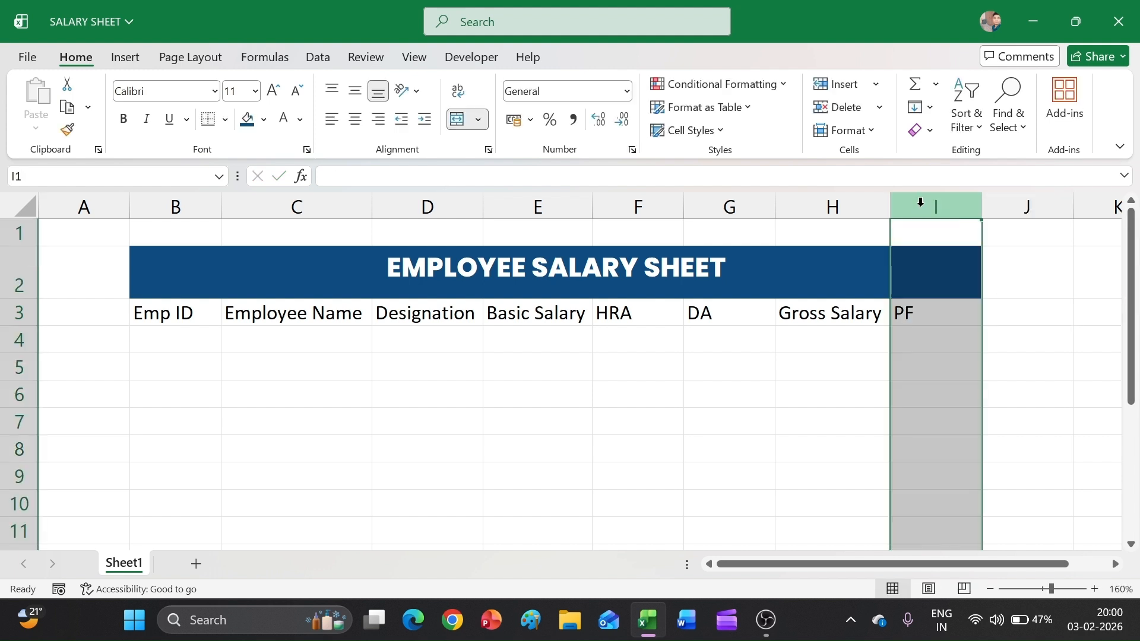
pyautogui.click(829, 88)
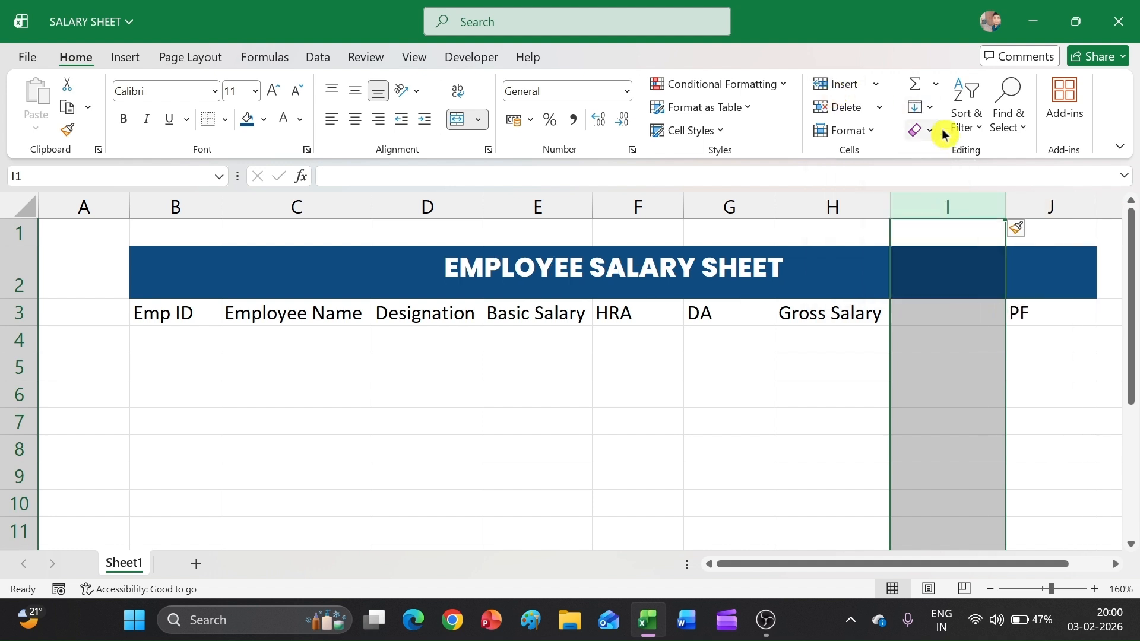
pyautogui.click(847, 110)
# Insert a new column at J, directly after the PF column, so the title fill extends over it.
pyautogui.click(1006, 197)
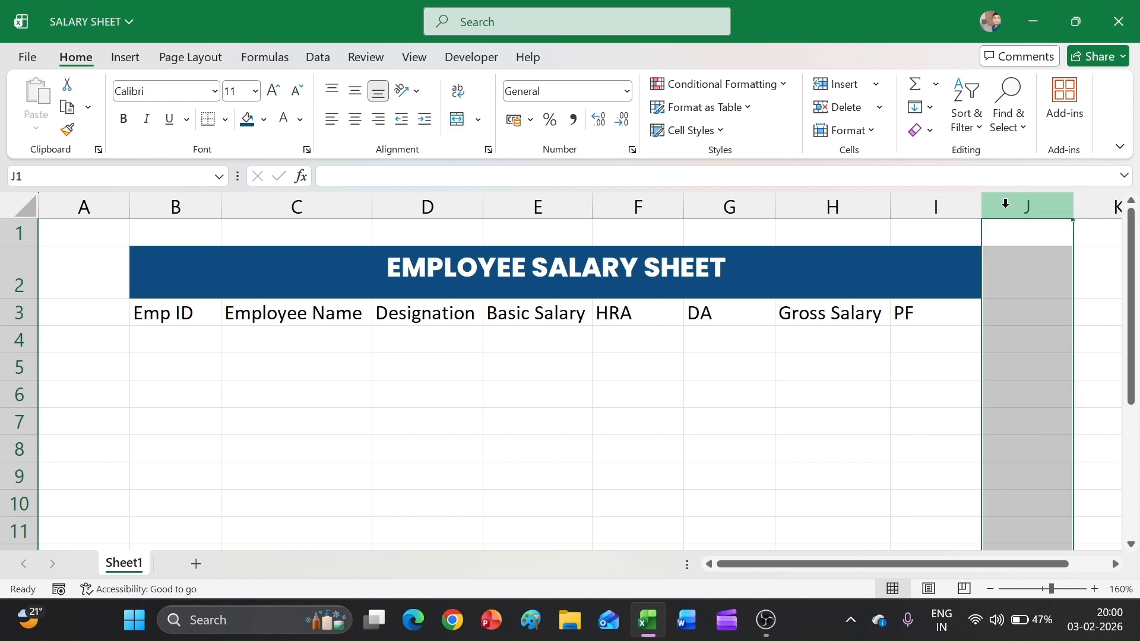
pyautogui.click(829, 86)
pyautogui.click(1021, 334)
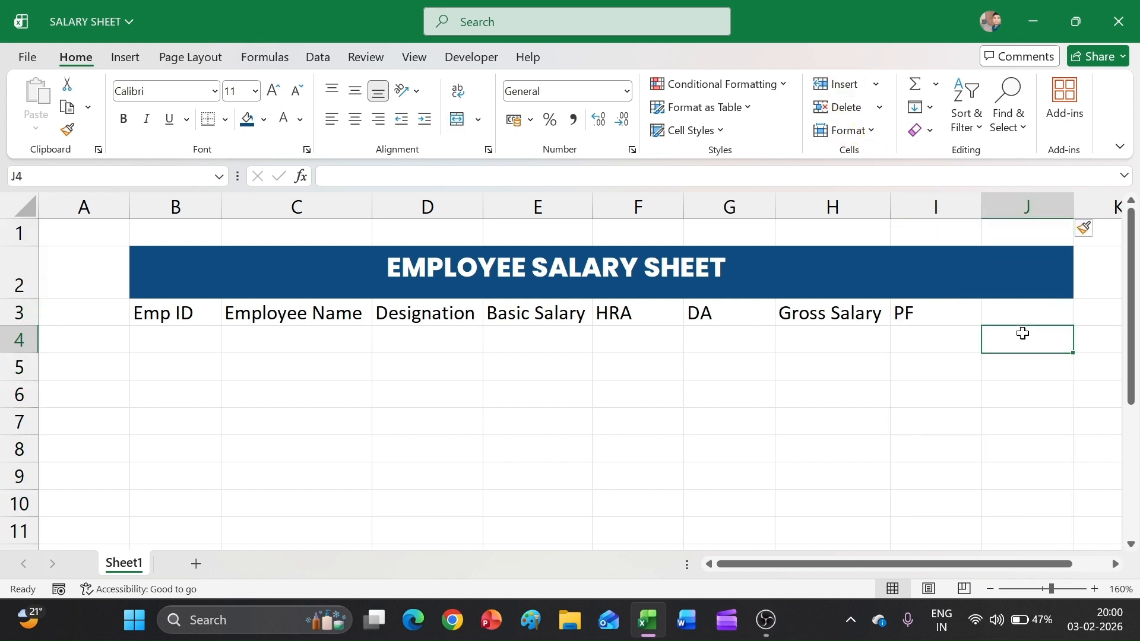
# Enter the header Net Salary in cell J3.
pyautogui.click(1023, 318)
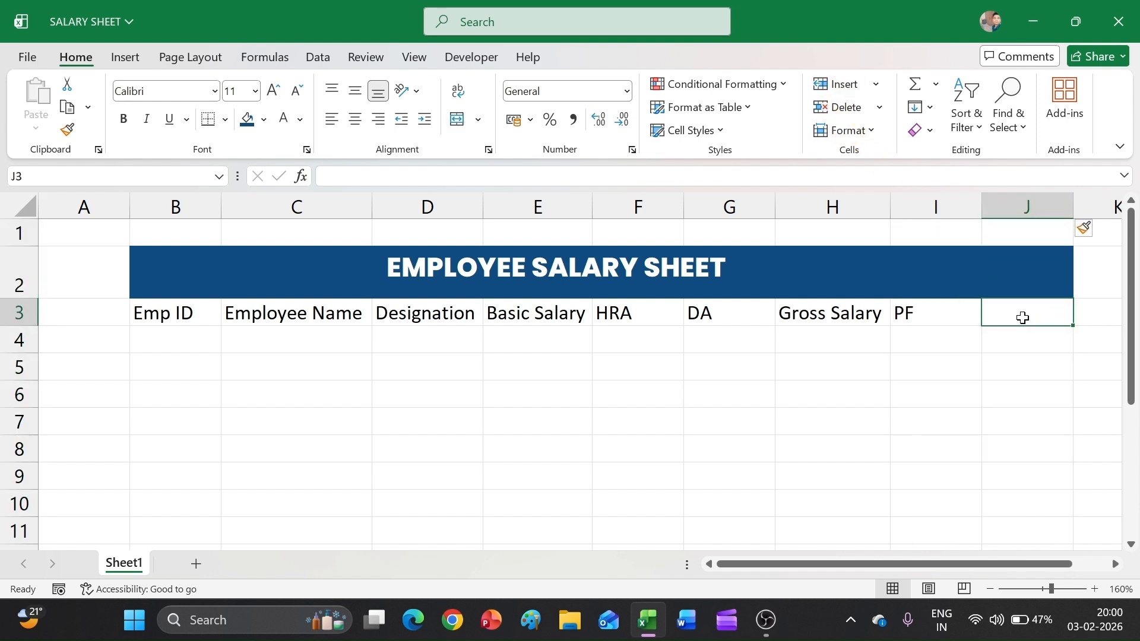
pyautogui.write('Net')
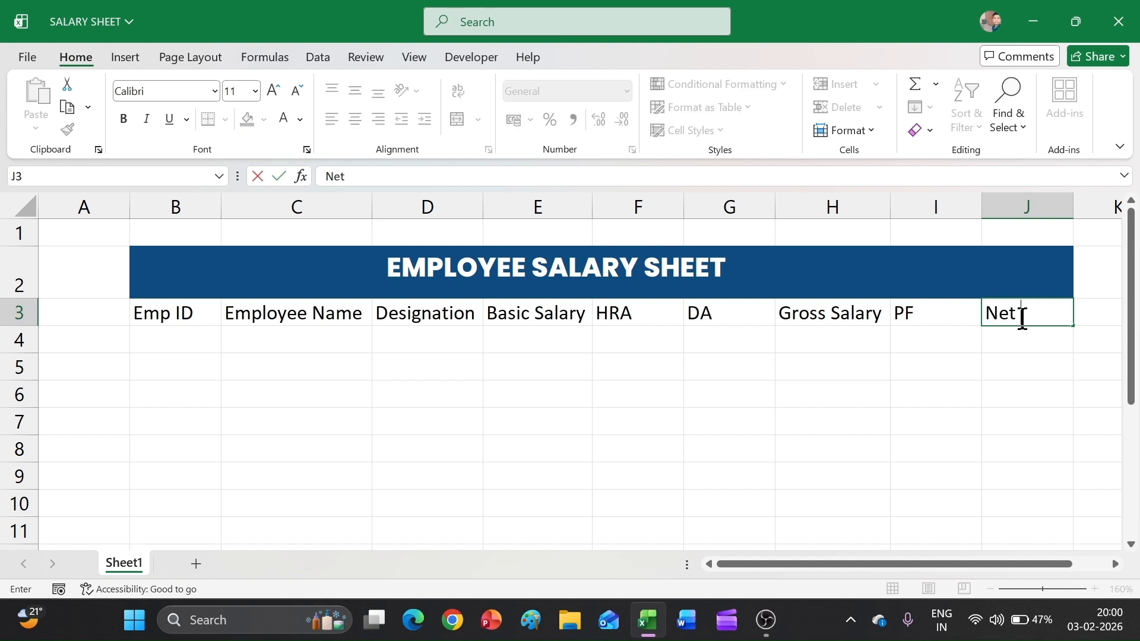
pyautogui.write(' Salary')
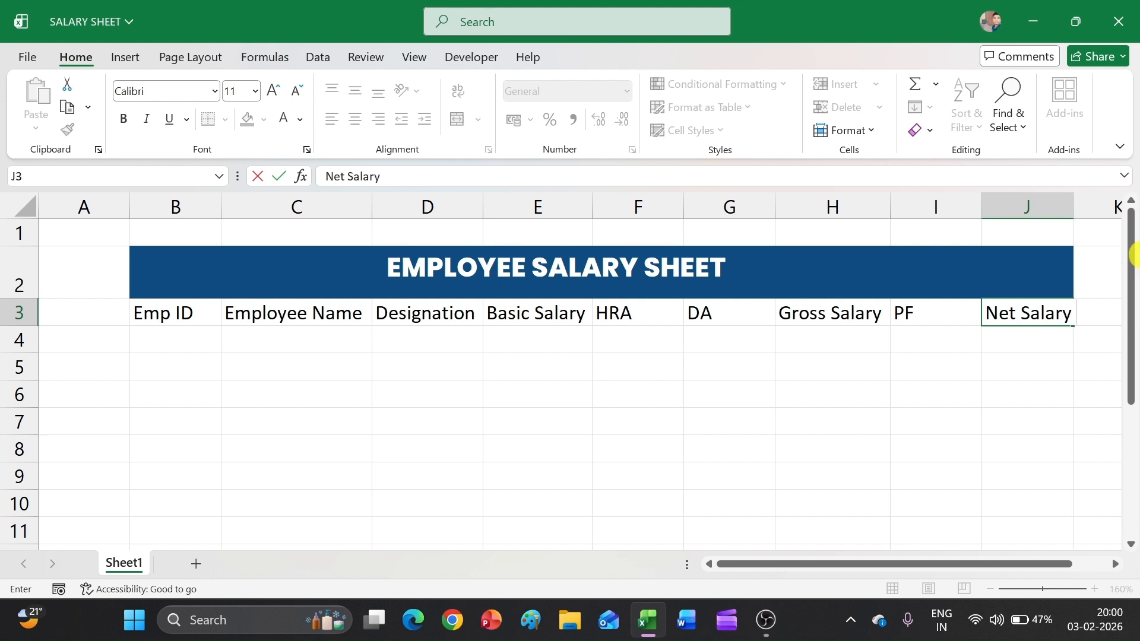
pyautogui.click(919, 426)
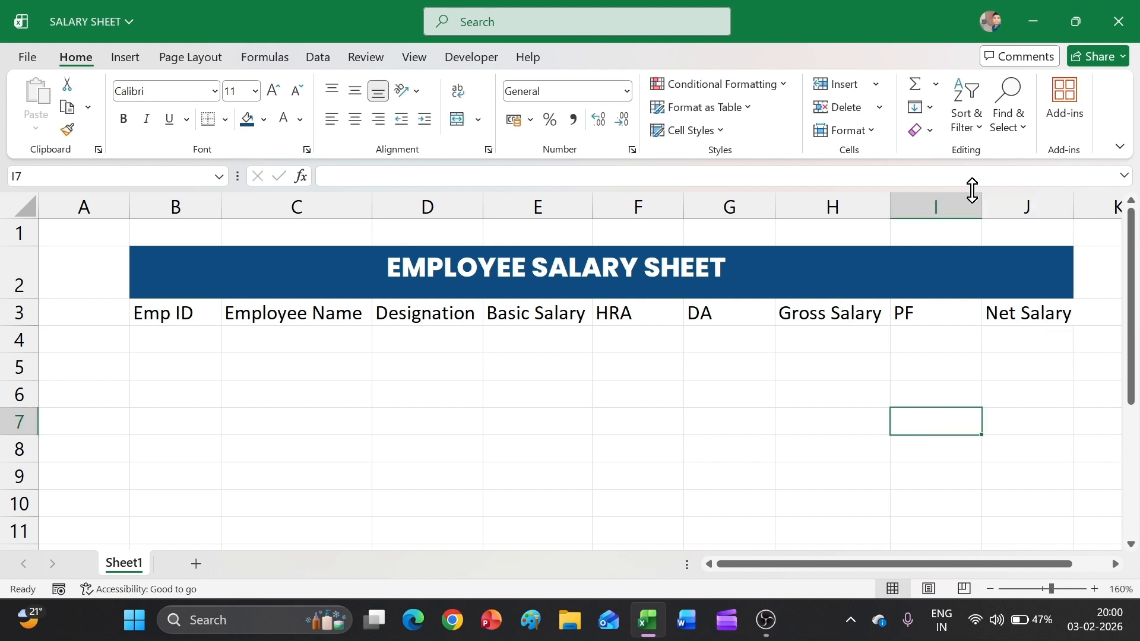
# Narrow column I to suit the PF header and slightly widen column J for Net Salary.
pyautogui.moveTo(981, 203); pyautogui.dragTo(937, 223)
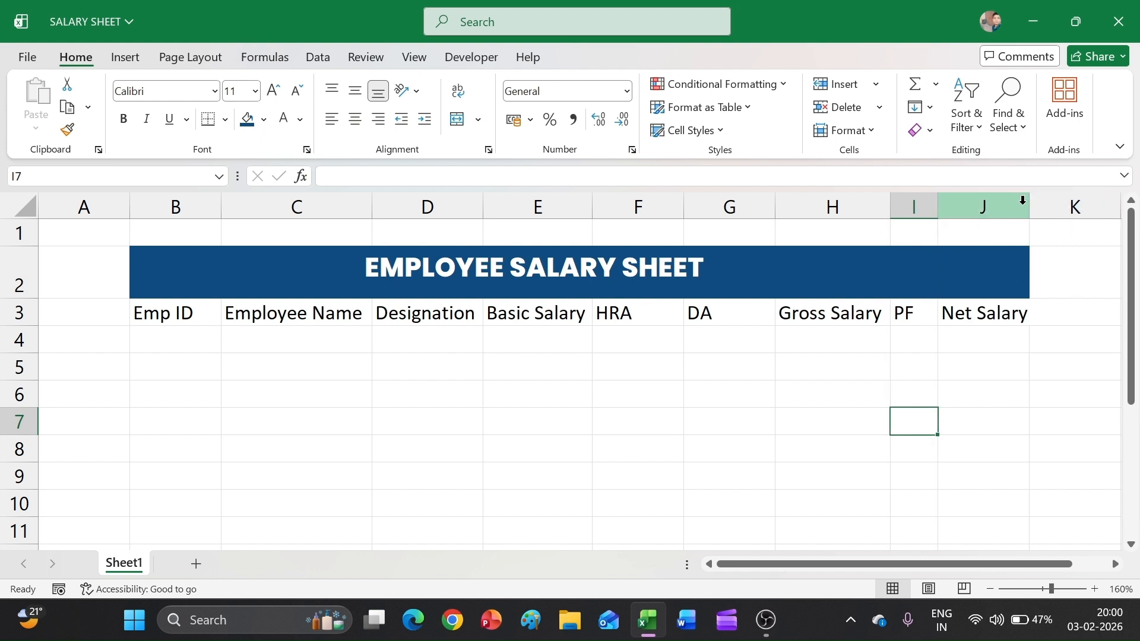
pyautogui.moveTo(1030, 206); pyautogui.dragTo(1034, 206)
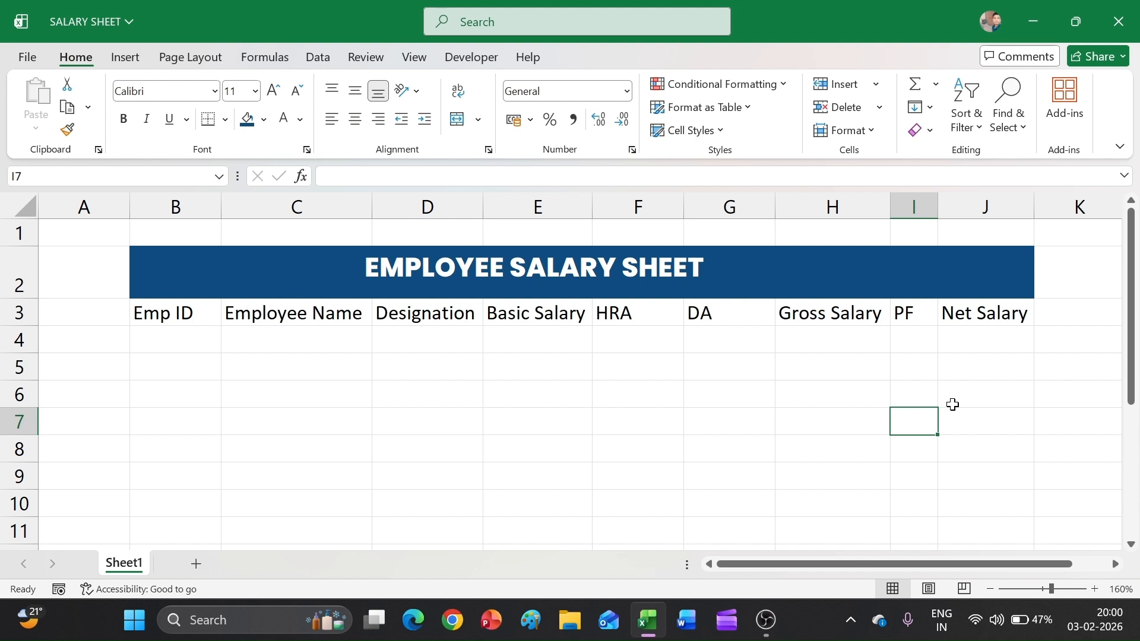
pyautogui.click(913, 452)
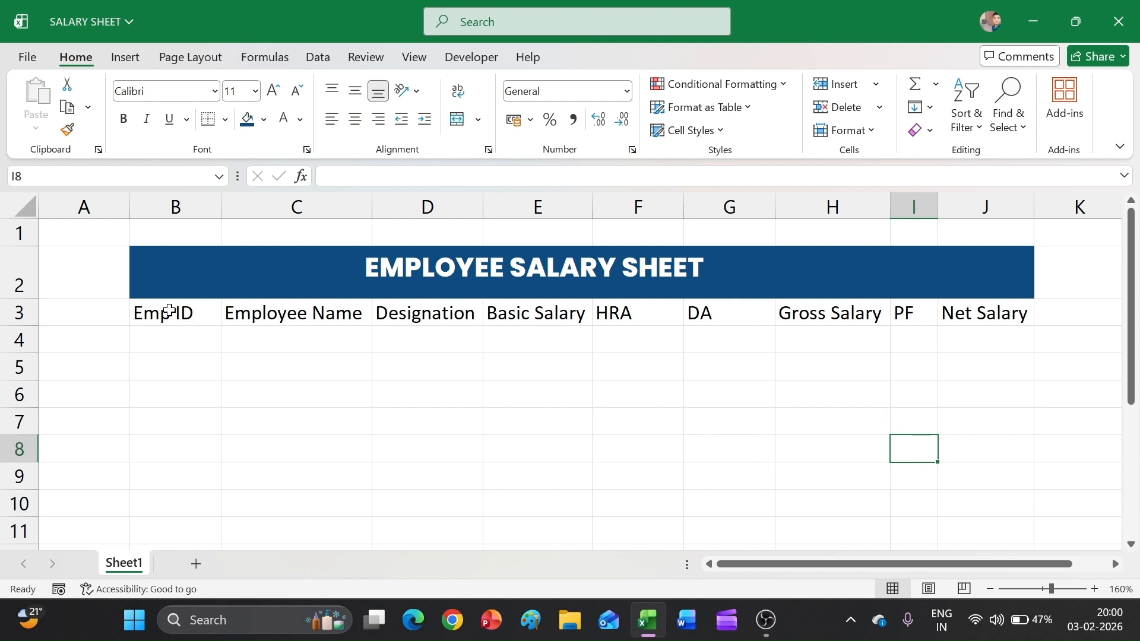
# Set the font of the header cells B3:J3 to Montserrat SemiBold.
pyautogui.moveTo(169, 309); pyautogui.dragTo(1030, 321)
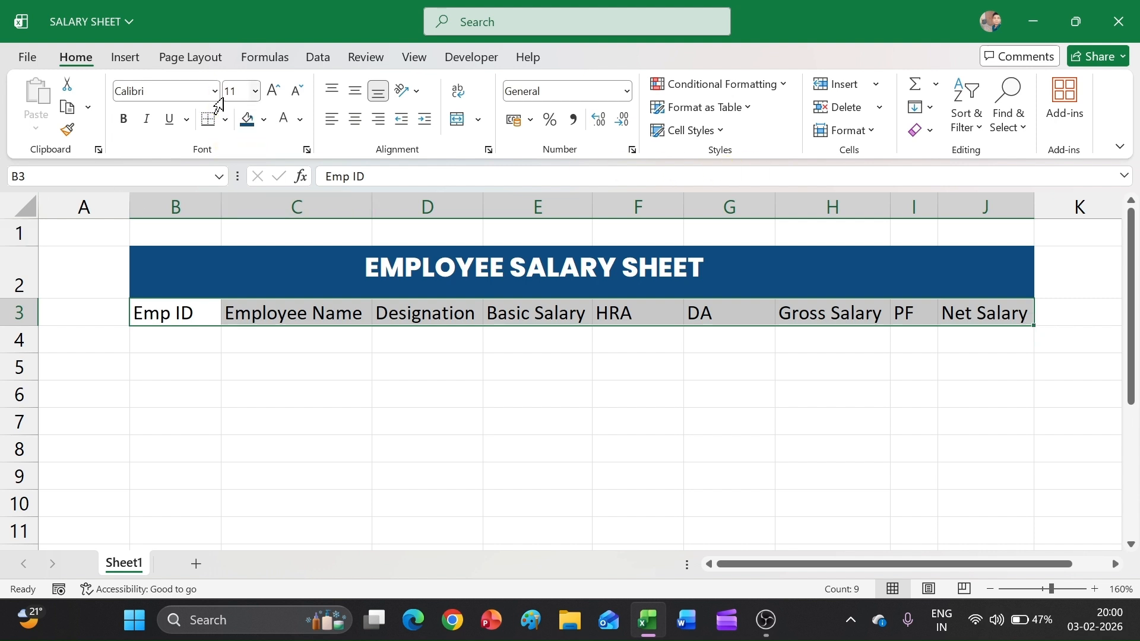
pyautogui.click(218, 93)
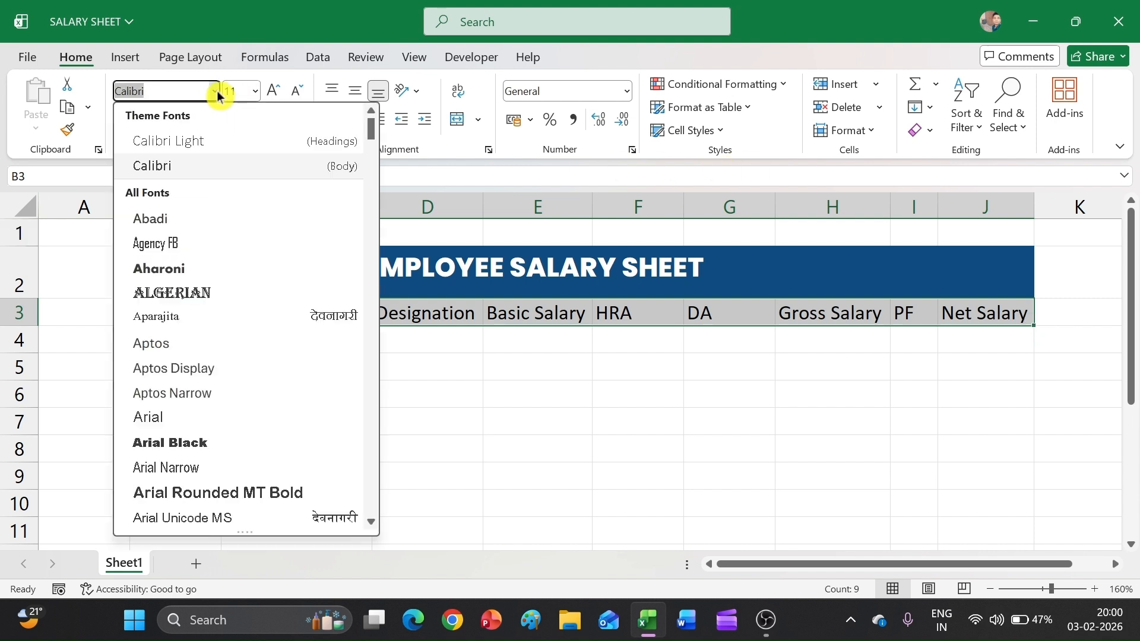
pyautogui.write('Mon')
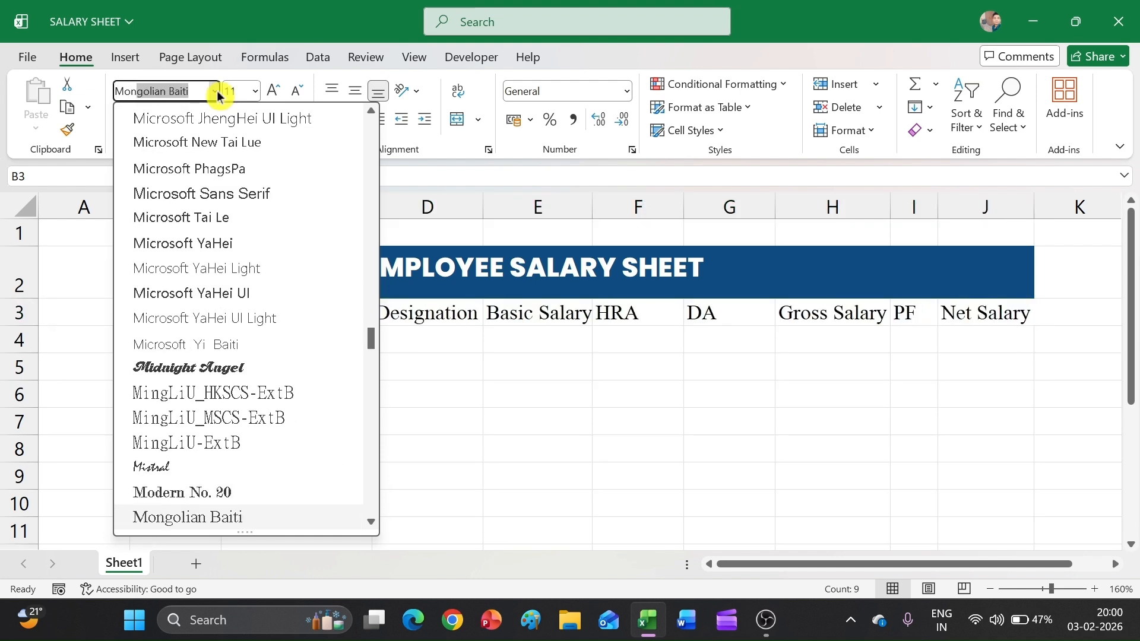
pyautogui.write('tserrat')
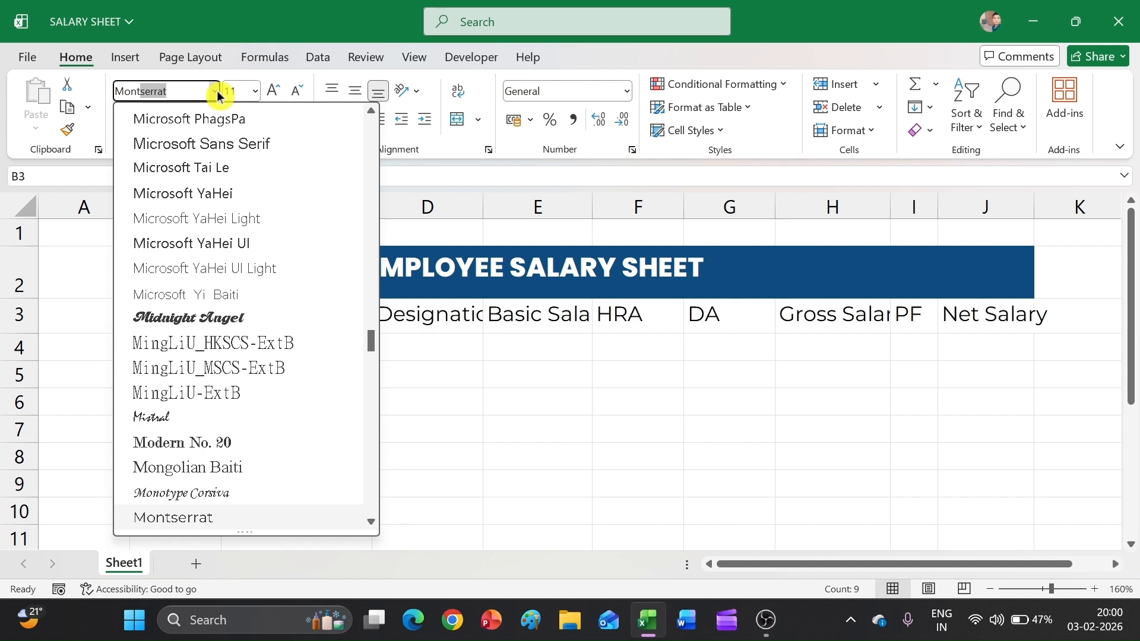
pyautogui.scroll(-1, 183, 466)
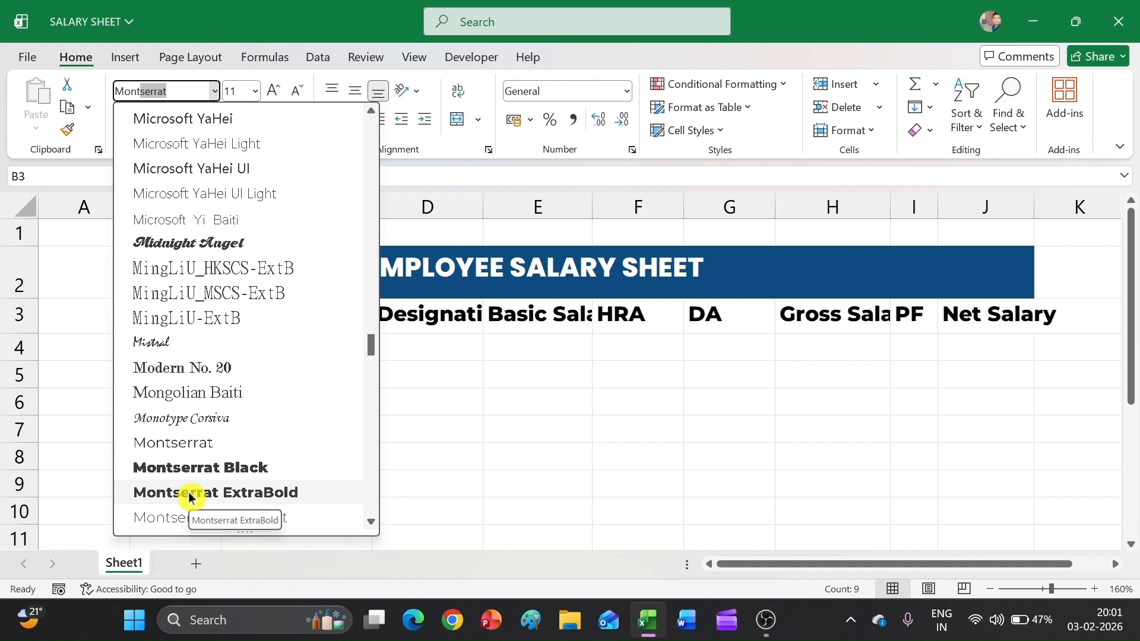
pyautogui.scroll(-1, 189, 497)
pyautogui.scroll(-1, 203, 450)
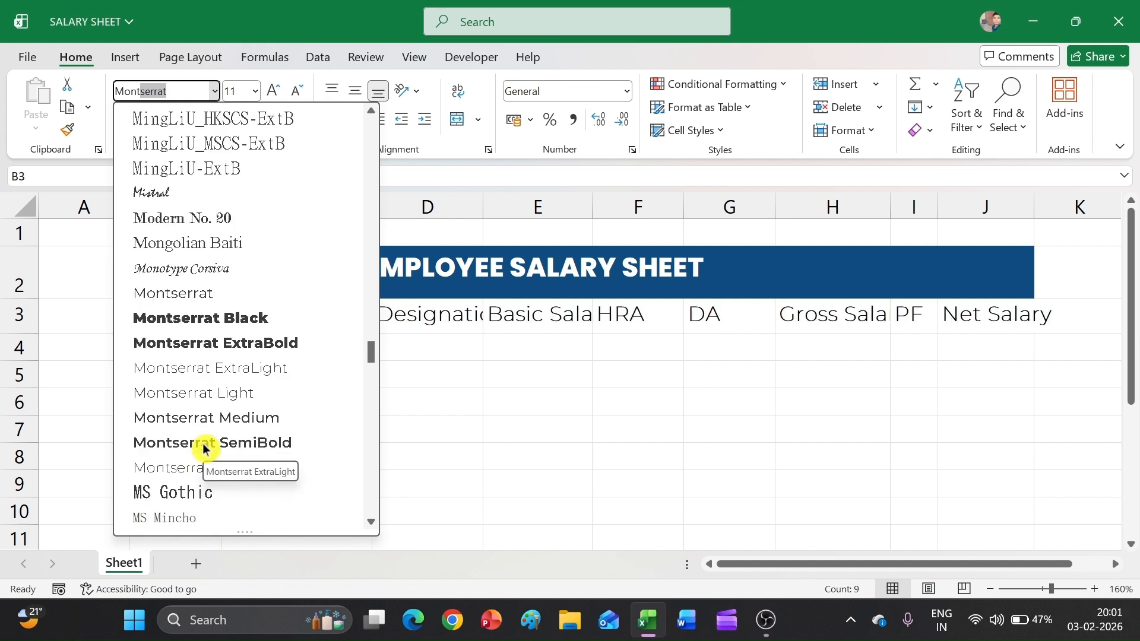
pyautogui.click(197, 446)
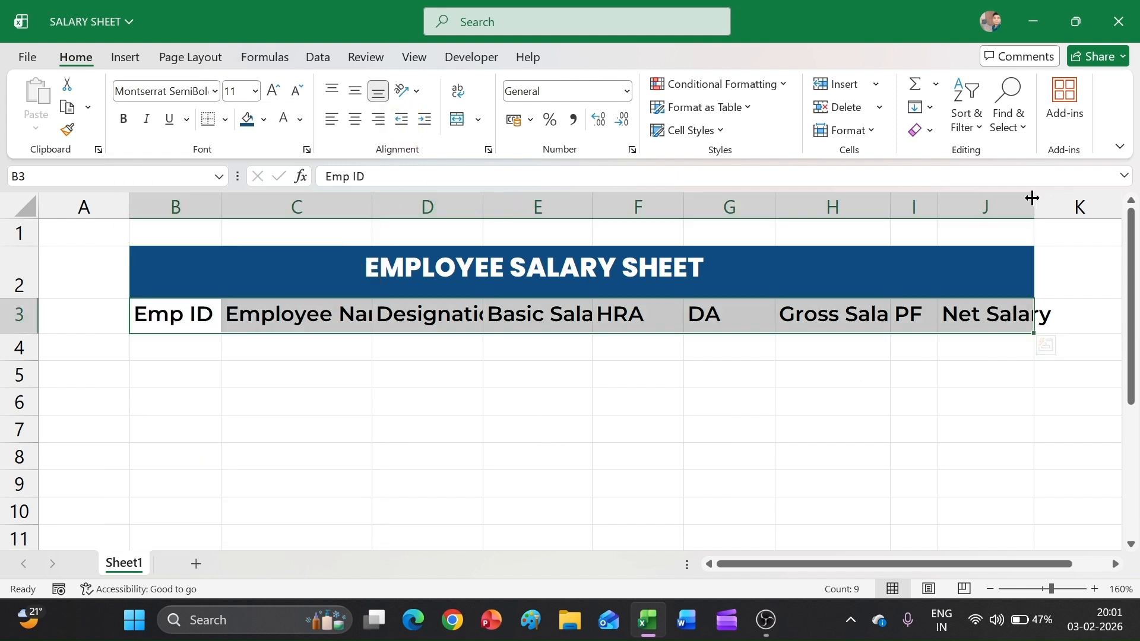
# Widen column J and auto-fit columns C, D, E and H to their header text.
pyautogui.moveTo(1032, 198); pyautogui.dragTo(1063, 205)
pyautogui.click(1010, 429)
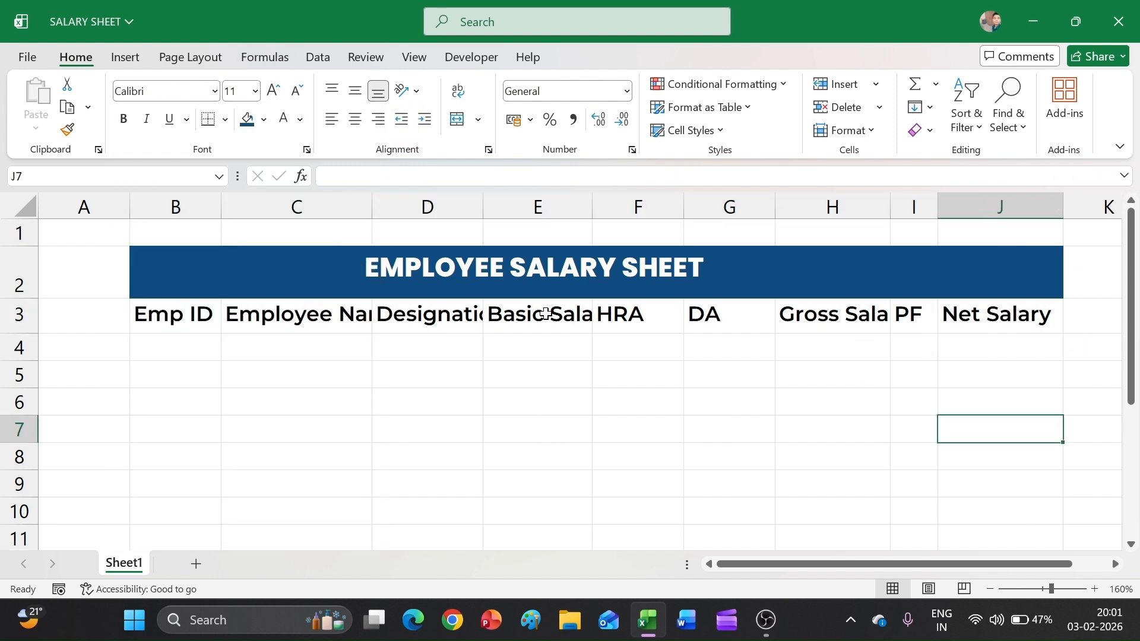
pyautogui.doubleClick(372, 202)
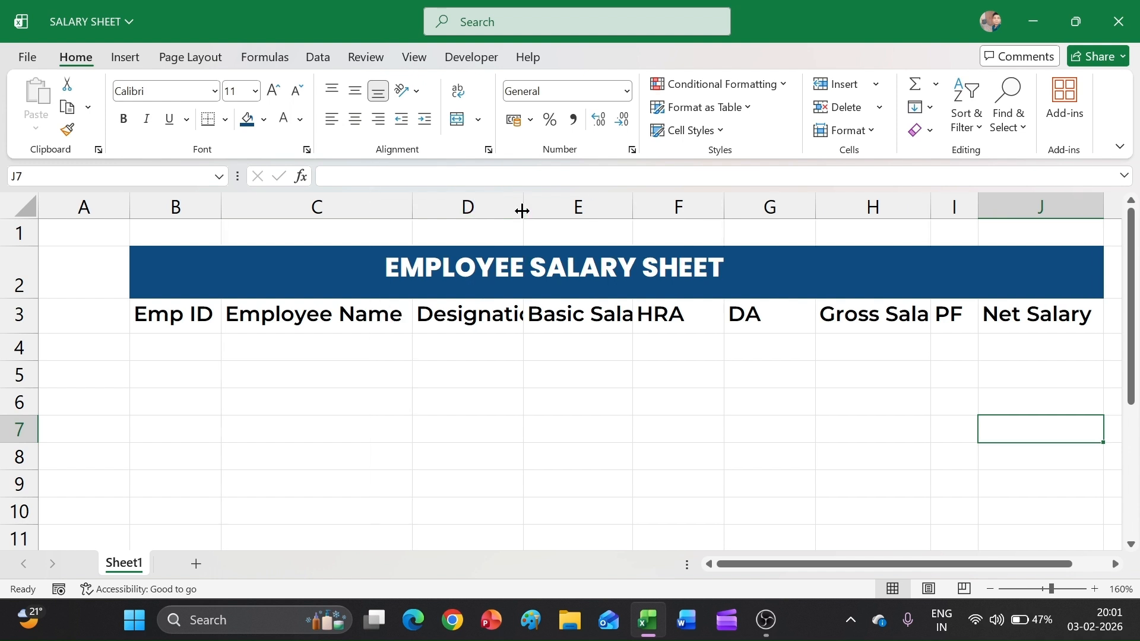
pyautogui.doubleClick(523, 208)
pyautogui.doubleClick(664, 205)
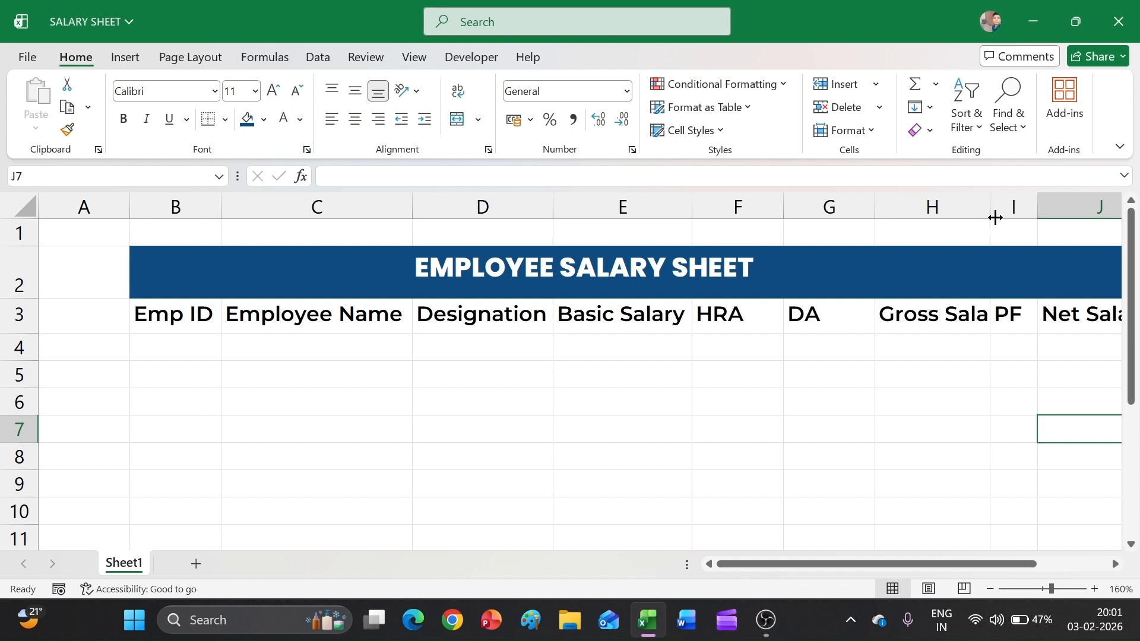
pyautogui.doubleClick(990, 203)
pyautogui.scroll(-2, 682, 433)
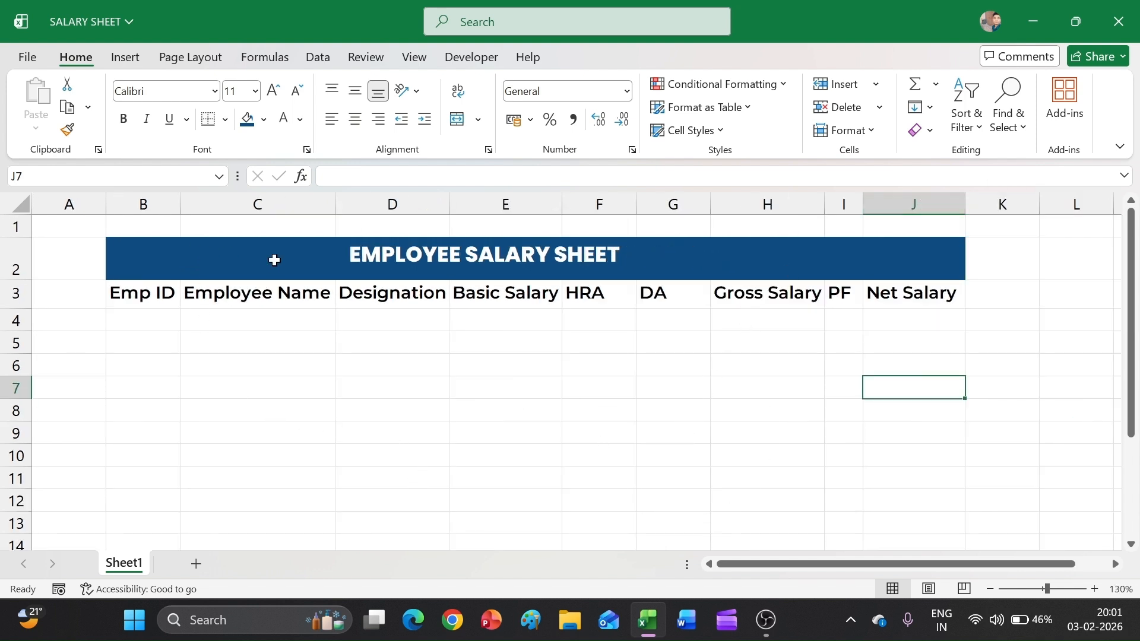
pyautogui.click(336, 419)
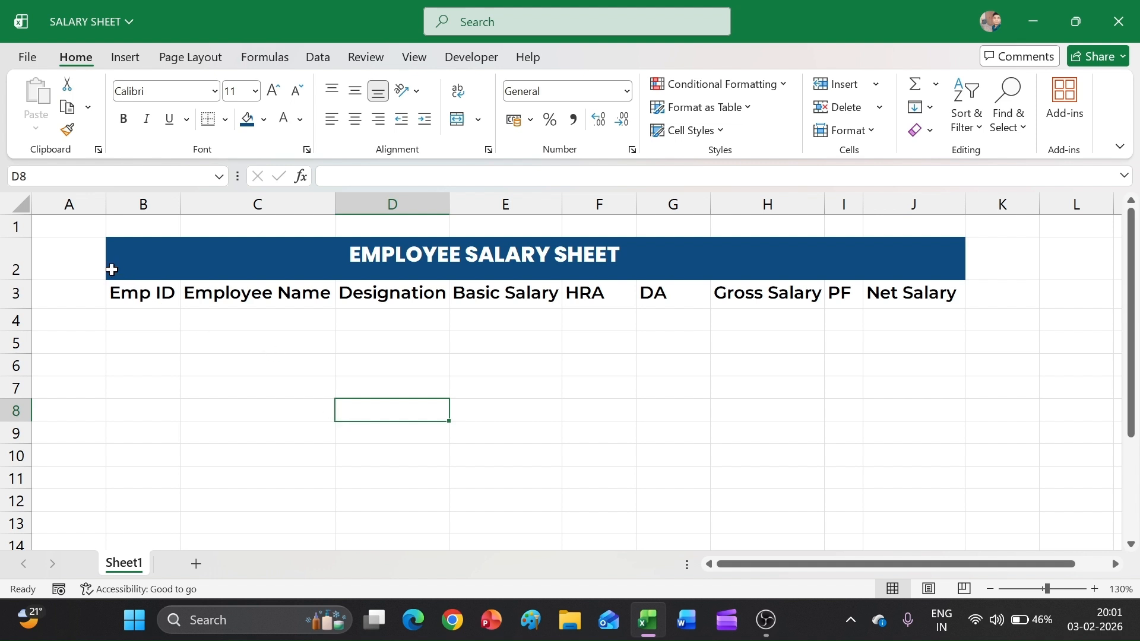
# Unmerge the title cell and merge and center EMPLOYEE SALARY SHEET again across B2:J2.
pyautogui.moveTo(128, 261); pyautogui.dragTo(962, 295)
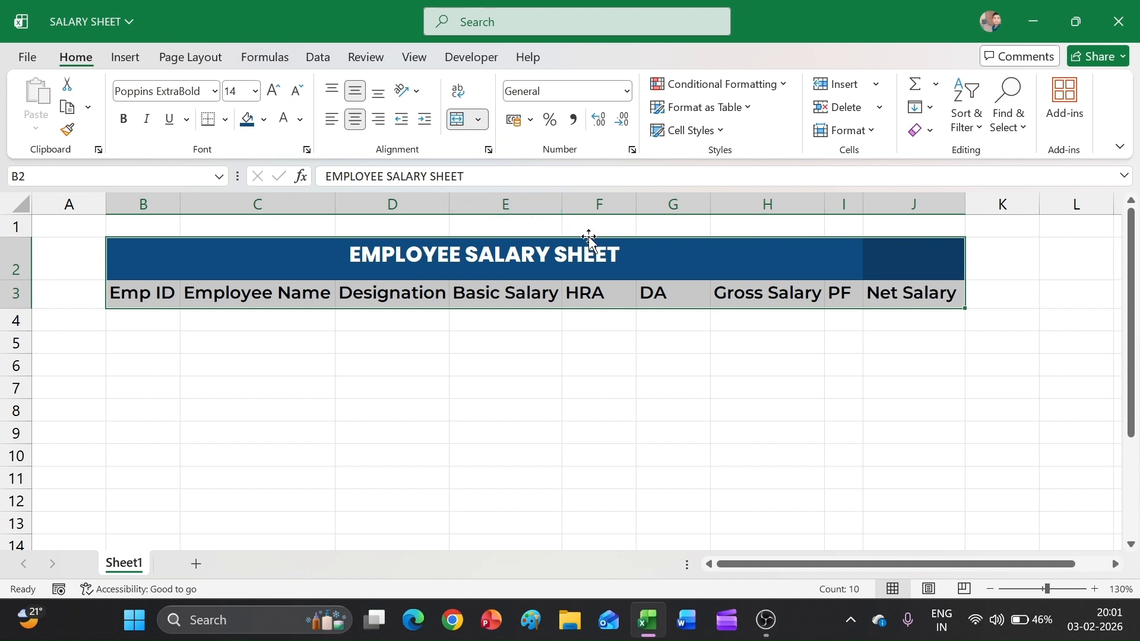
pyautogui.click(681, 267)
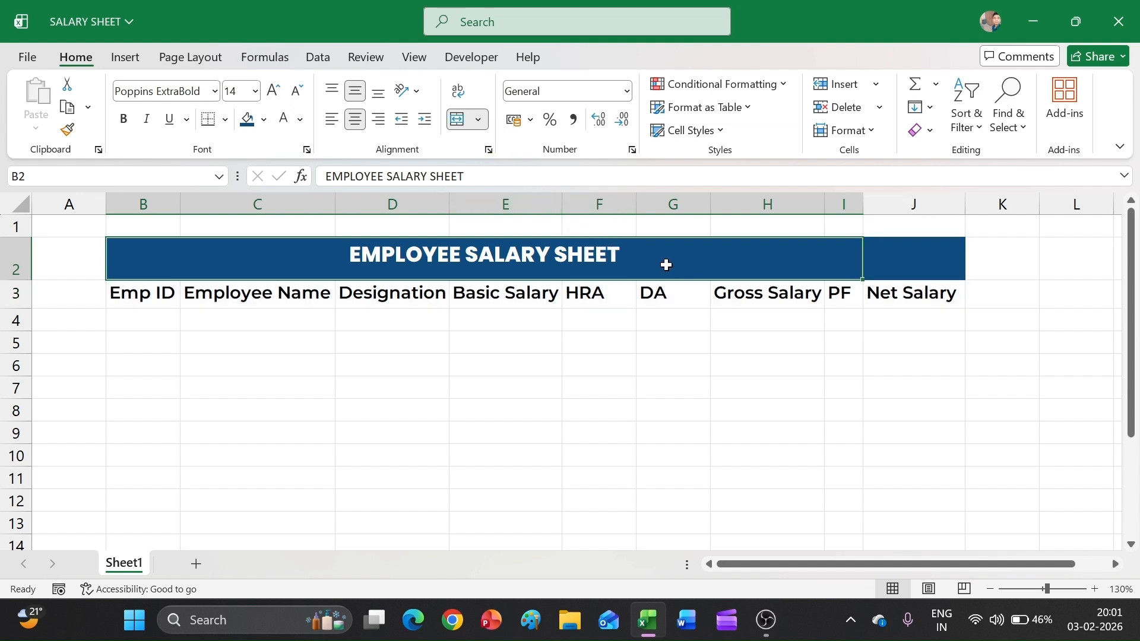
pyautogui.moveTo(770, 269); pyautogui.dragTo(892, 266)
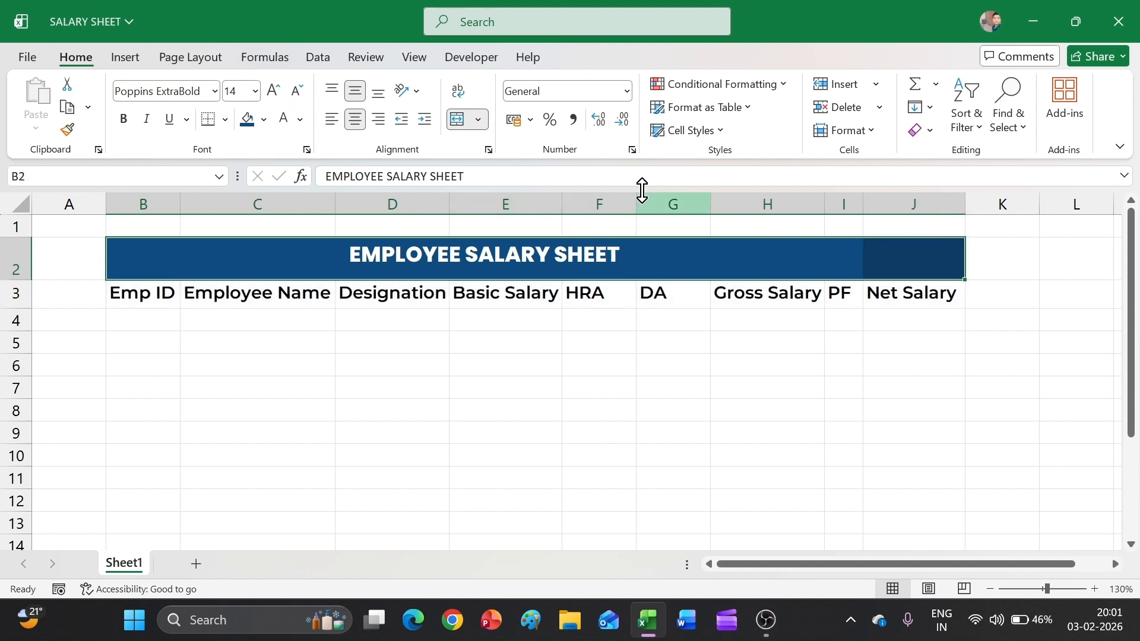
pyautogui.click(457, 120)
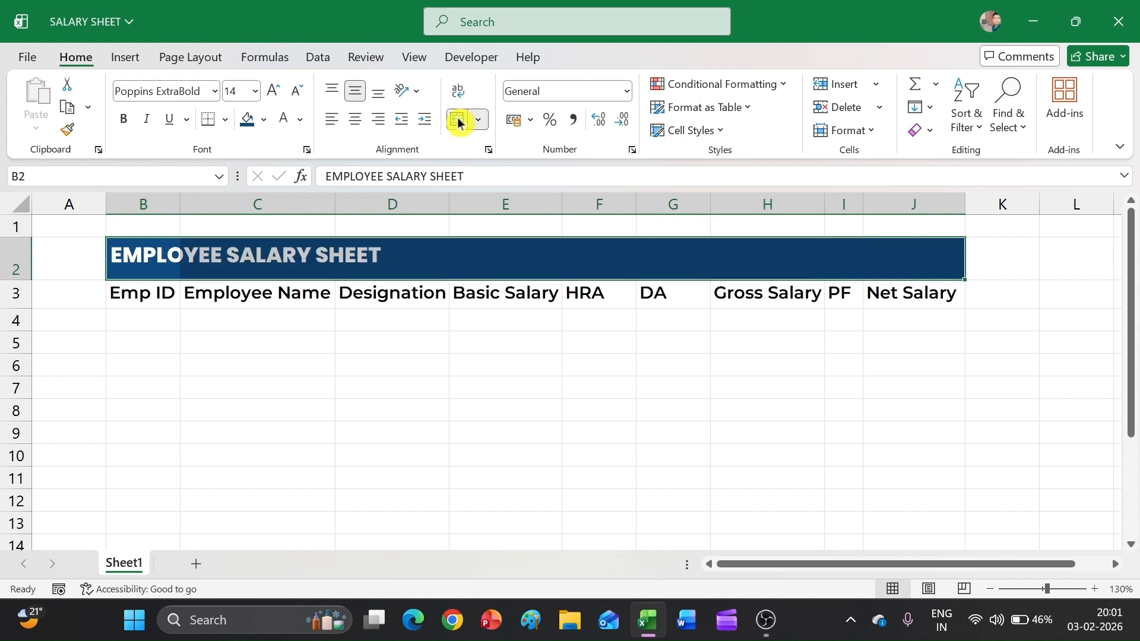
pyautogui.click(458, 120)
pyautogui.click(422, 318)
# Apply All Borders to the title and header rows, B2:J3.
pyautogui.moveTo(354, 247); pyautogui.dragTo(355, 285)
pyautogui.click(226, 121)
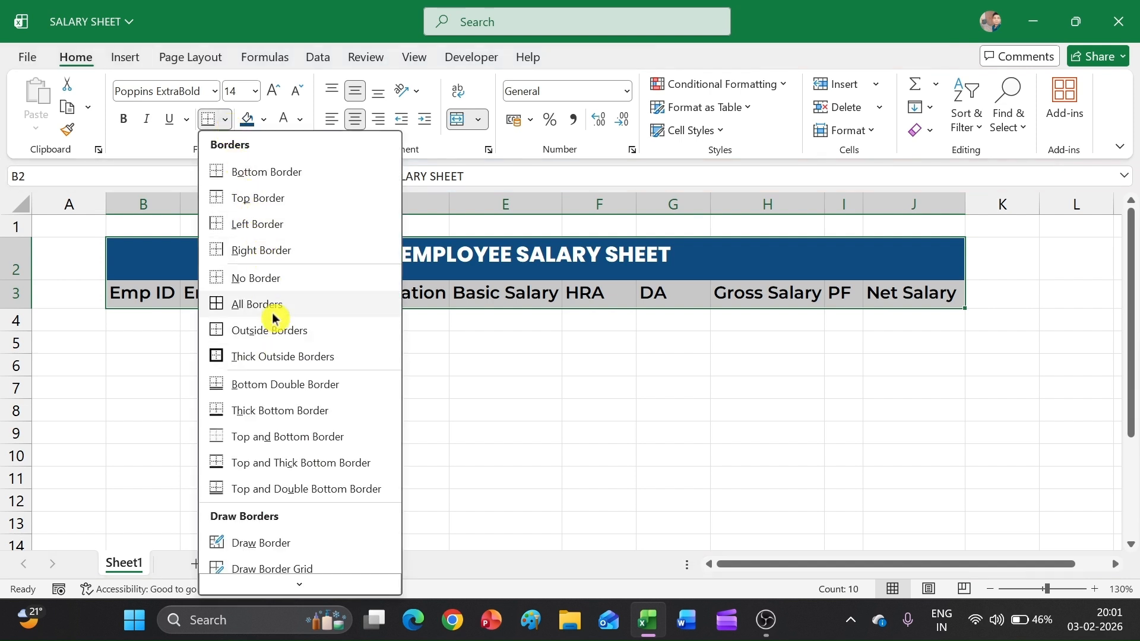
pyautogui.click(240, 305)
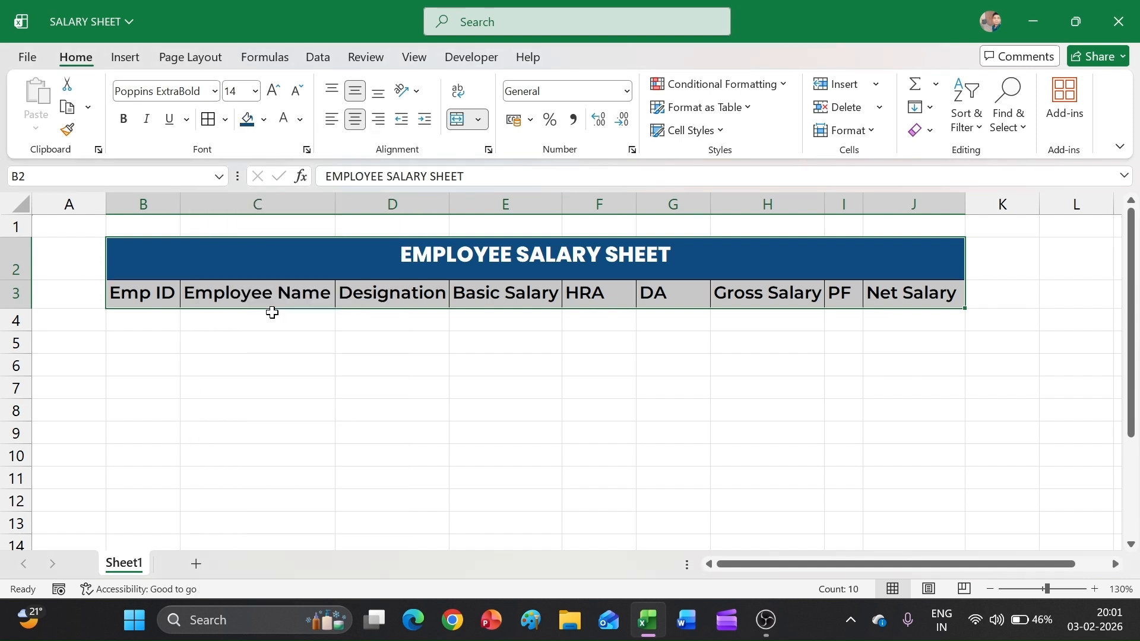
pyautogui.click(230, 124)
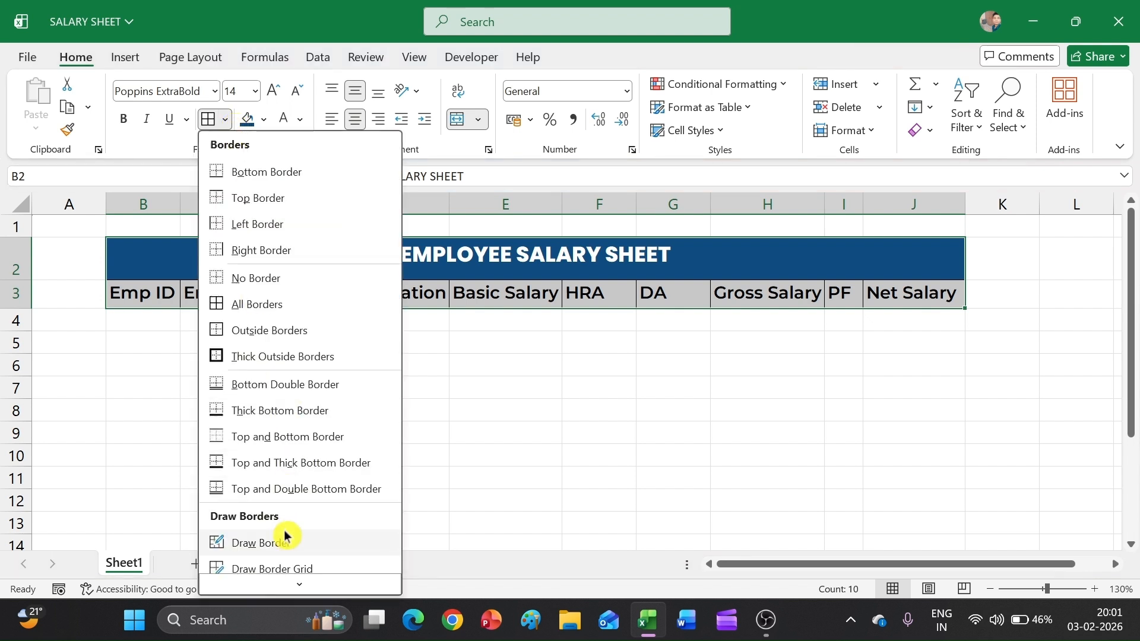
pyautogui.scroll(-3, 285, 534)
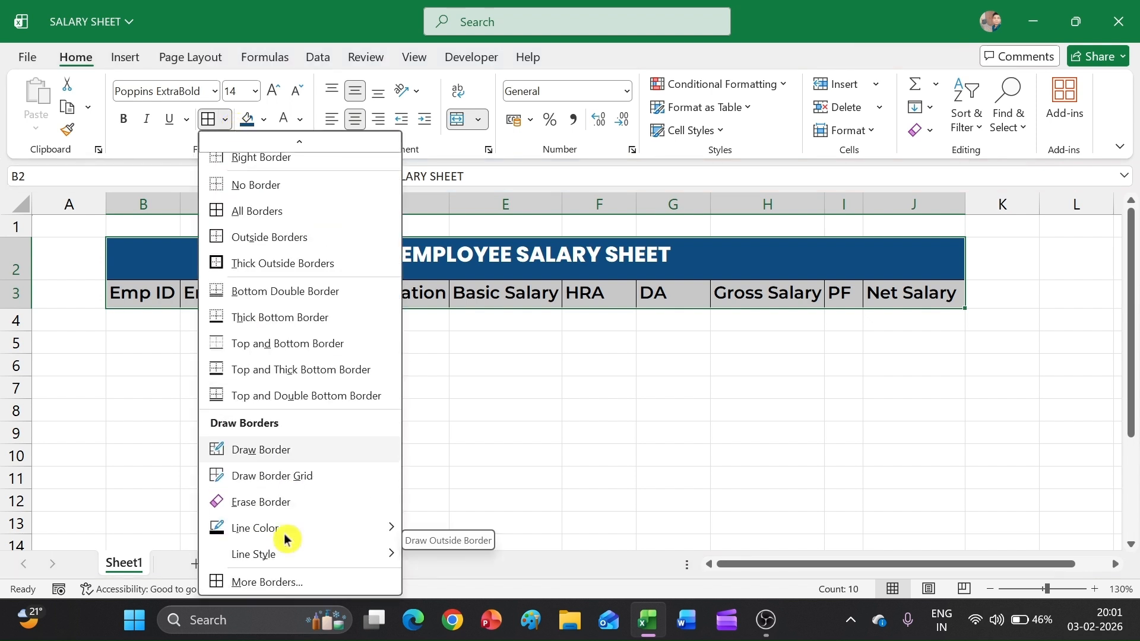
pyautogui.moveTo(285, 537)
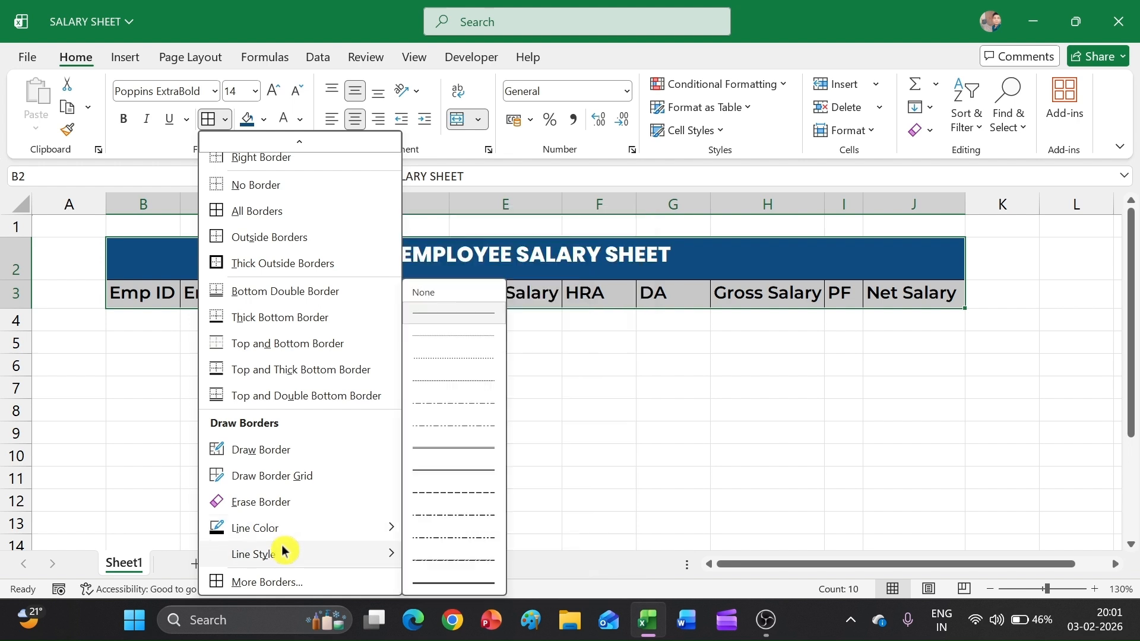
pyautogui.click(1081, 465)
pyautogui.click(815, 424)
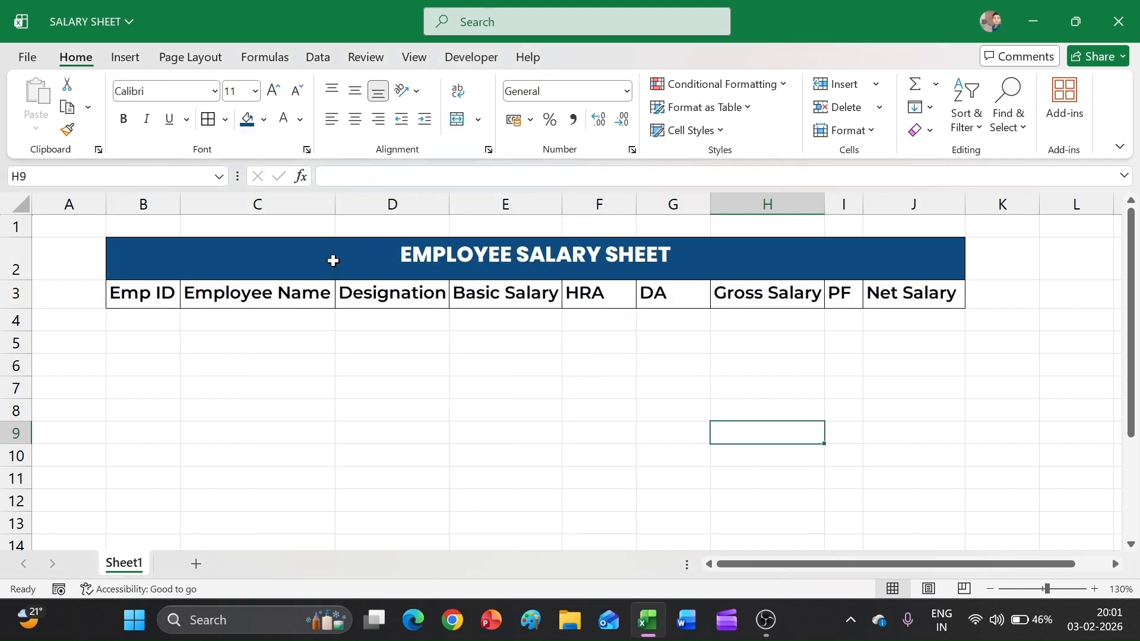
# Slightly widen the Employee Name, Designation, Basic Salary and Gross Salary columns.
pyautogui.moveTo(335, 211); pyautogui.dragTo(348, 208)
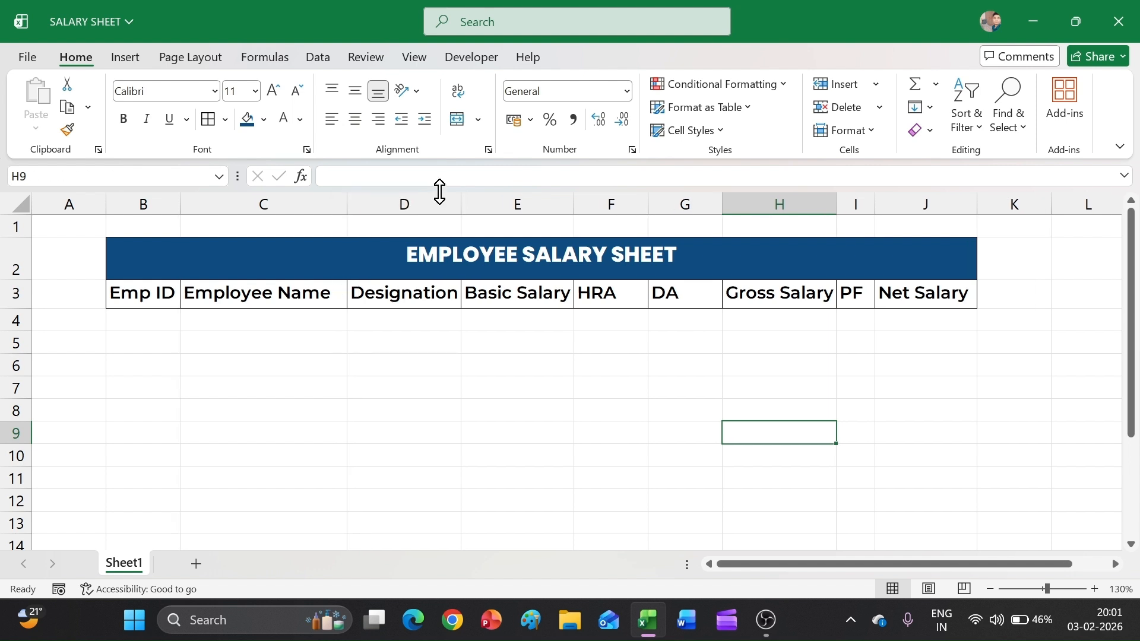
pyautogui.moveTo(461, 205); pyautogui.dragTo(481, 205)
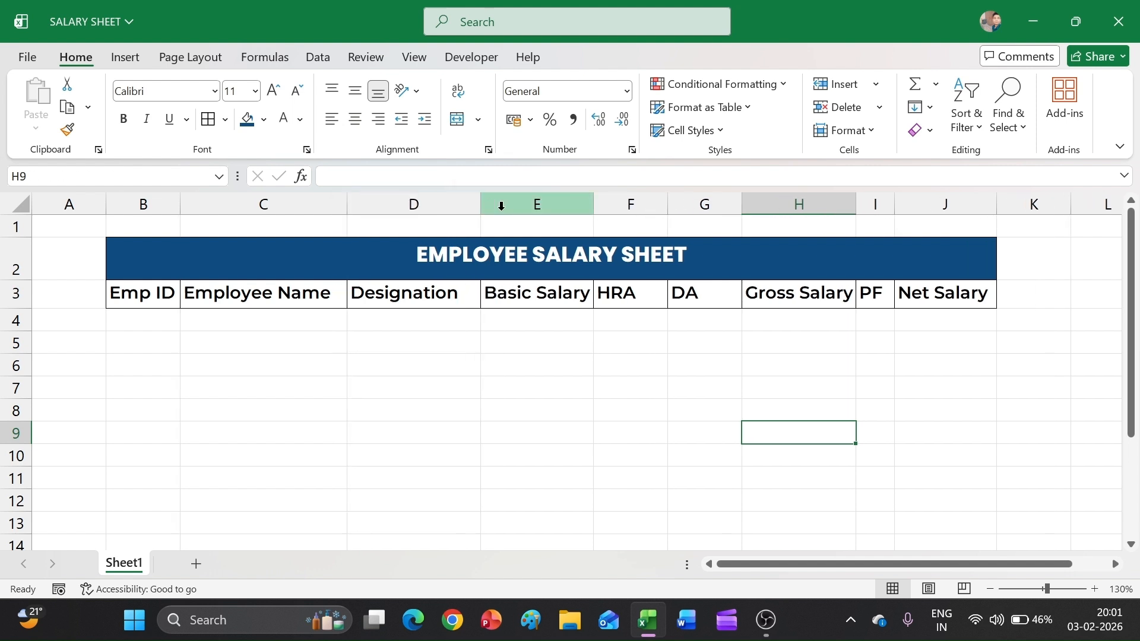
pyautogui.moveTo(594, 199); pyautogui.dragTo(610, 208)
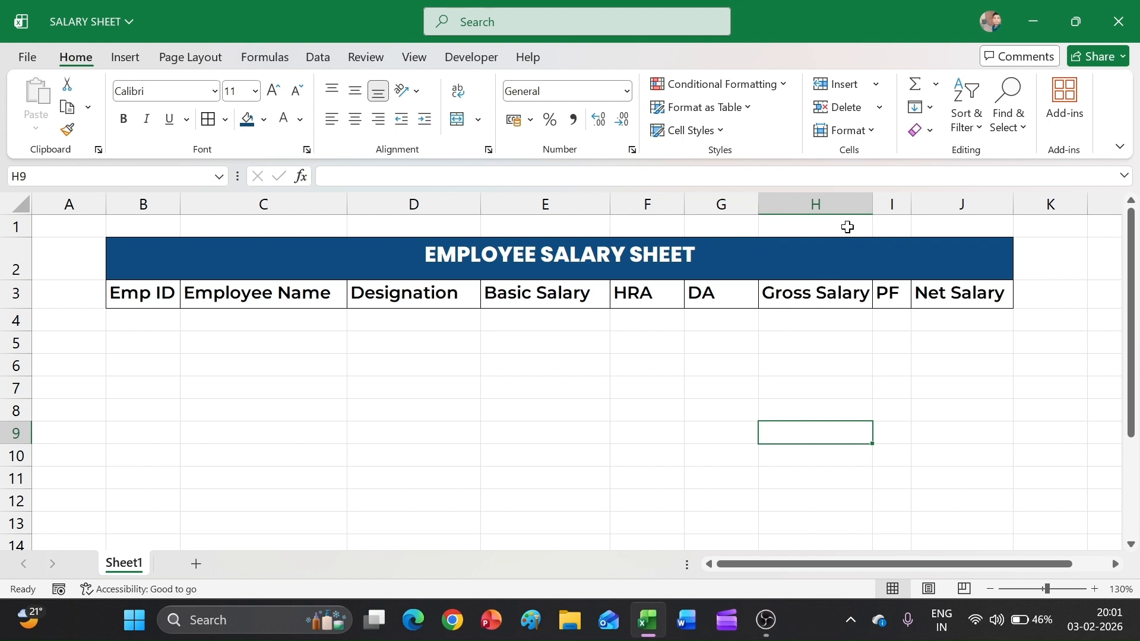
pyautogui.moveTo(876, 207); pyautogui.dragTo(883, 213)
pyautogui.click(983, 444)
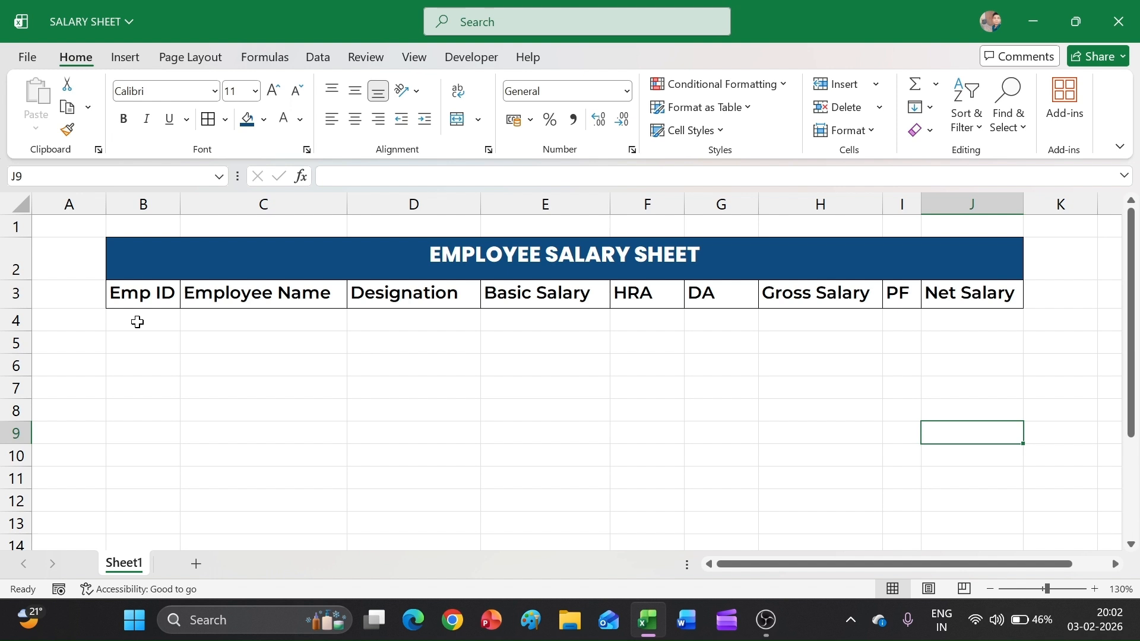
# Apply All Borders to the blank rows below the headers, from row 4 down across columns B to J.
pyautogui.moveTo(138, 321); pyautogui.dragTo(1005, 461)
pyautogui.scroll(2, 1004, 459)
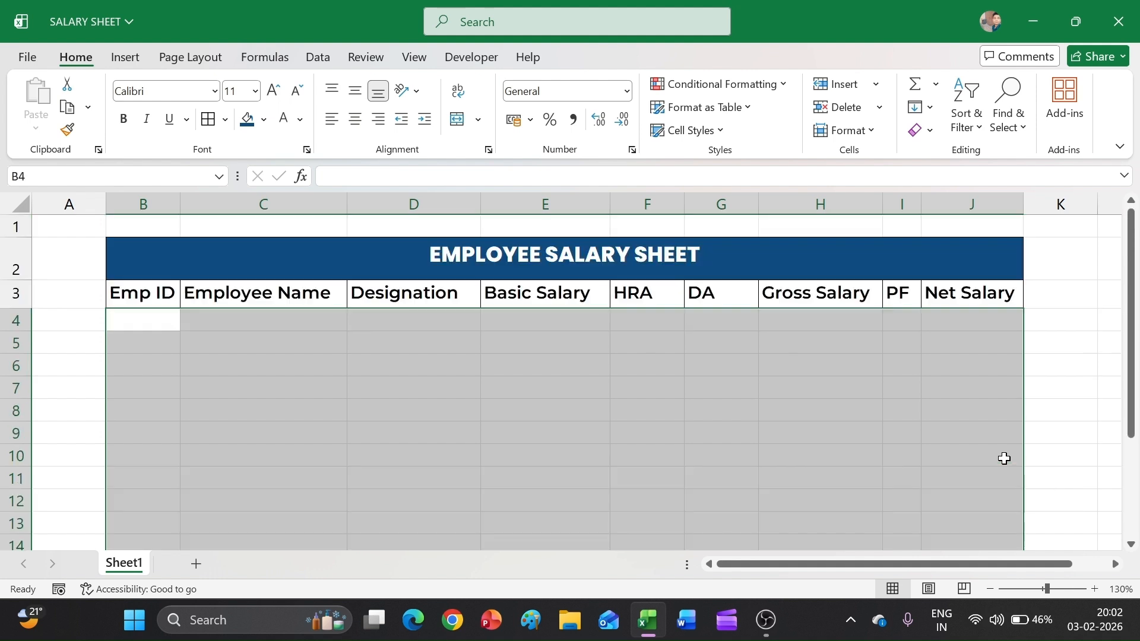
pyautogui.click(207, 119)
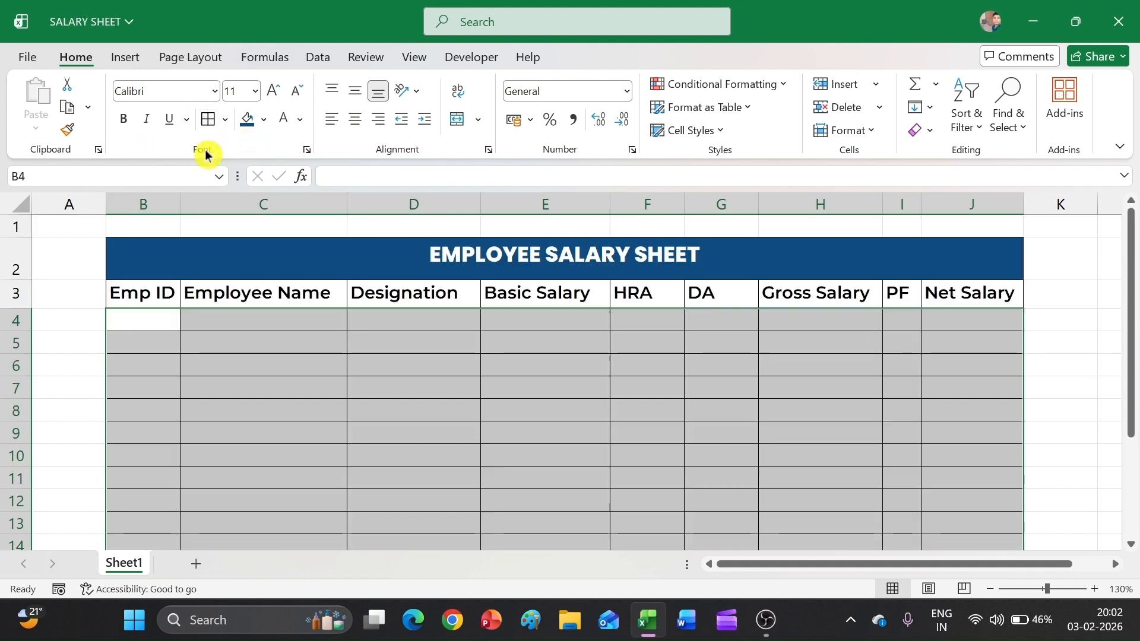
pyautogui.click(37, 393)
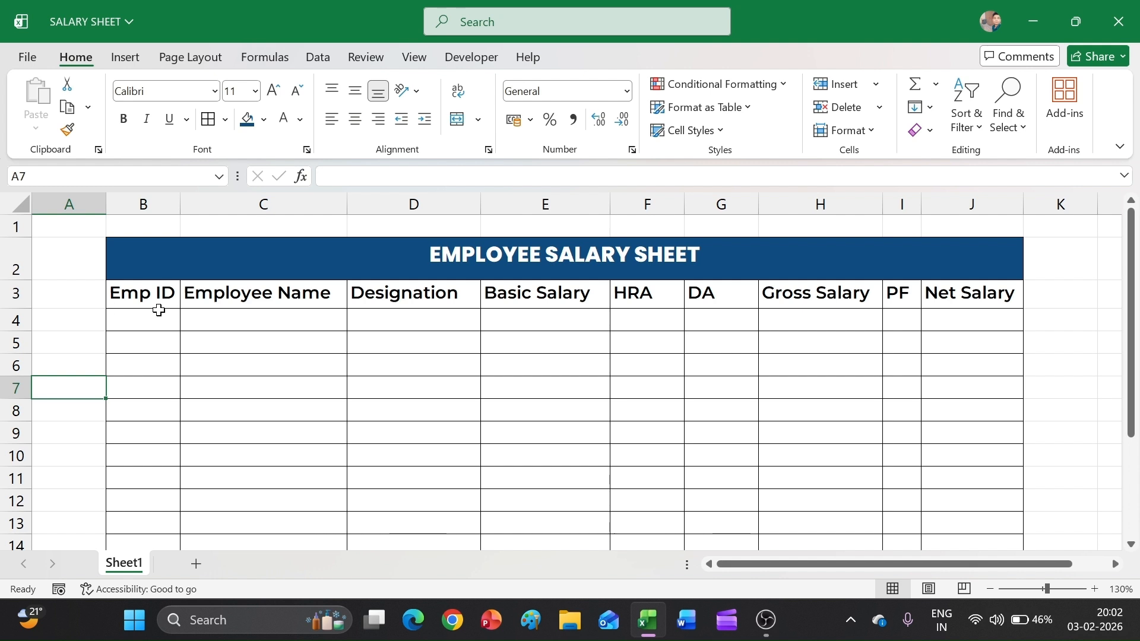
# Fill the header cells B3:J3 with the custom colour #1F5FA3.
pyautogui.moveTo(129, 303); pyautogui.dragTo(922, 297)
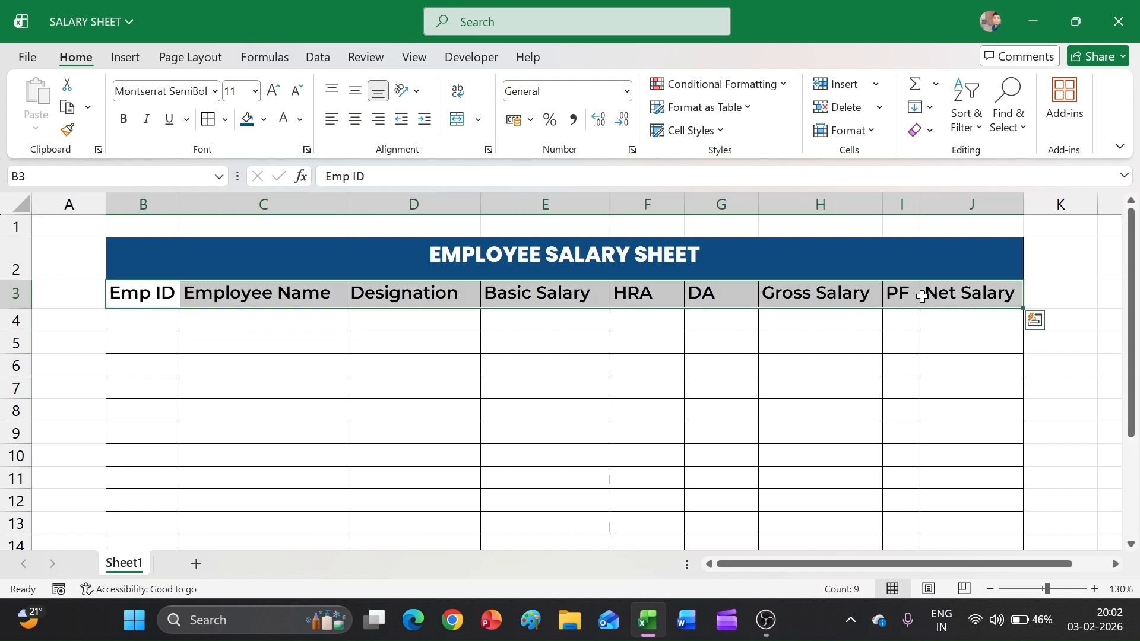
pyautogui.click(264, 121)
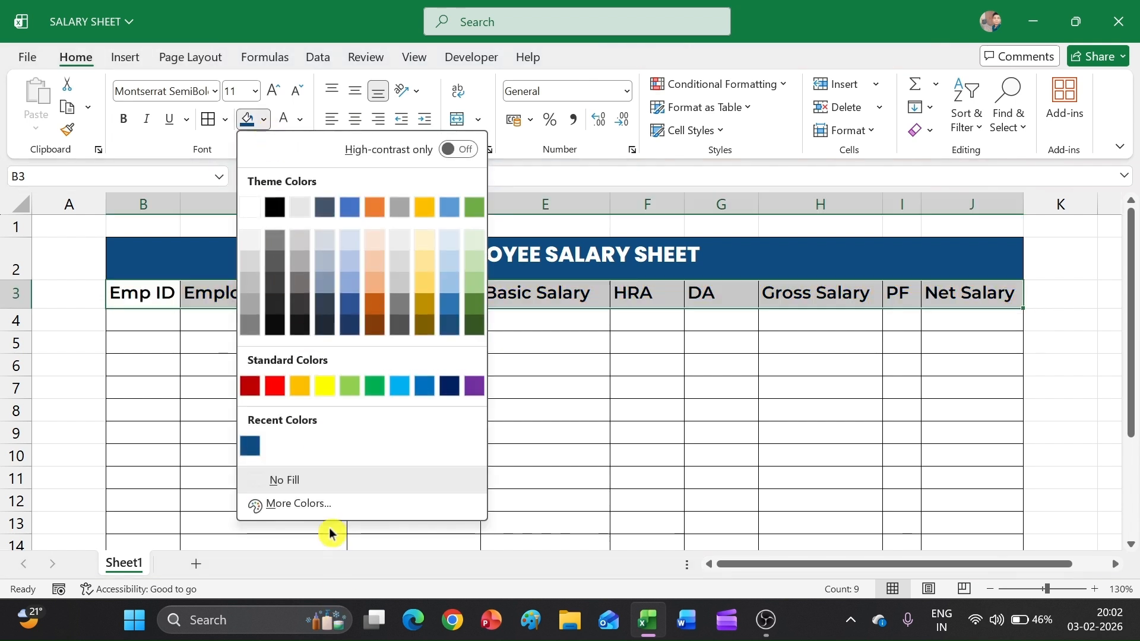
pyautogui.click(308, 503)
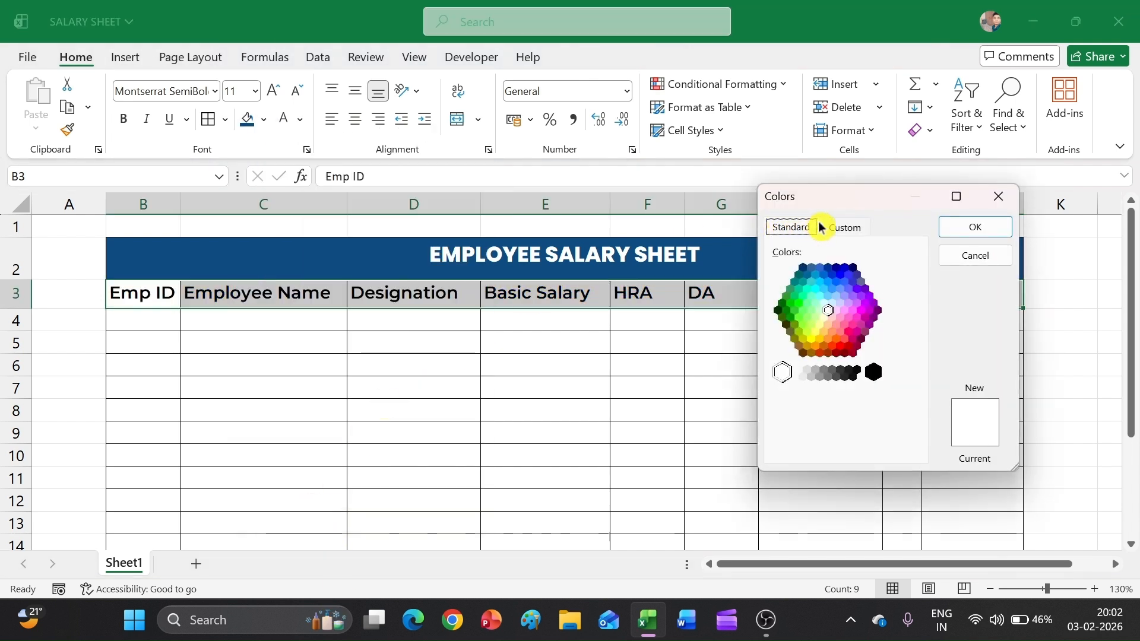
pyautogui.click(844, 228)
pyautogui.click(864, 451)
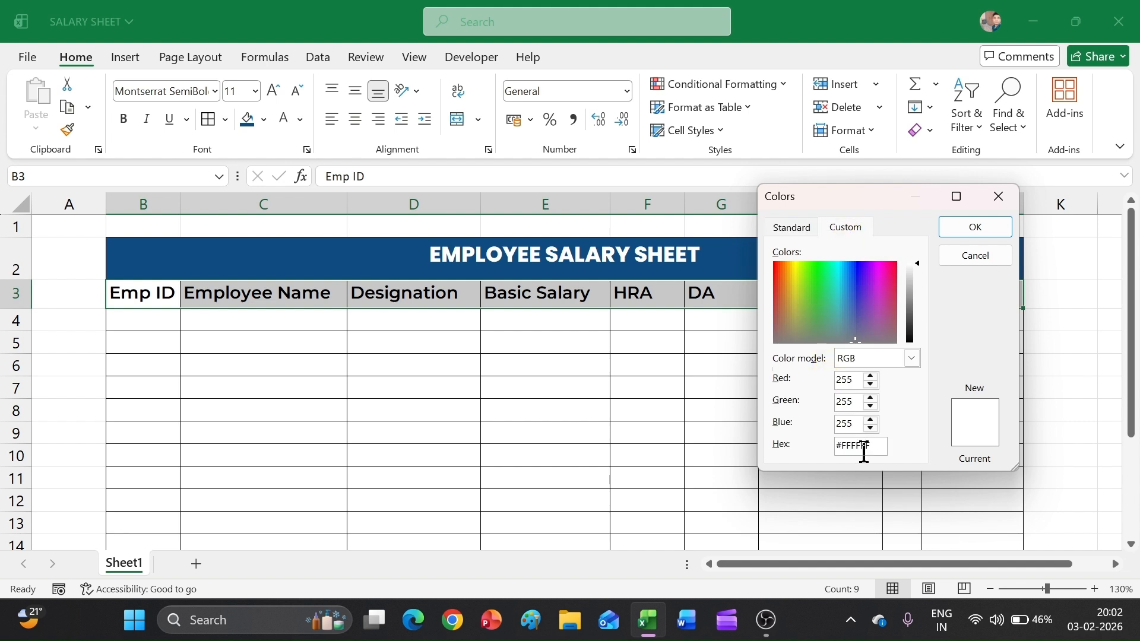
pyautogui.doubleClick(864, 452)
pyautogui.write('#1f5fa3')
pyautogui.click(842, 424)
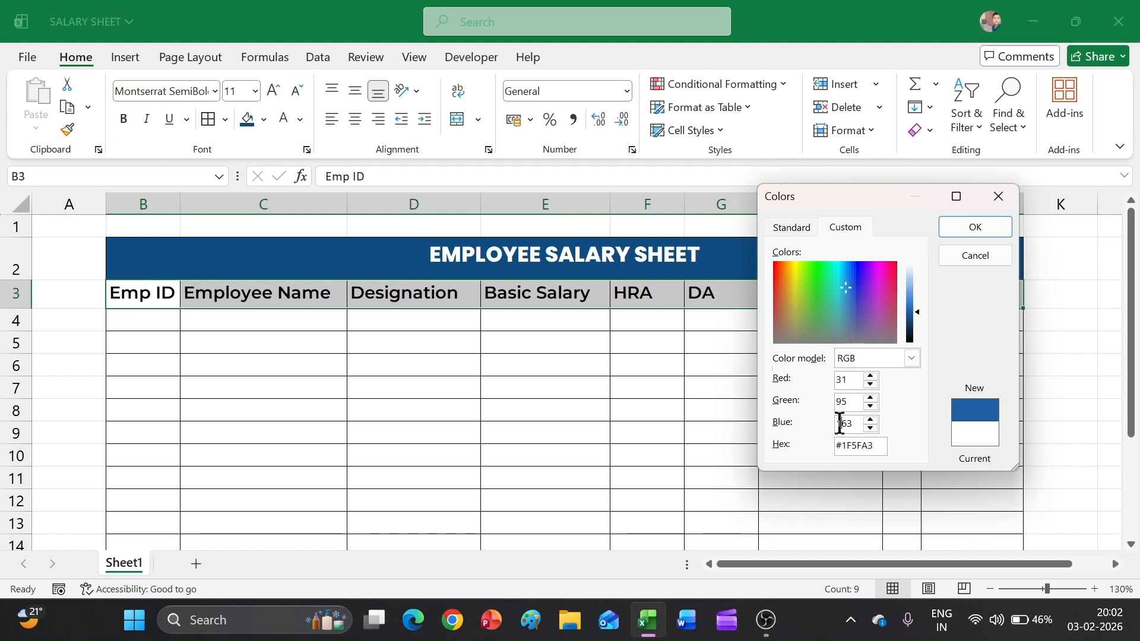
pyautogui.click(976, 226)
pyautogui.click(688, 410)
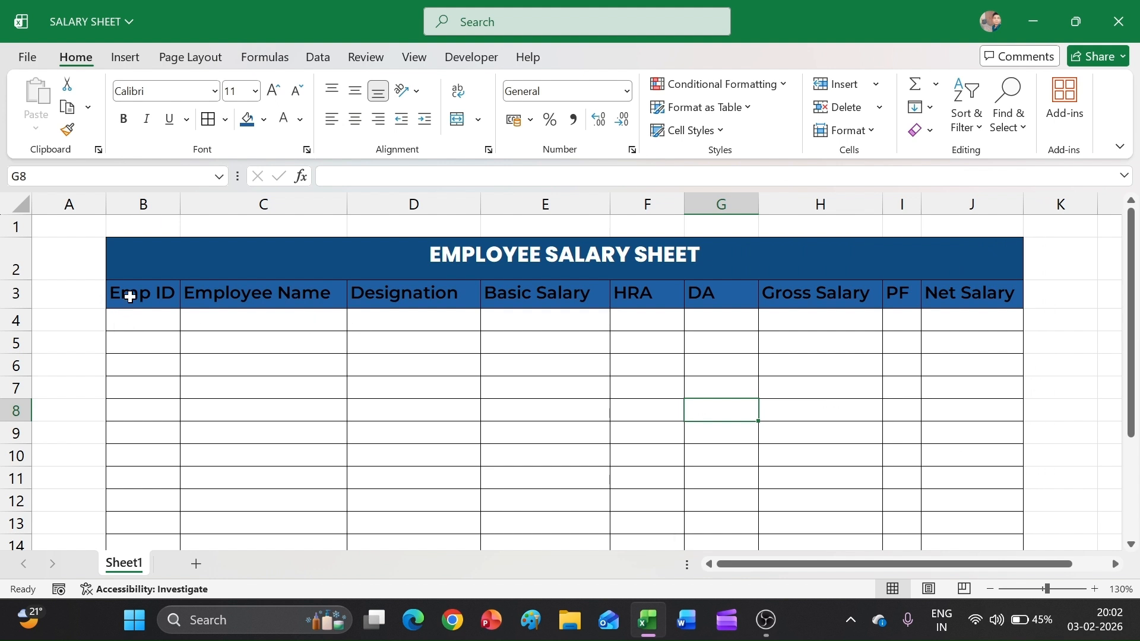
# Make the header text in B3:J3 white and center it horizontally and vertically.
pyautogui.moveTo(127, 295); pyautogui.dragTo(1010, 300)
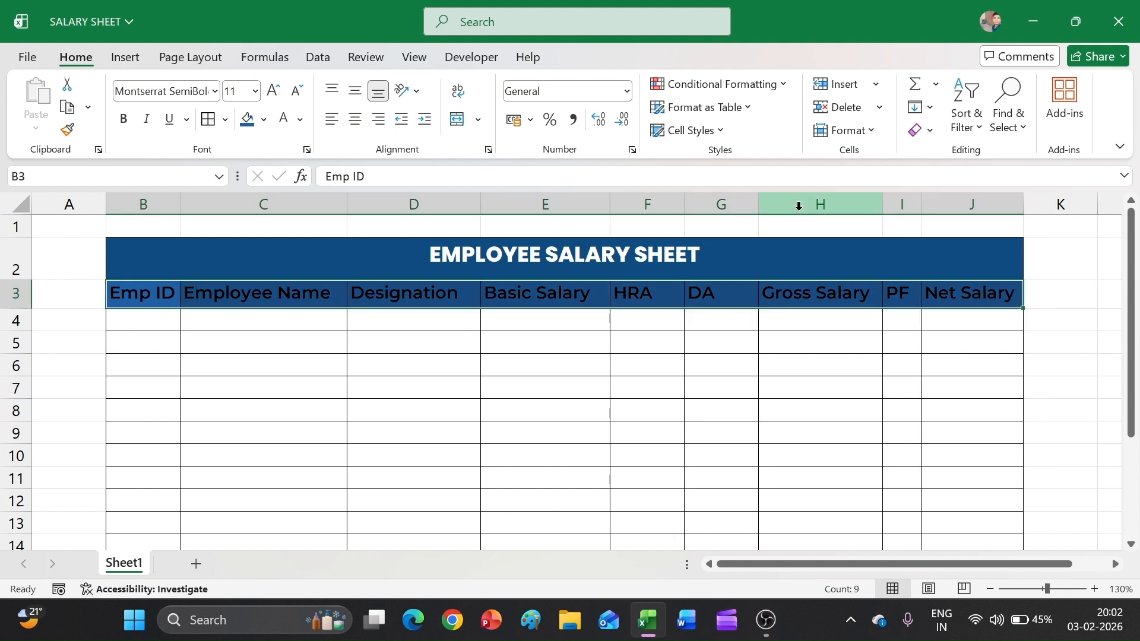
pyautogui.click(285, 121)
pyautogui.click(356, 124)
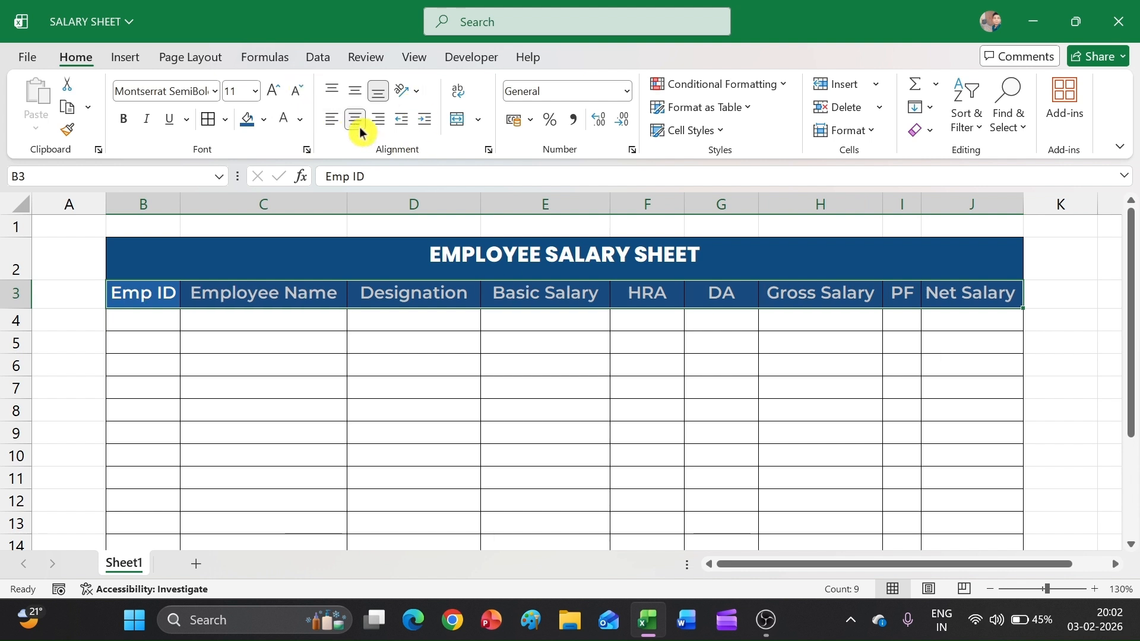
pyautogui.click(356, 92)
pyautogui.click(1082, 451)
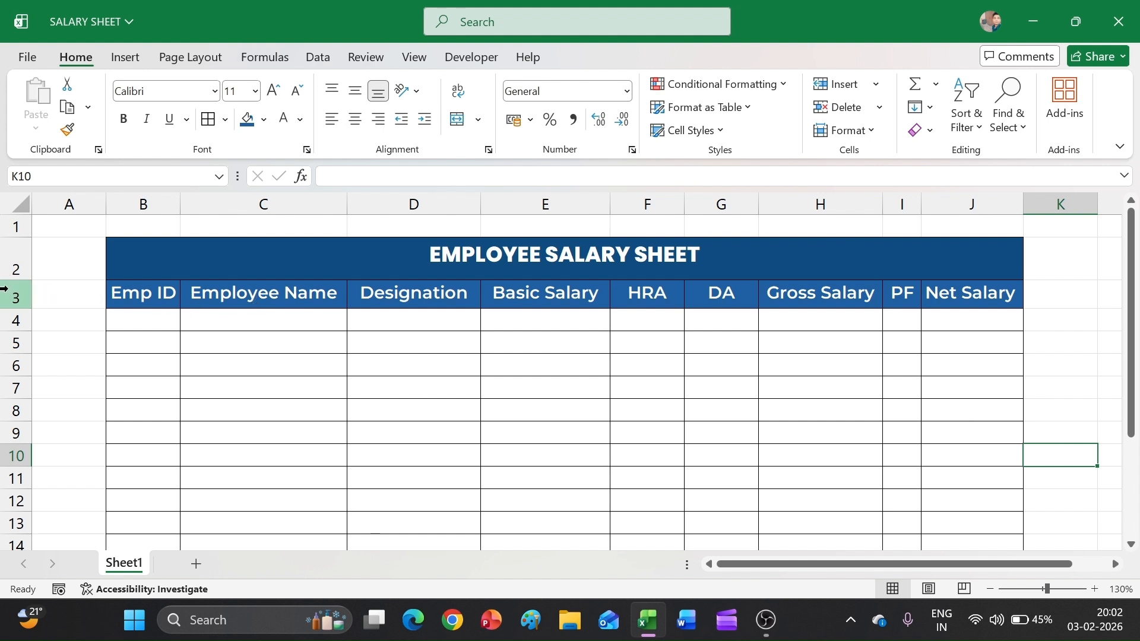
# Insert a blank row above the header row and give the new row 3 a white fill.
pyautogui.click(13, 294)
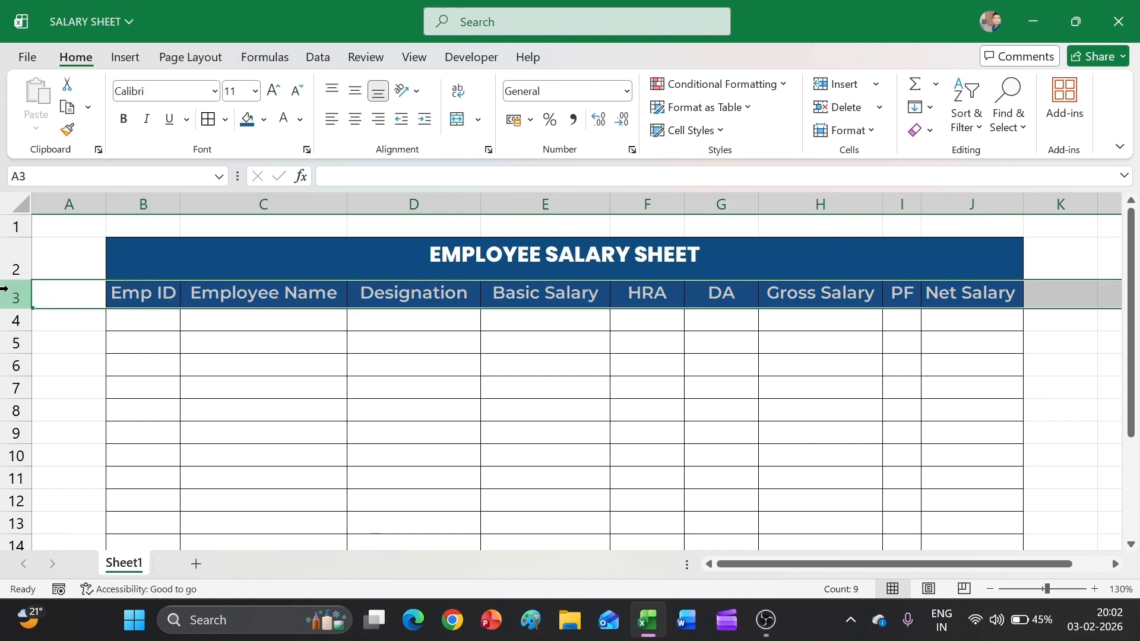
pyautogui.click(843, 89)
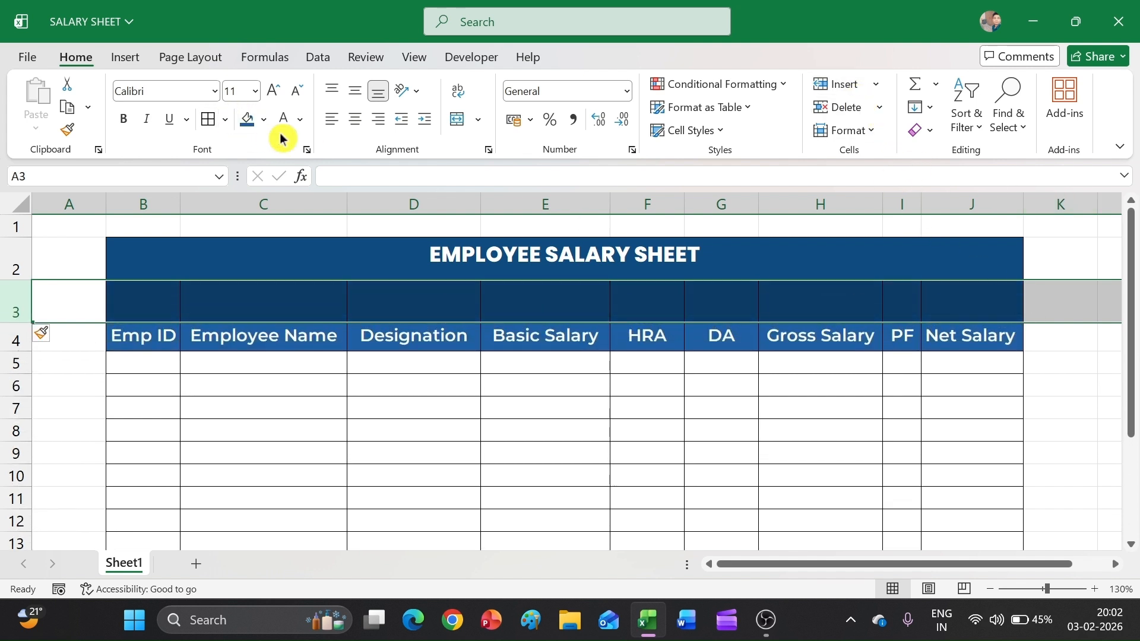
pyautogui.click(264, 120)
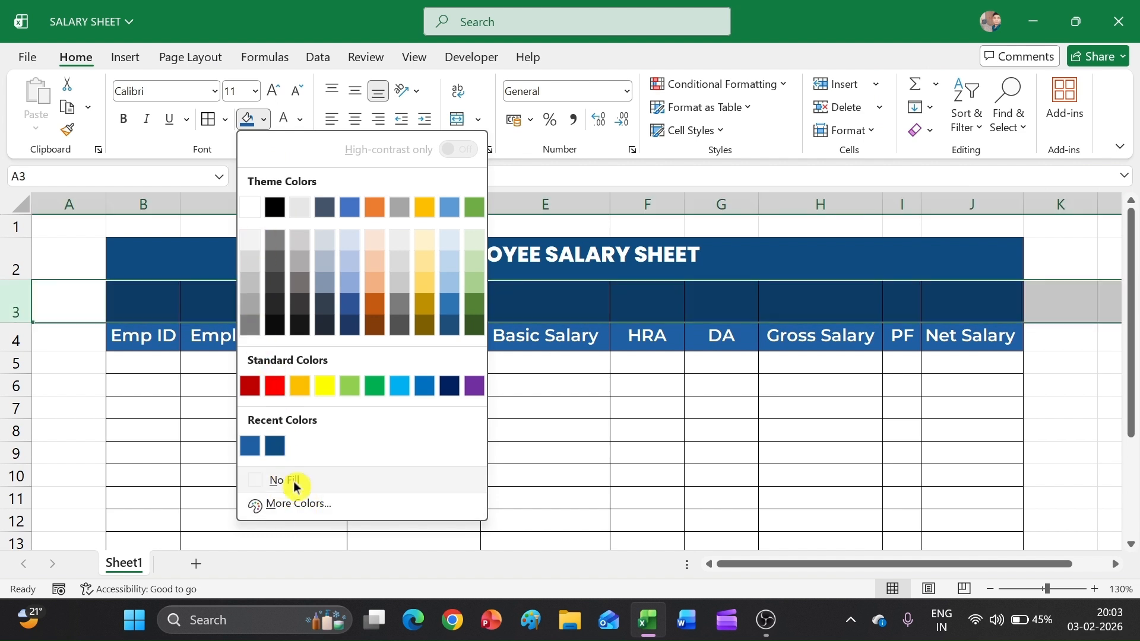
pyautogui.click(252, 237)
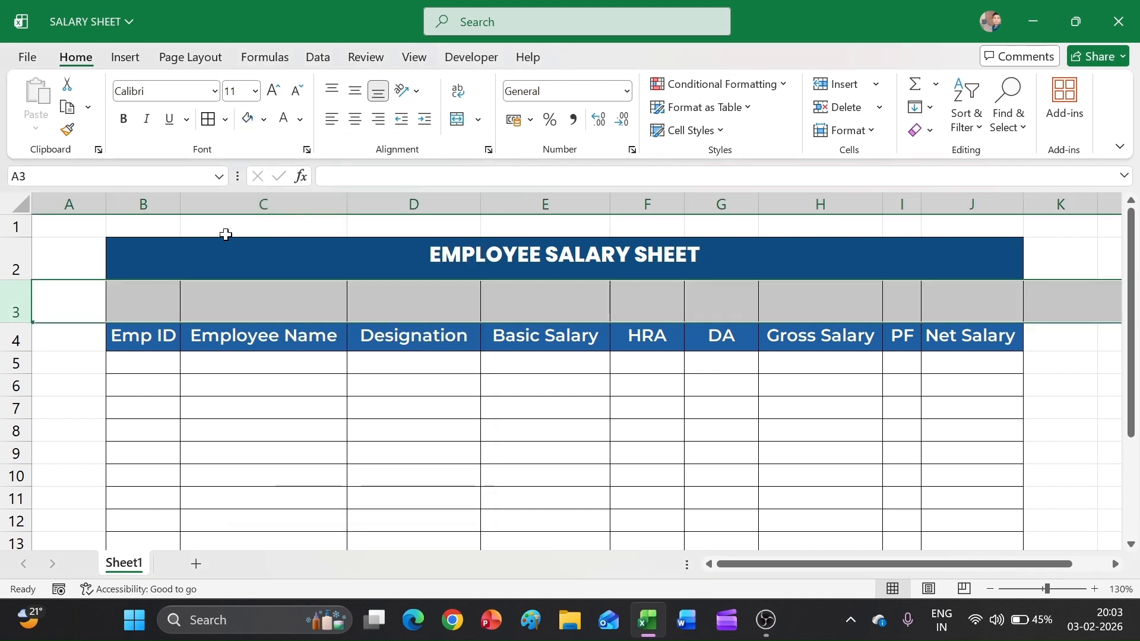
# Remove all borders from row 3 and reduce its height to a thin gap between the title and headers.
pyautogui.click(224, 124)
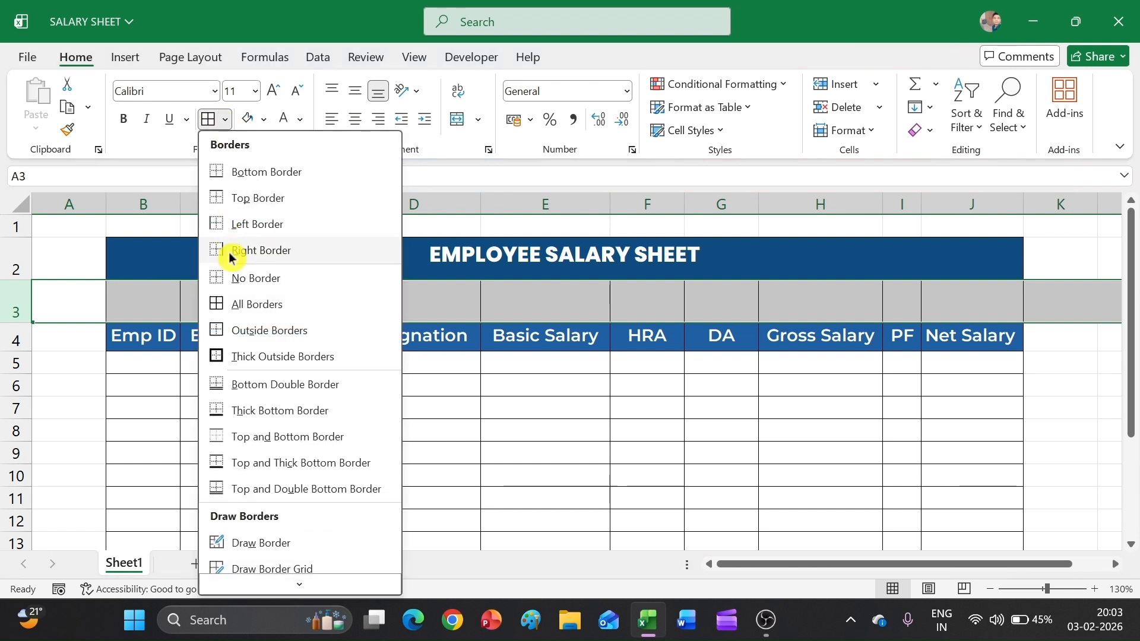
pyautogui.click(243, 279)
pyautogui.click(63, 332)
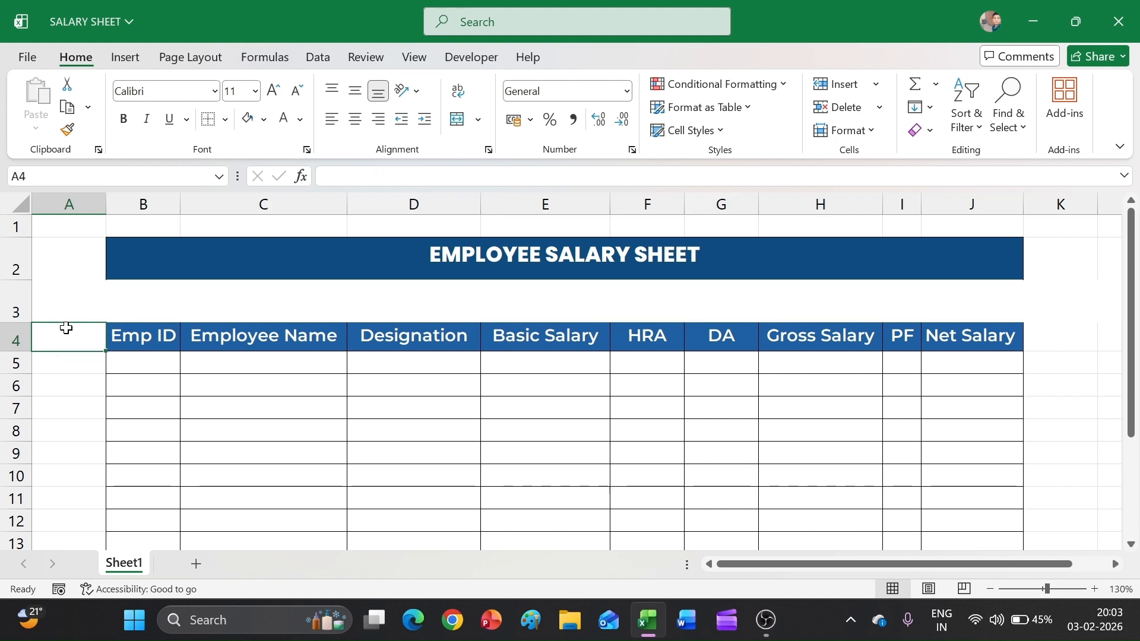
pyautogui.moveTo(29, 323); pyautogui.dragTo(28, 291)
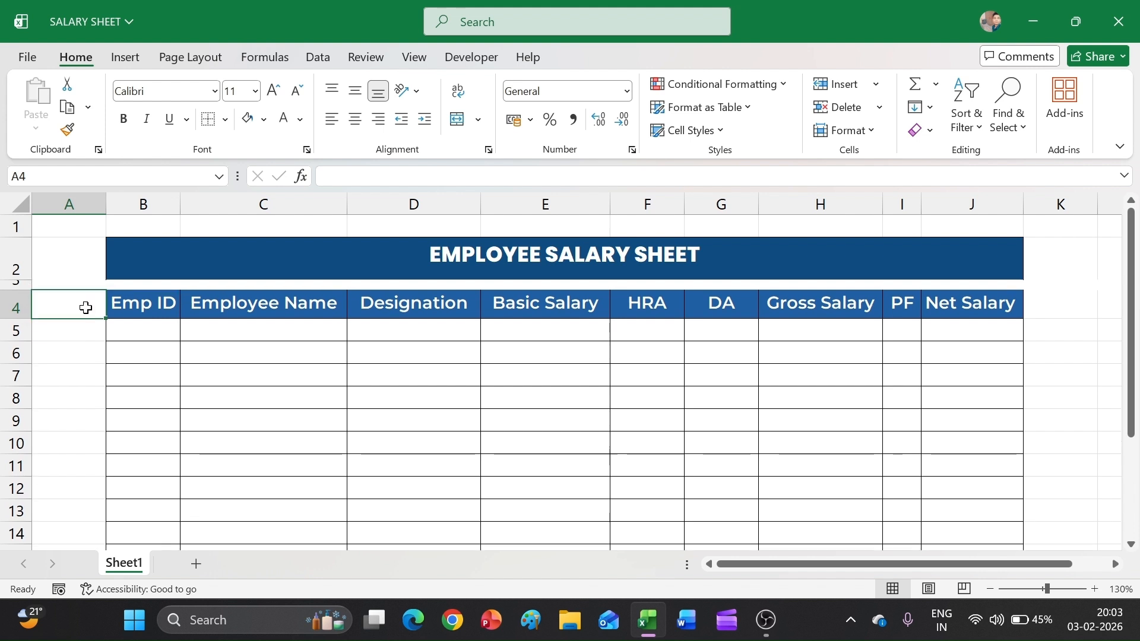
pyautogui.click(1062, 429)
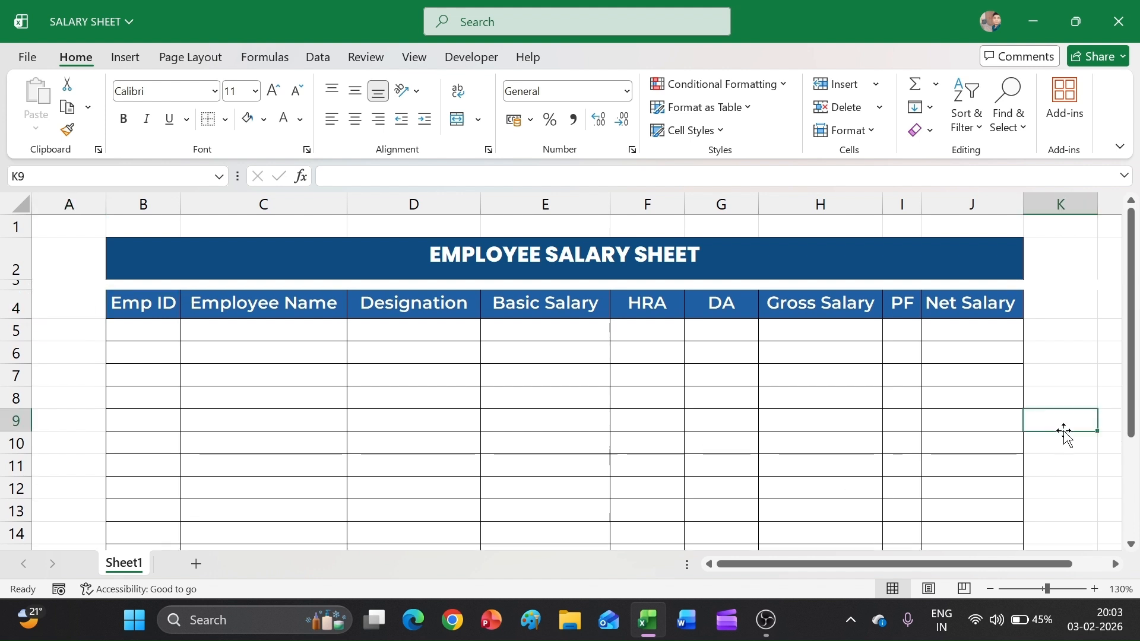
# Check how the salary sheet fits on the printed page and return to the worksheet.
pyautogui.hotkey('ctrl', 'p')
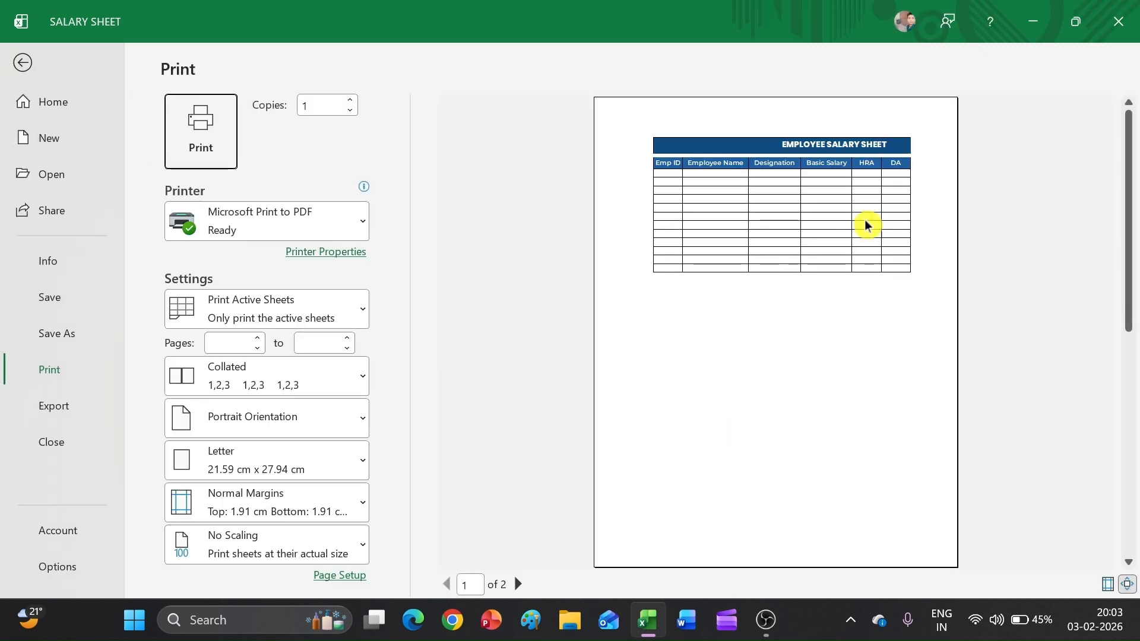
pyautogui.click(22, 63)
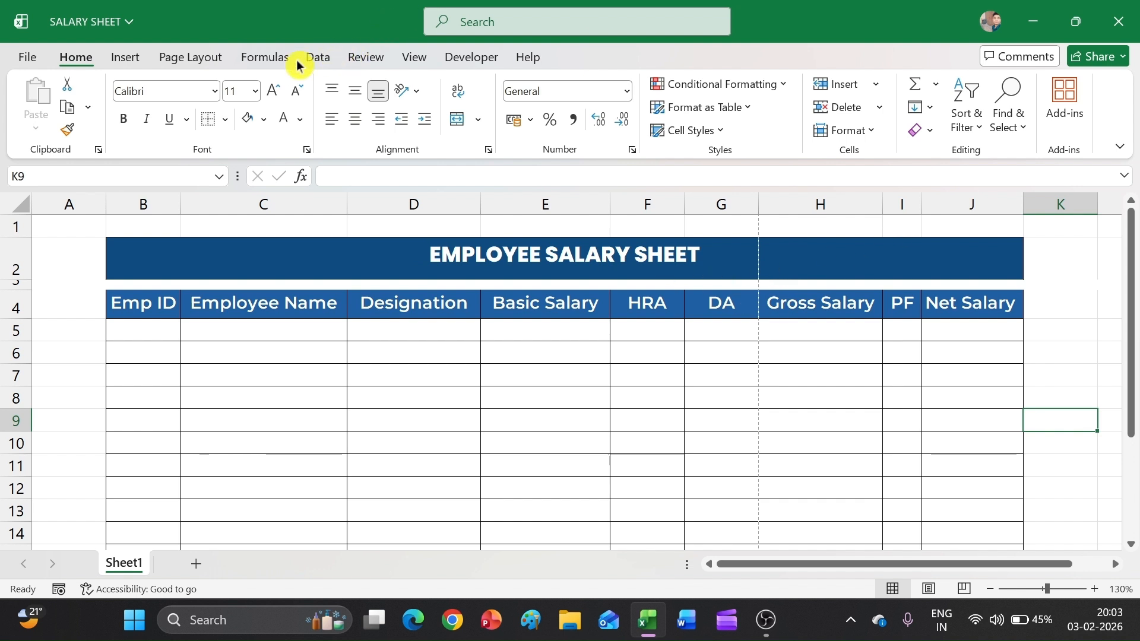
pyautogui.scroll(-3, 741, 491)
pyautogui.scroll(3, 742, 488)
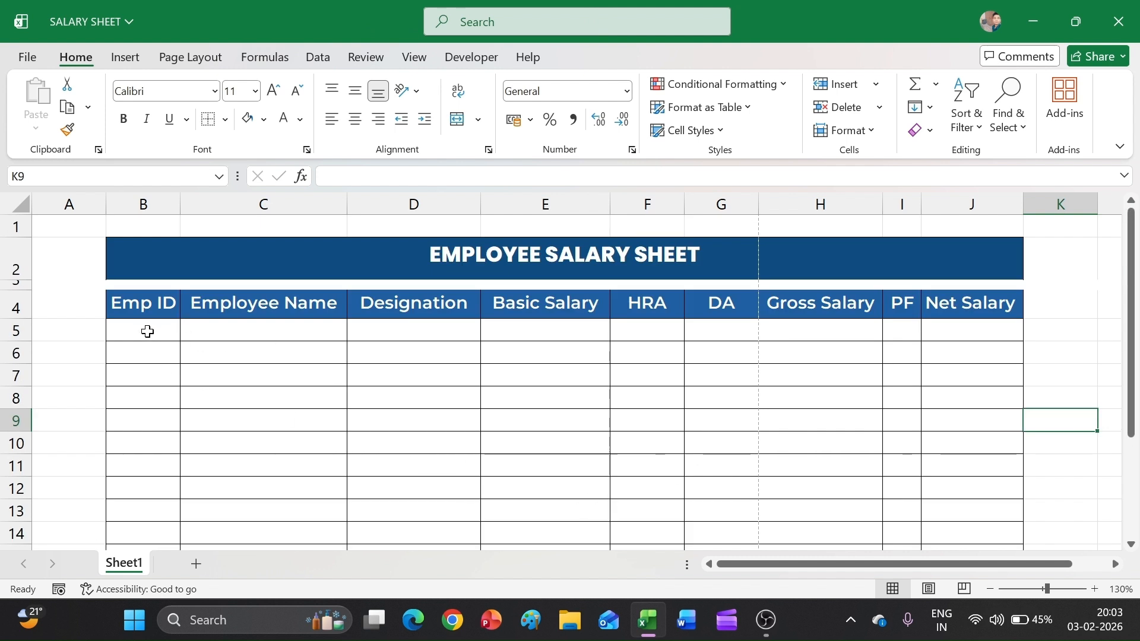
# Number the Emp ID column consecutively from 1001 in B5 to 1012 in B16 by extending the series from B5:B6.
pyautogui.click(155, 331)
pyautogui.write('1001')
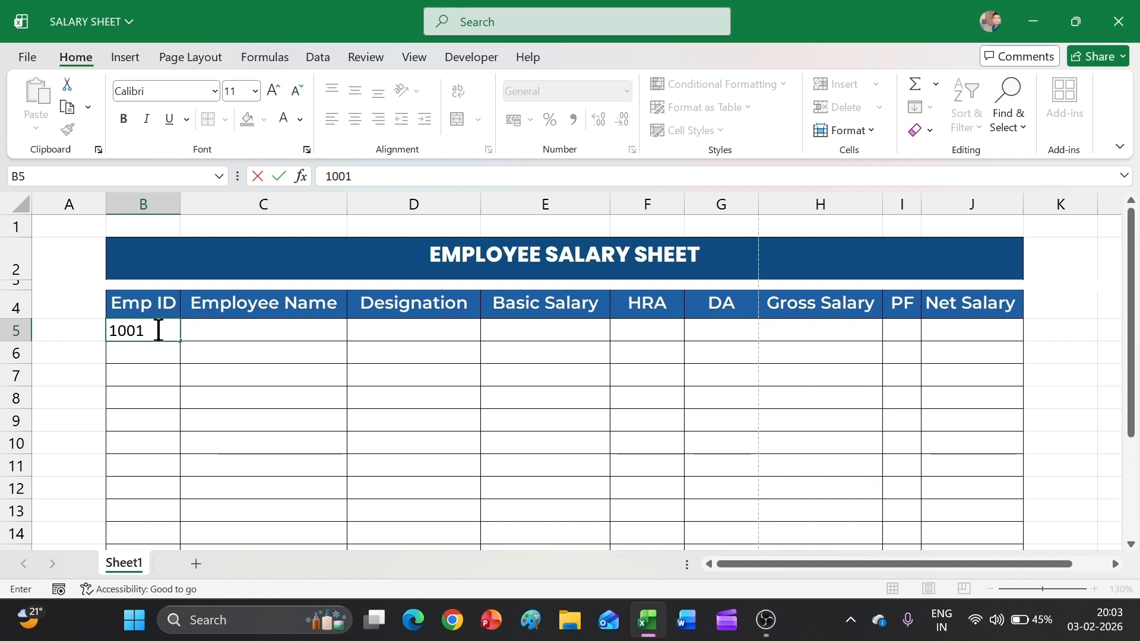
pyautogui.press('Return')
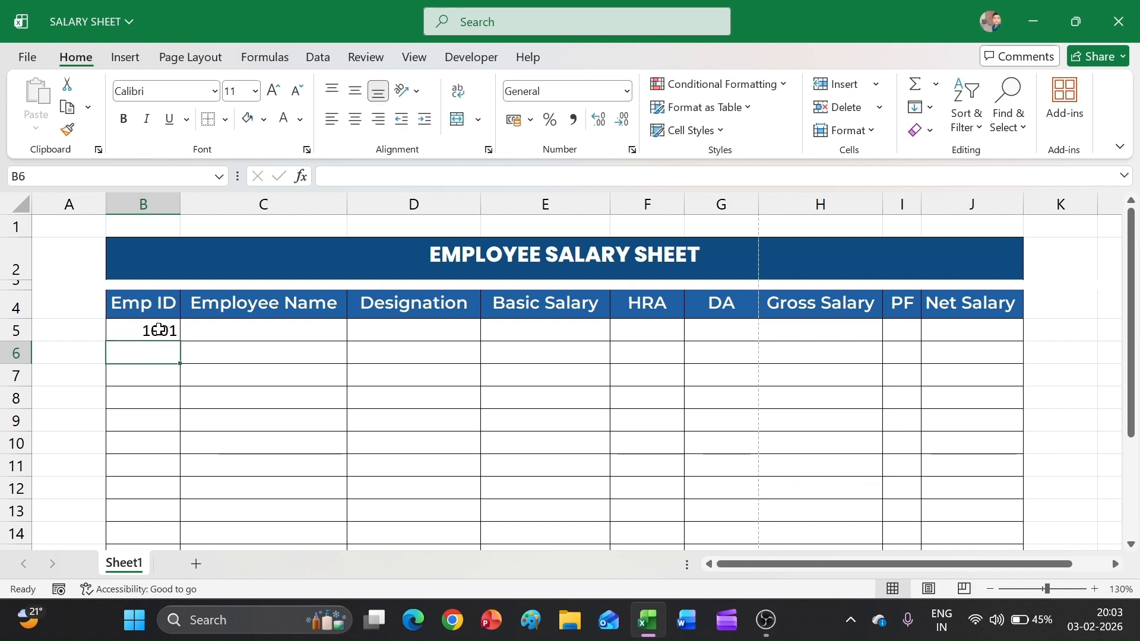
pyautogui.write('1002')
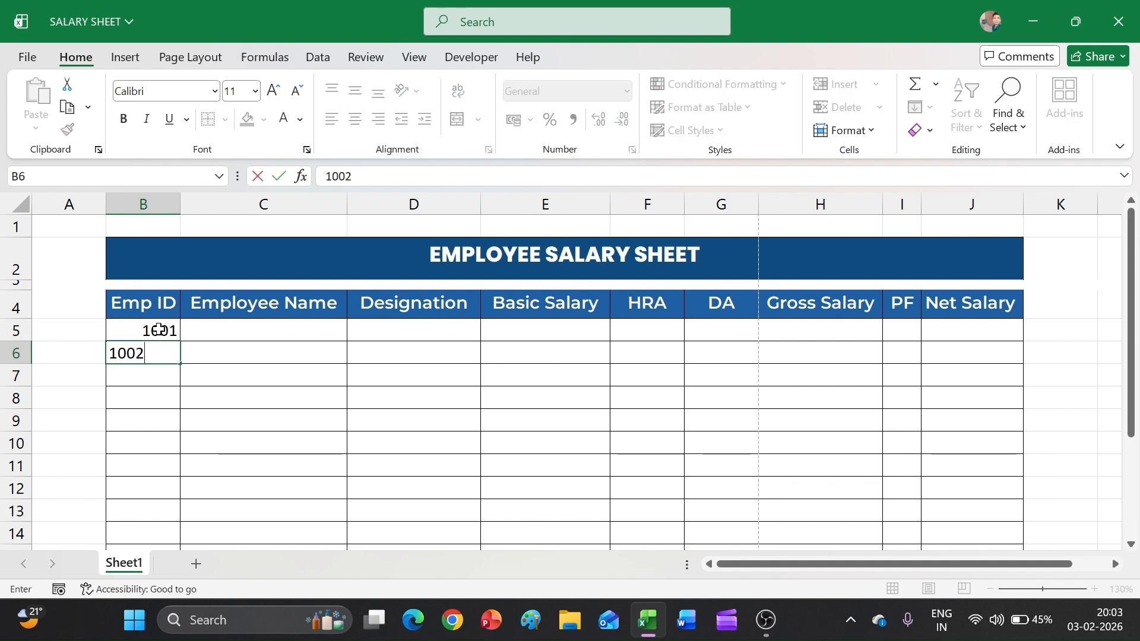
pyautogui.press('Return')
pyautogui.moveTo(158, 329); pyautogui.dragTo(159, 352)
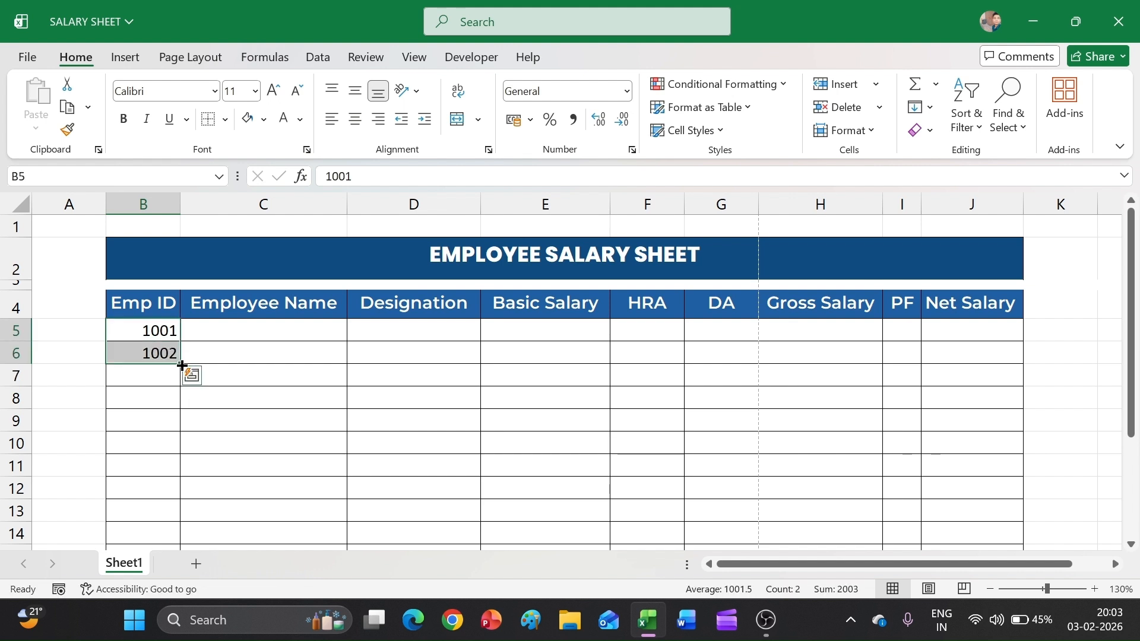
pyautogui.moveTo(182, 366); pyautogui.dragTo(175, 517)
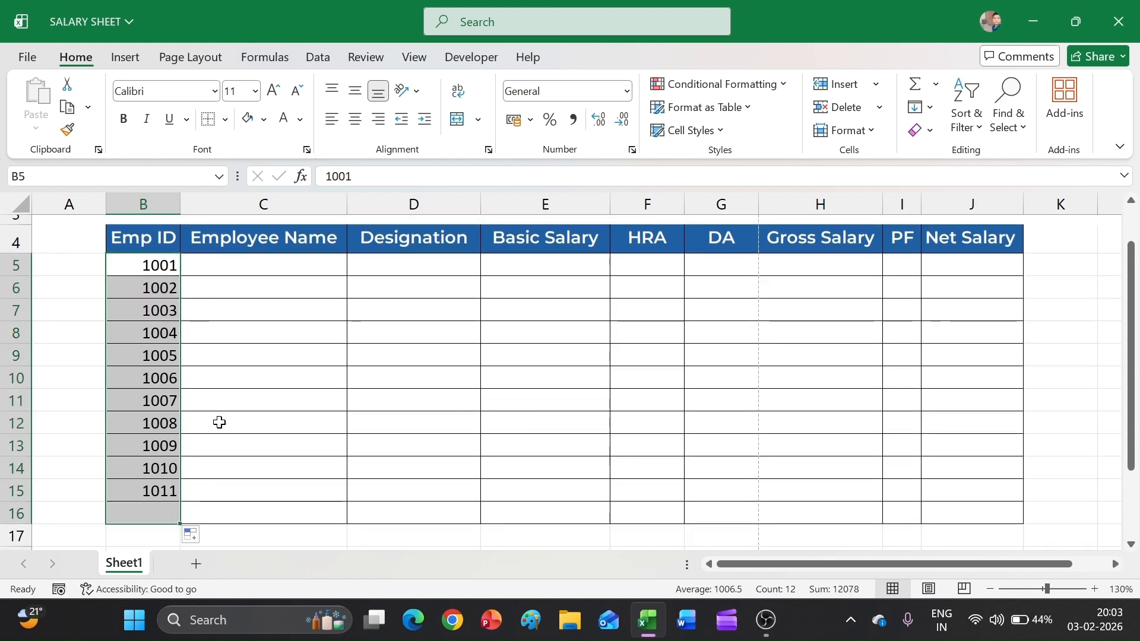
pyautogui.scroll(-2, 220, 421)
# Enter the full names of the first three employees in C5:C7 of the Employee Name column.
pyautogui.scroll(3, 229, 415)
pyautogui.click(244, 326)
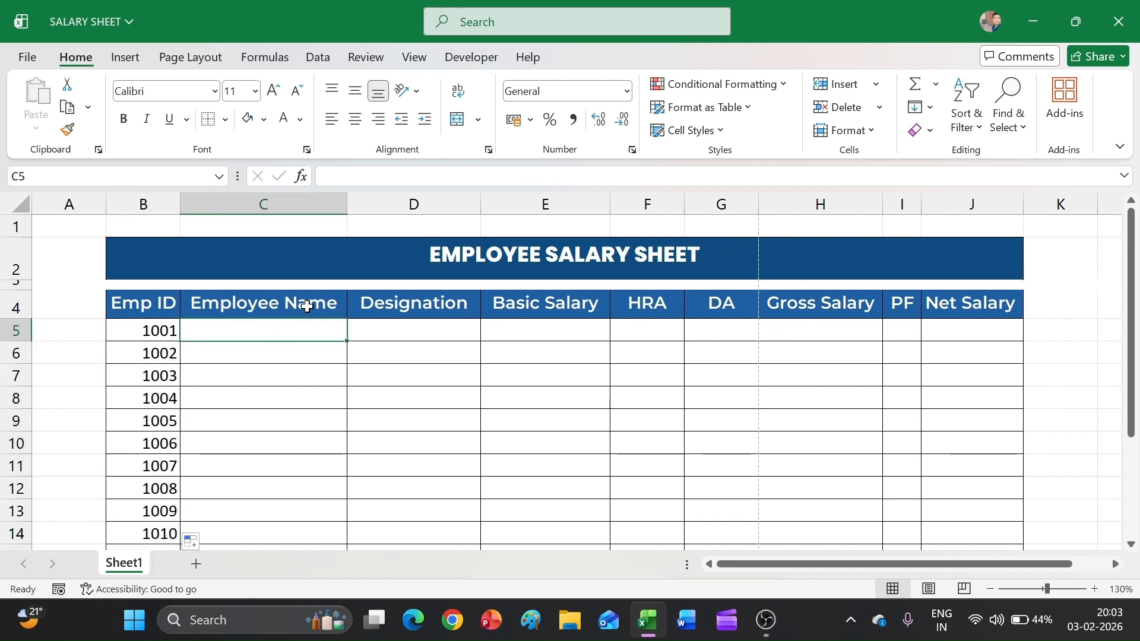
pyautogui.write('R')
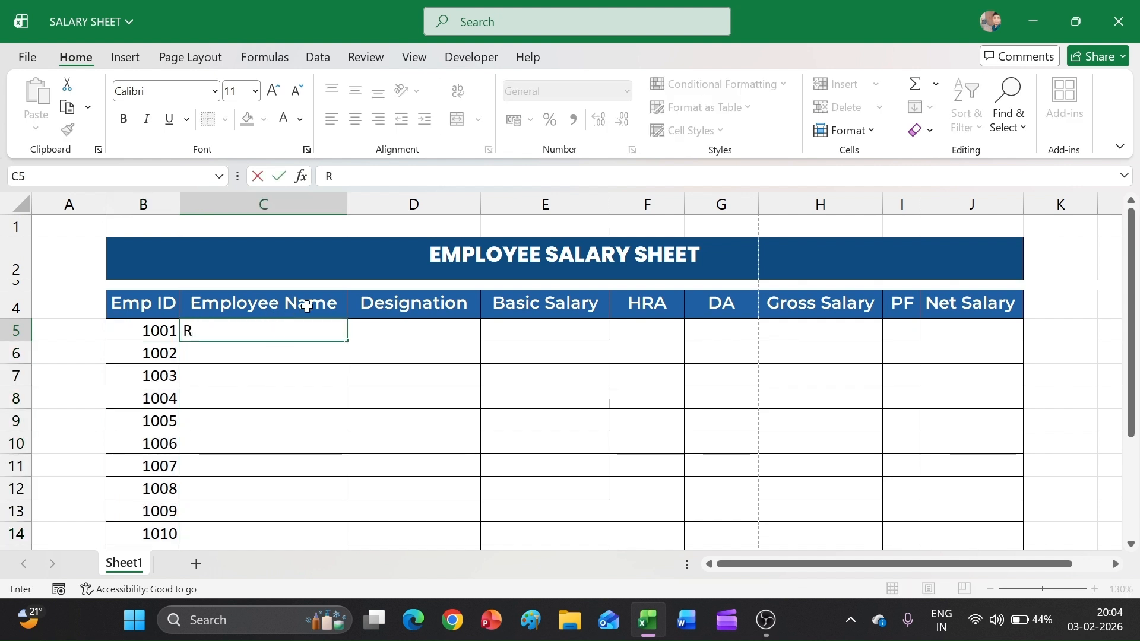
pyautogui.write('ahu')
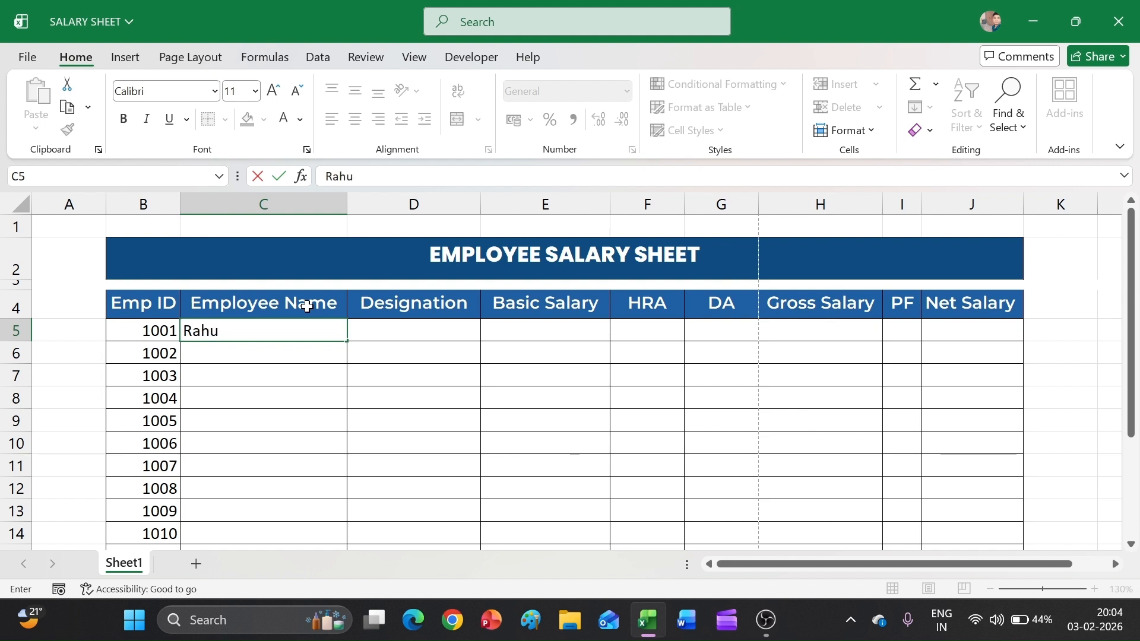
pyautogui.write('l Singh')
pyautogui.press('Return')
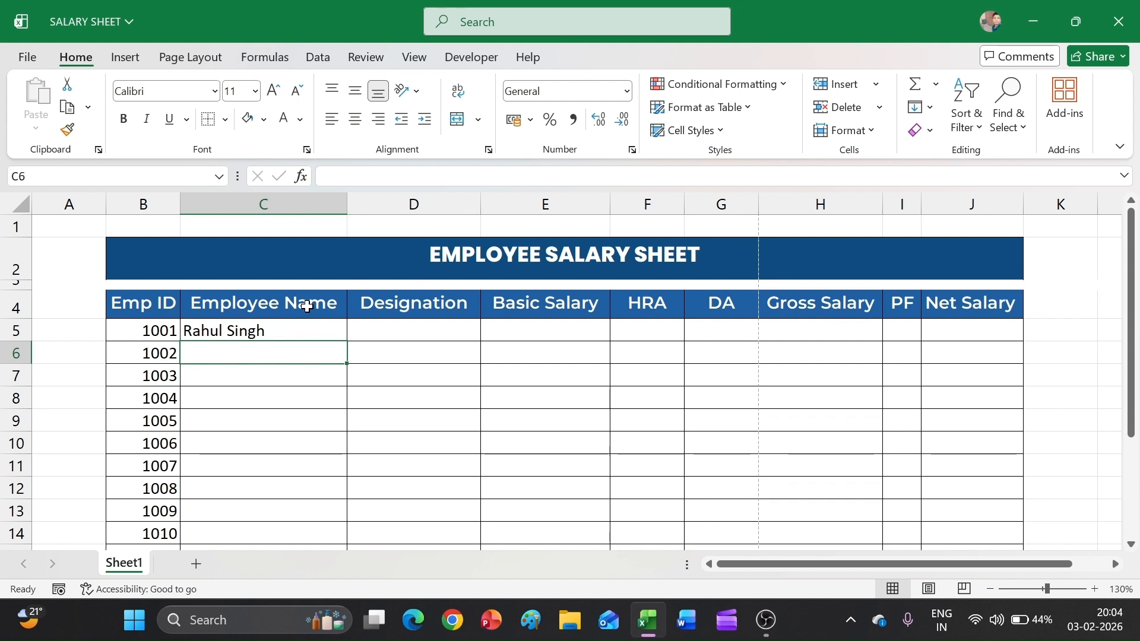
pyautogui.write('Sa')
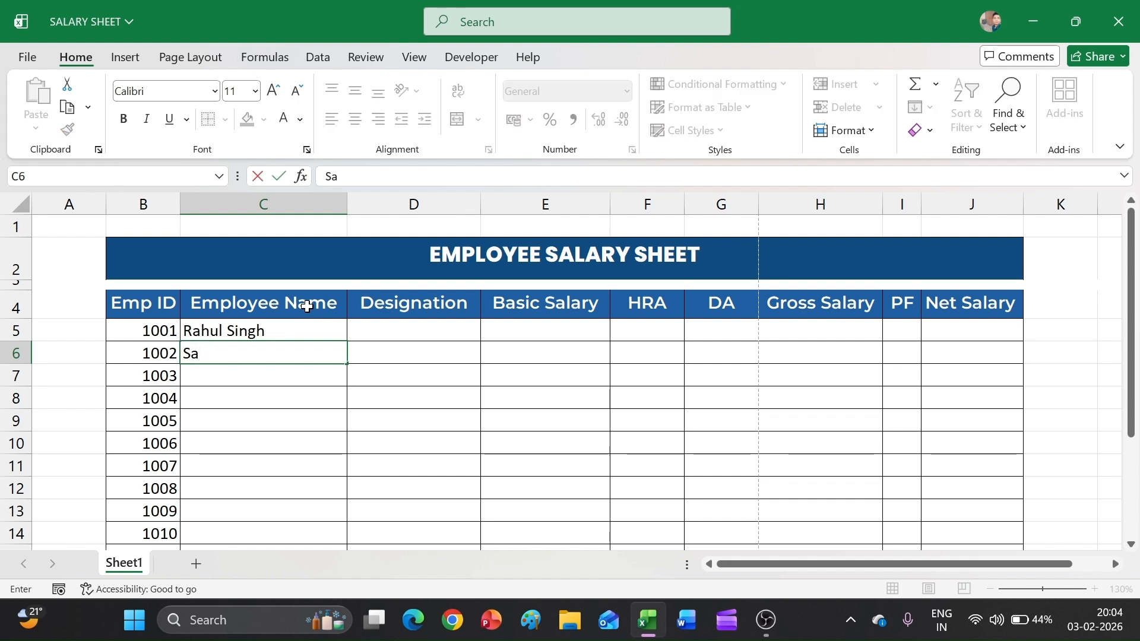
pyautogui.write('njay Kumar')
pyautogui.press('Return')
pyautogui.write('Ra')
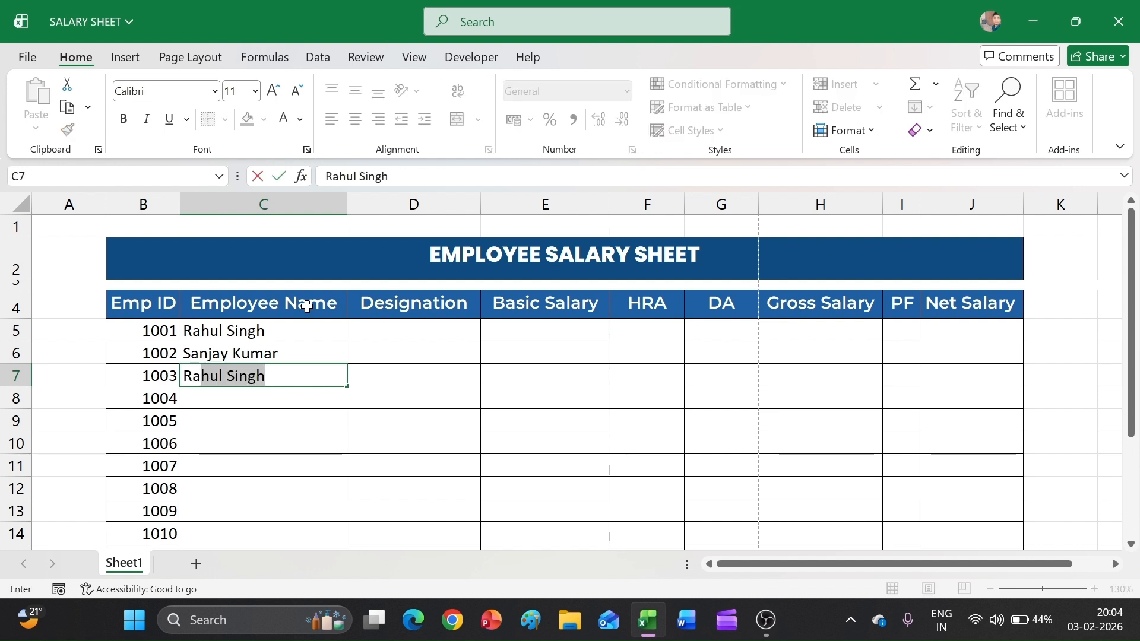
pyautogui.write('vita Khann')
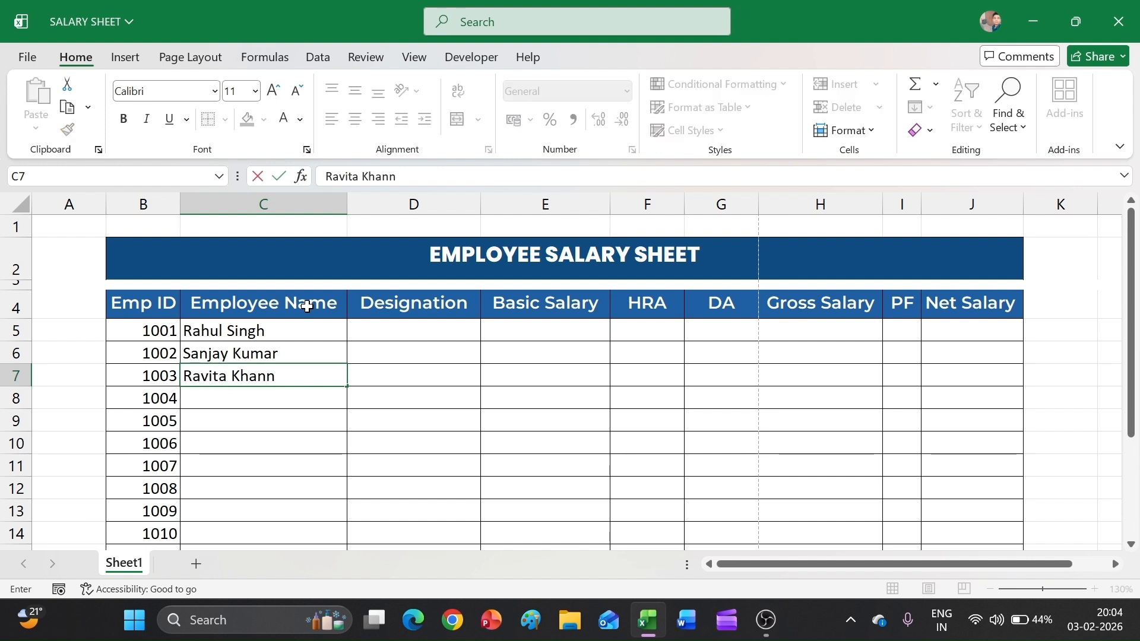
pyautogui.write('a')
pyautogui.press('Return')
# Enter the names of the next three employees in C8:C10, giving only a first name in C10.
pyautogui.write('M')
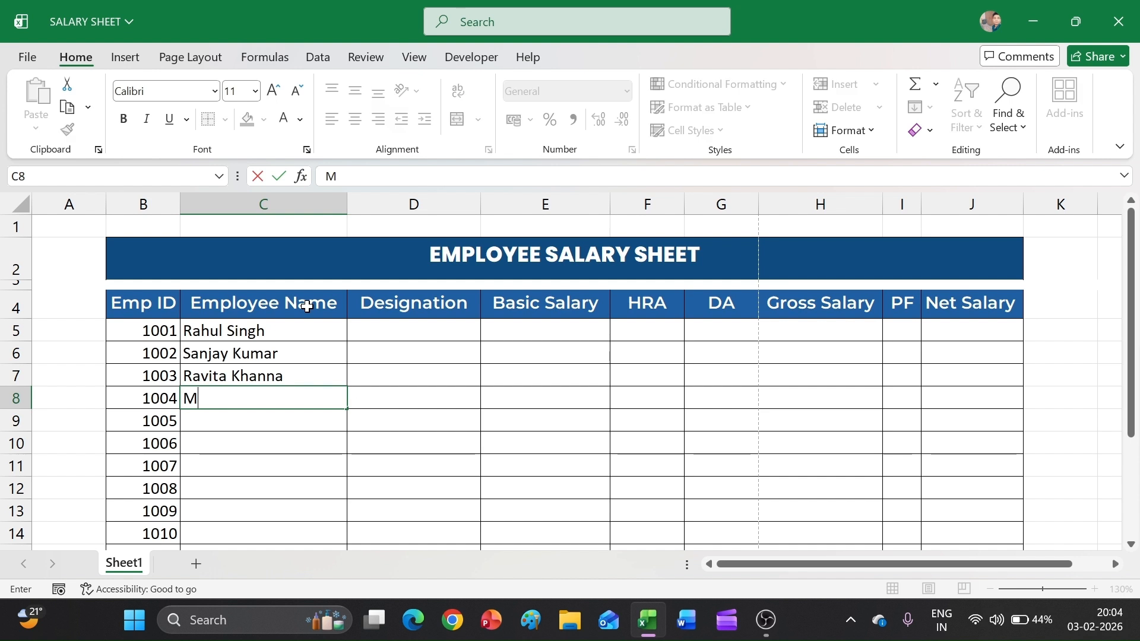
pyautogui.write('anjay Kapoor')
pyautogui.press('Return')
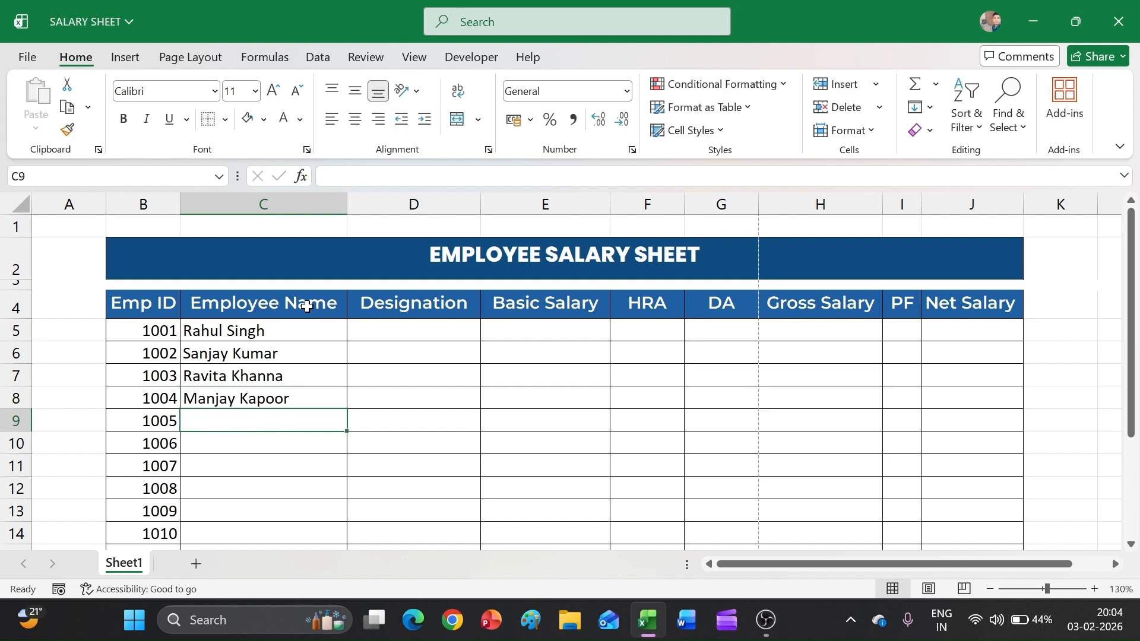
pyautogui.write('Sandhya ')
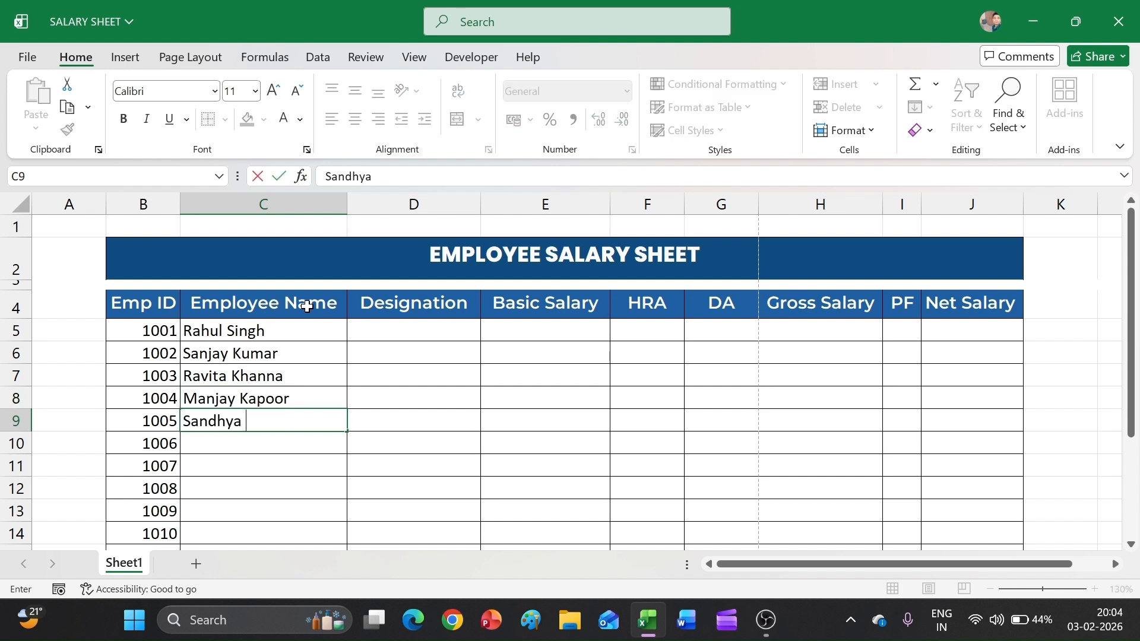
pyautogui.write('Jasswal')
pyautogui.press('Return')
pyautogui.write('Ra')
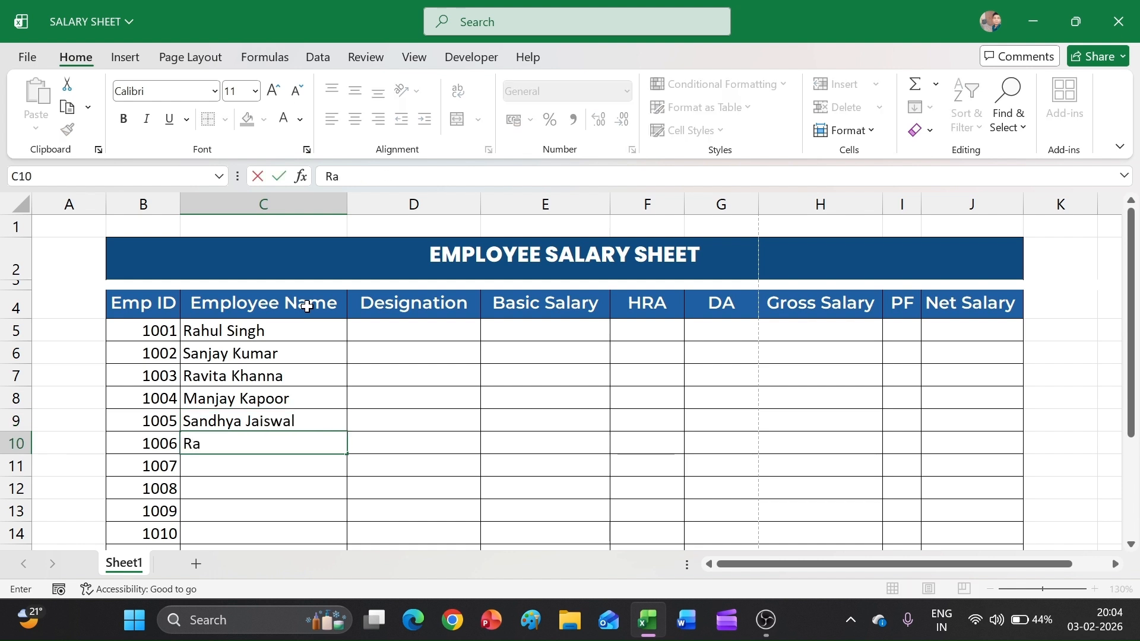
pyautogui.write('gfhv')
pyautogui.press('Return')
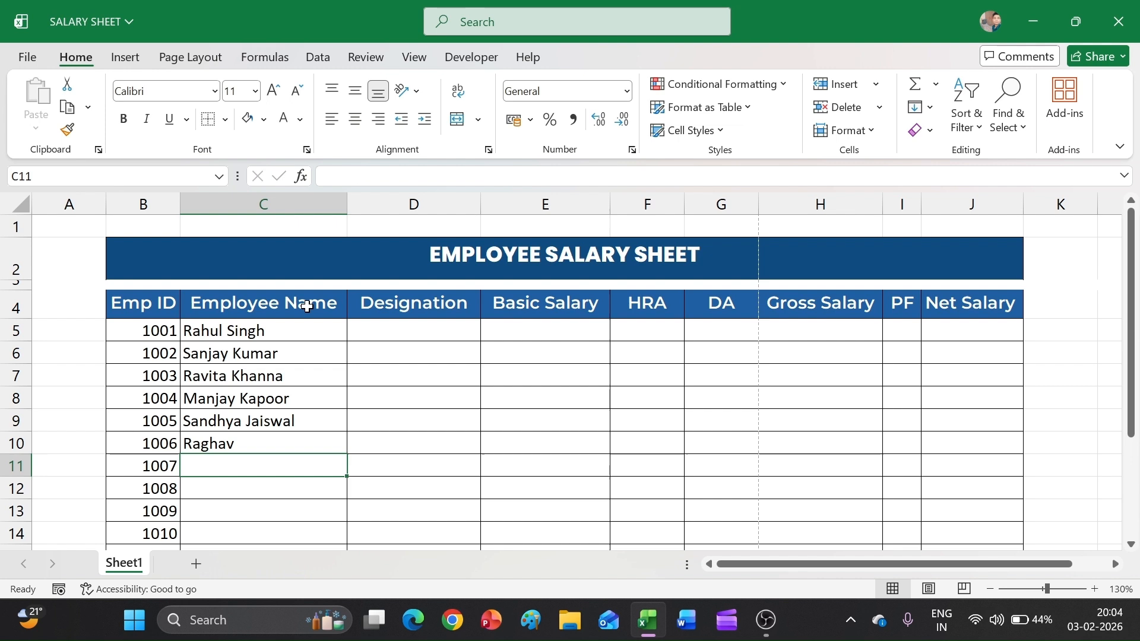
# Enter the full names of three more employees in C11:C13 of the Employee Name column.
pyautogui.write('Rajesh ')
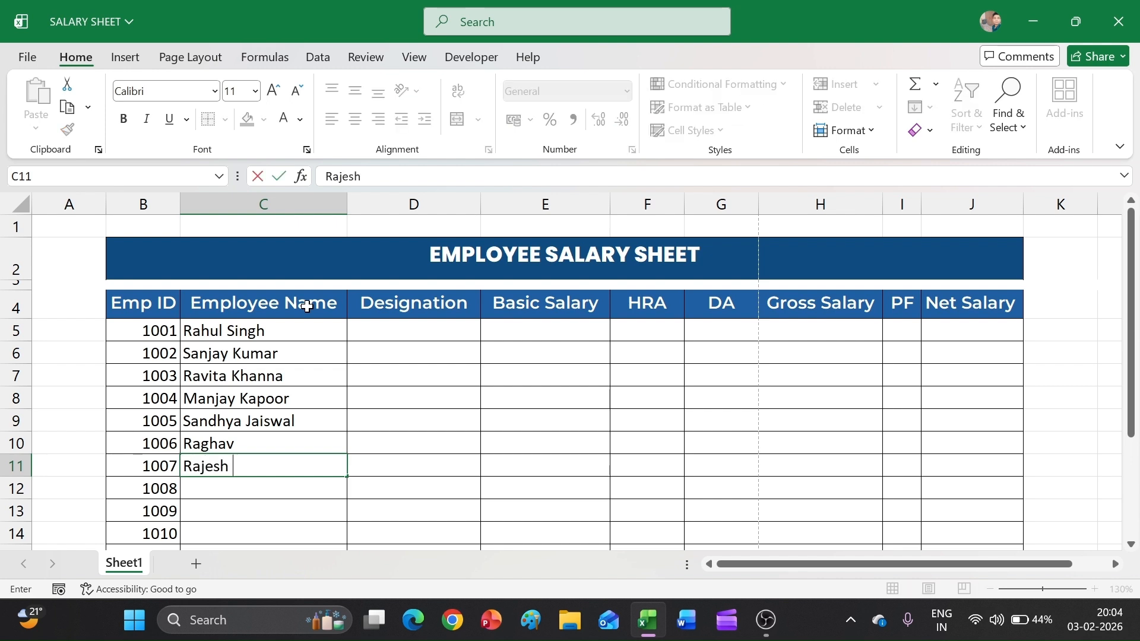
pyautogui.write('Sah')
pyautogui.press('Return')
pyautogui.write('Ar')
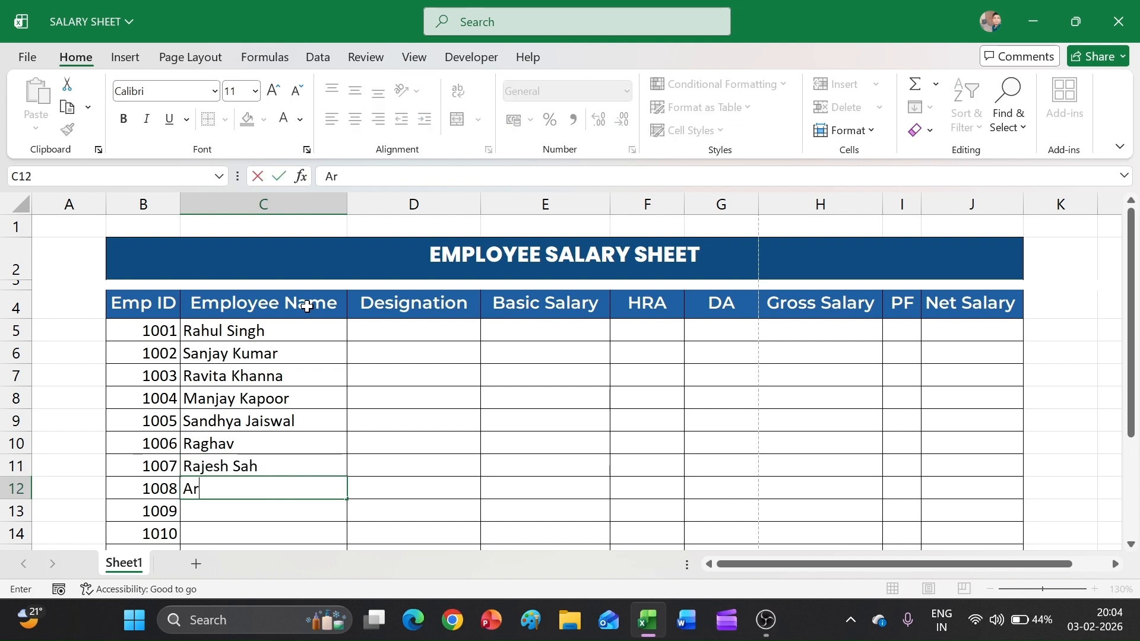
pyautogui.write('jun Sahu')
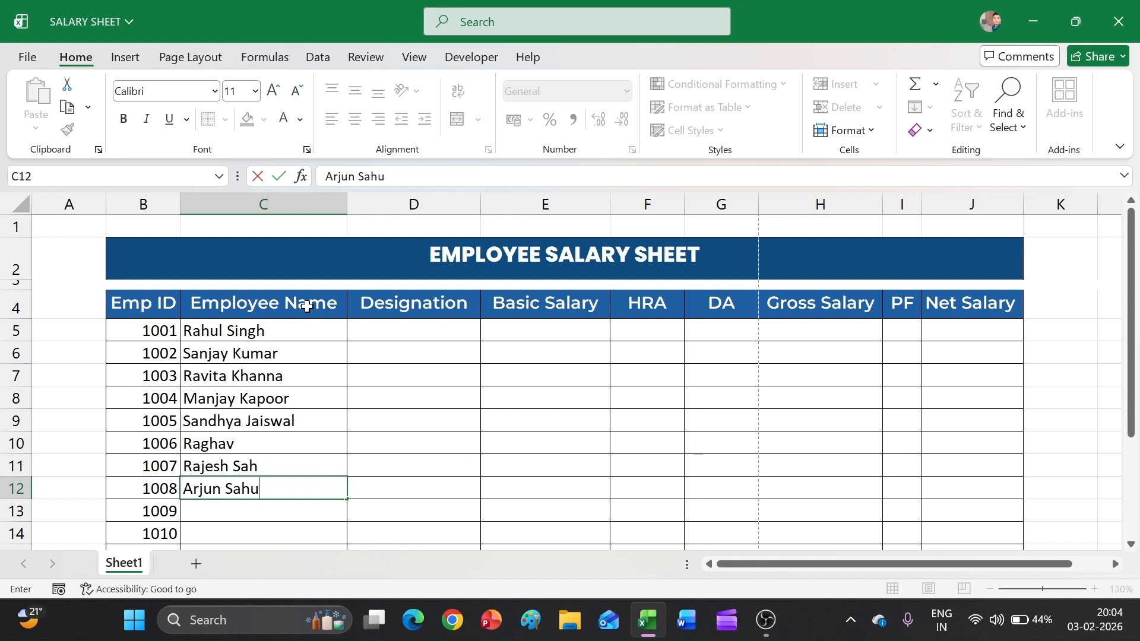
pyautogui.press('Return')
pyautogui.scroll(-2, 389, 270)
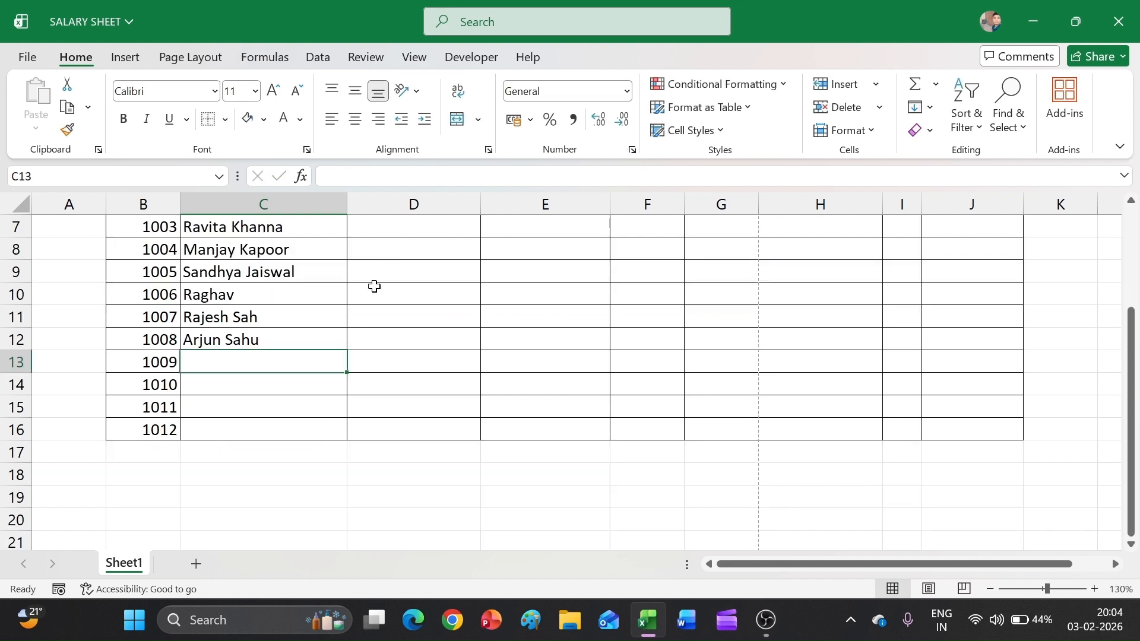
pyautogui.write('Amit')
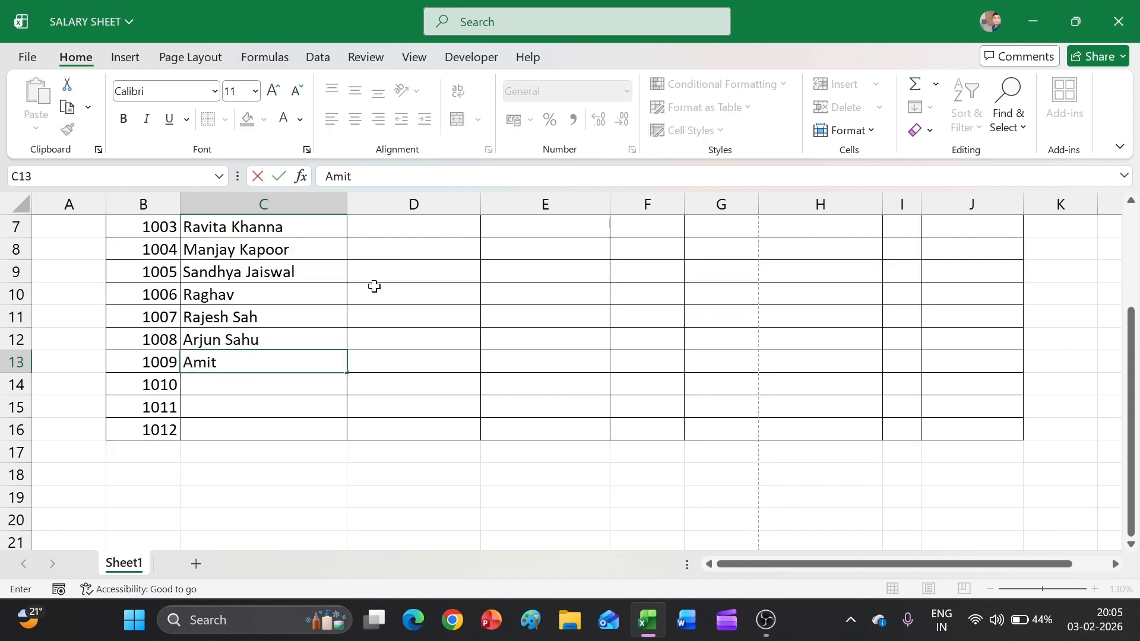
pyautogui.write(' Prasad')
pyautogui.press('Return')
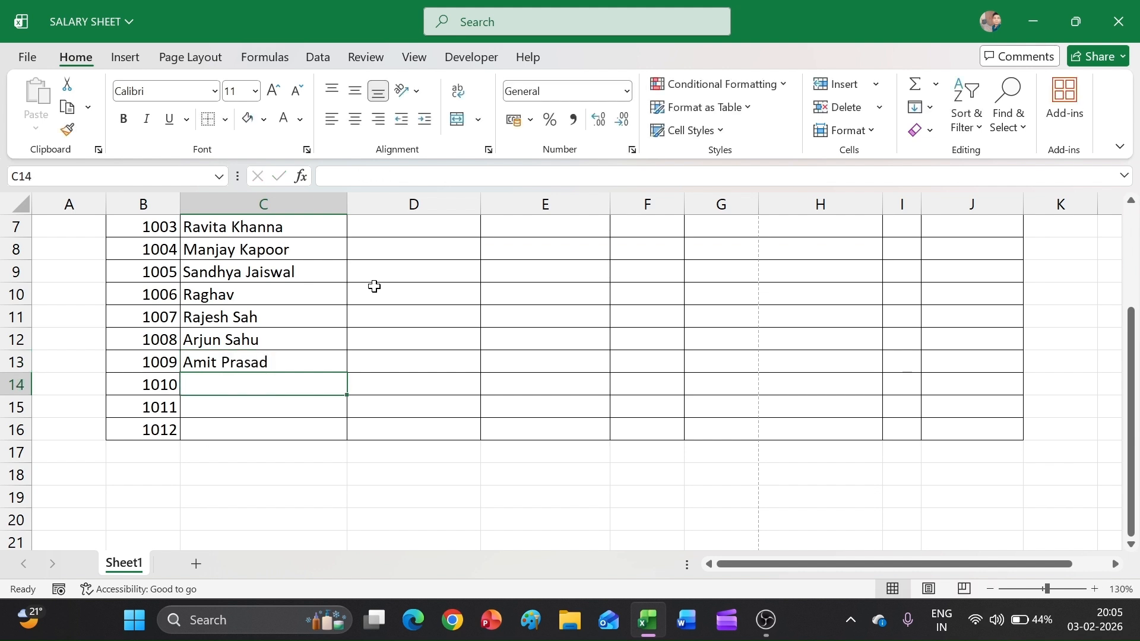
# Complete the Employee Name column with the full names of the last three employees in C14:C16.
pyautogui.write('Ankita De')
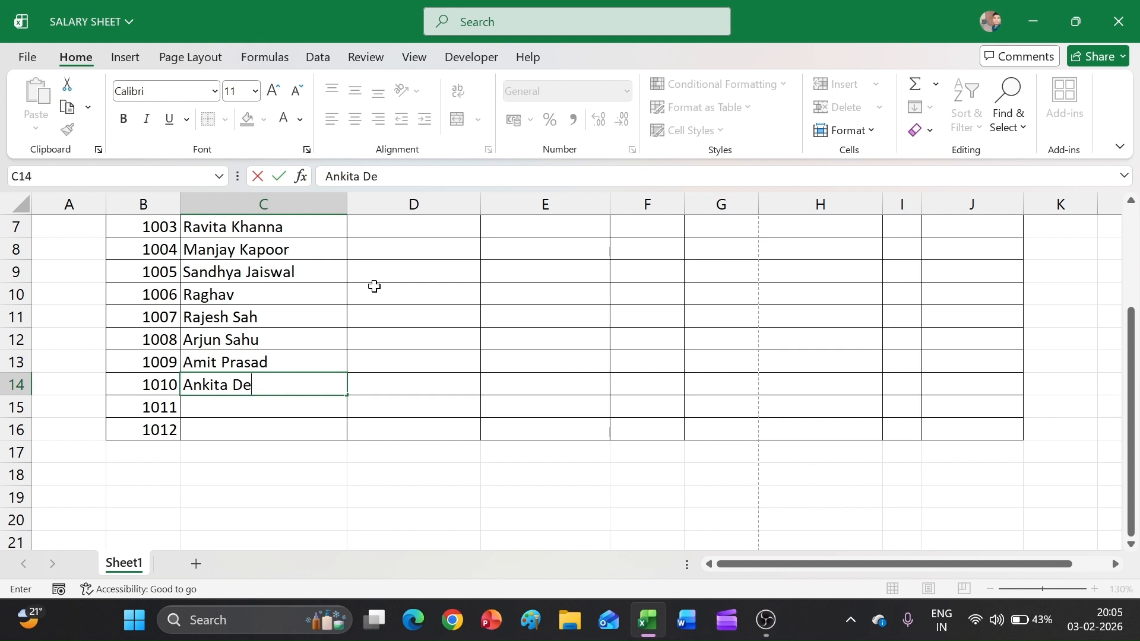
pyautogui.write('vi')
pyautogui.press('Return')
pyautogui.write('D')
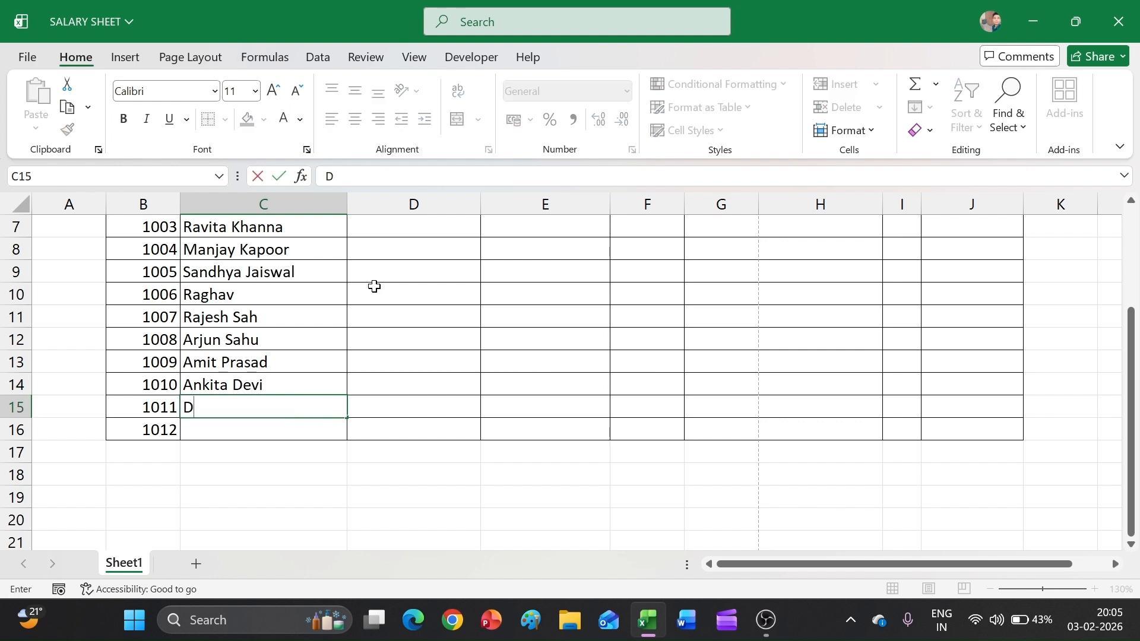
pyautogui.write('hiraj Pandey')
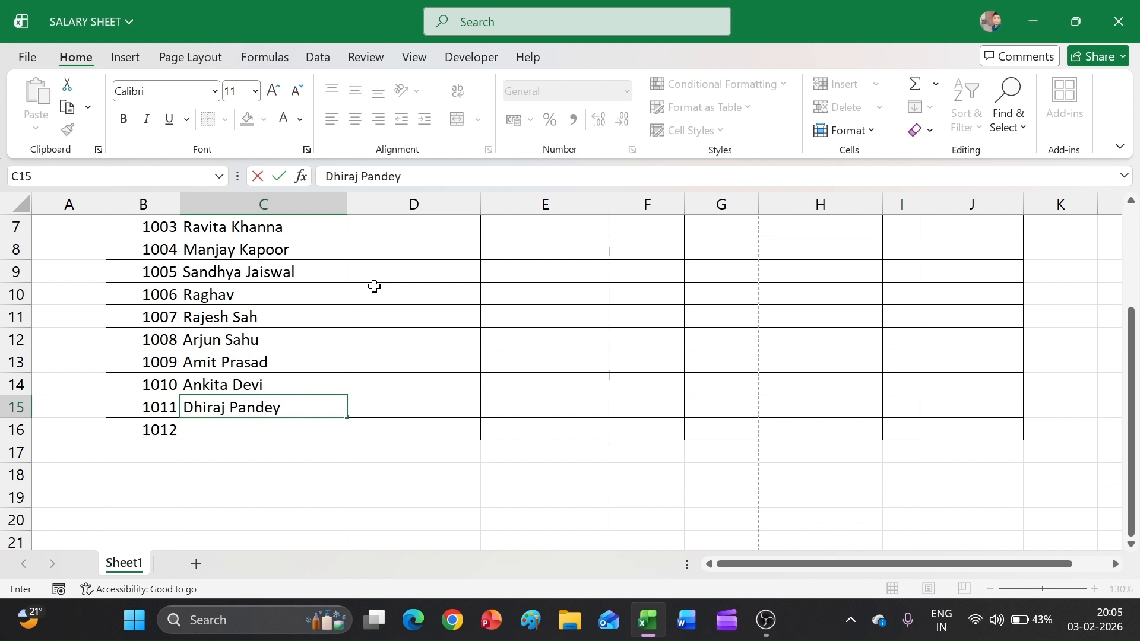
pyautogui.press('Return')
pyautogui.write('Sanju ')
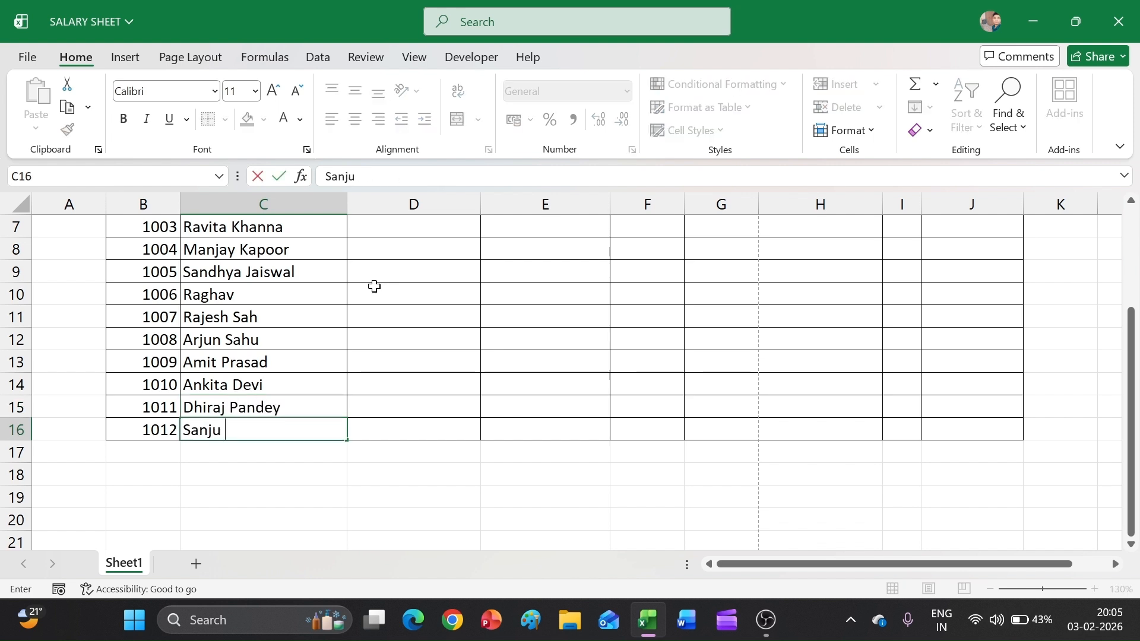
pyautogui.write('Samso')
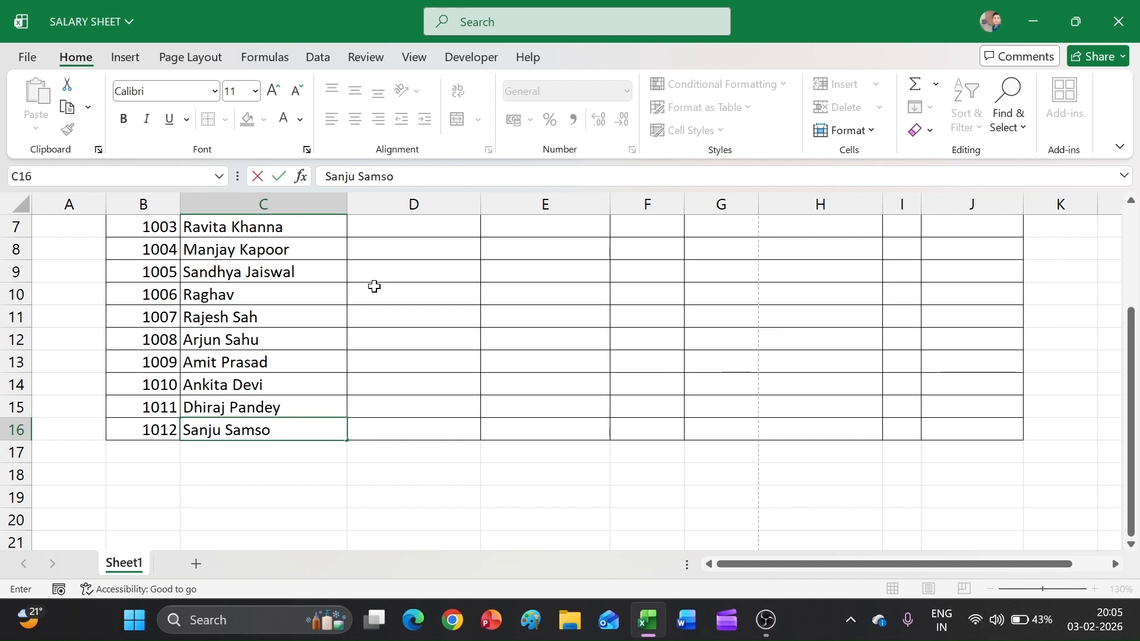
pyautogui.write('n')
# Enter the designations Manager in D5 and Sr. Developer in D6 of the Designation column.
pyautogui.scroll(2, 344, 422)
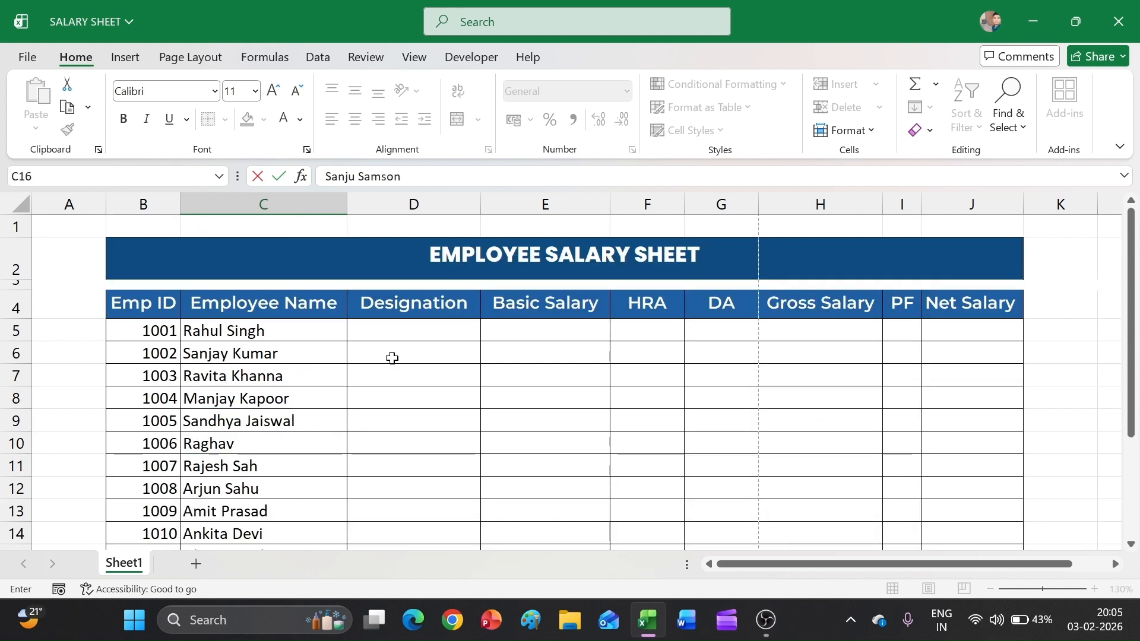
pyautogui.click(397, 328)
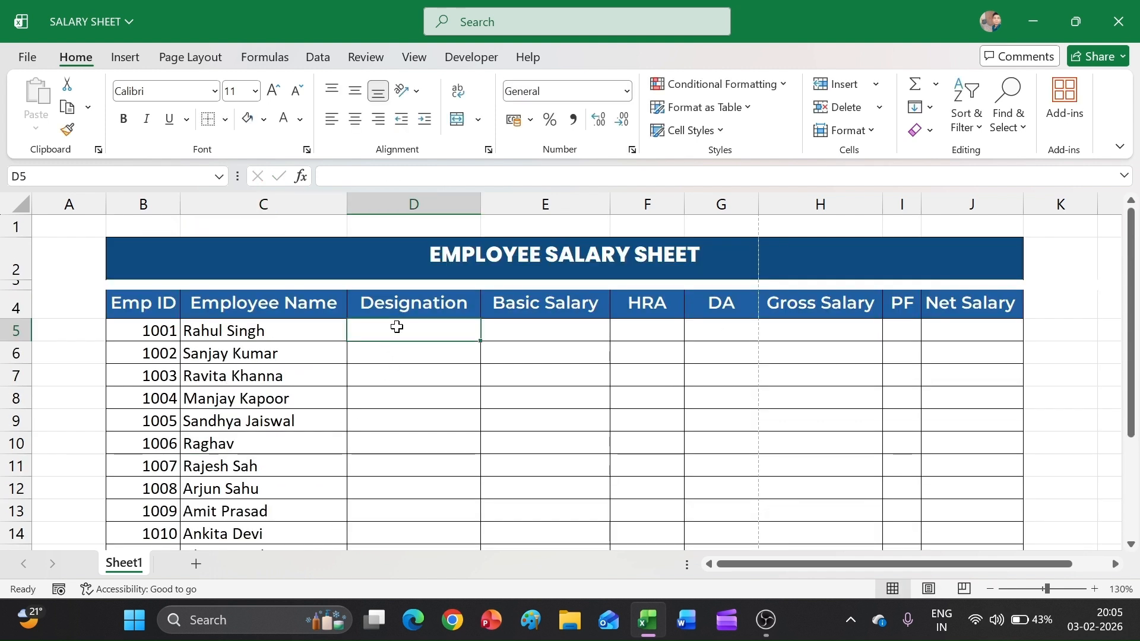
pyautogui.write('M')
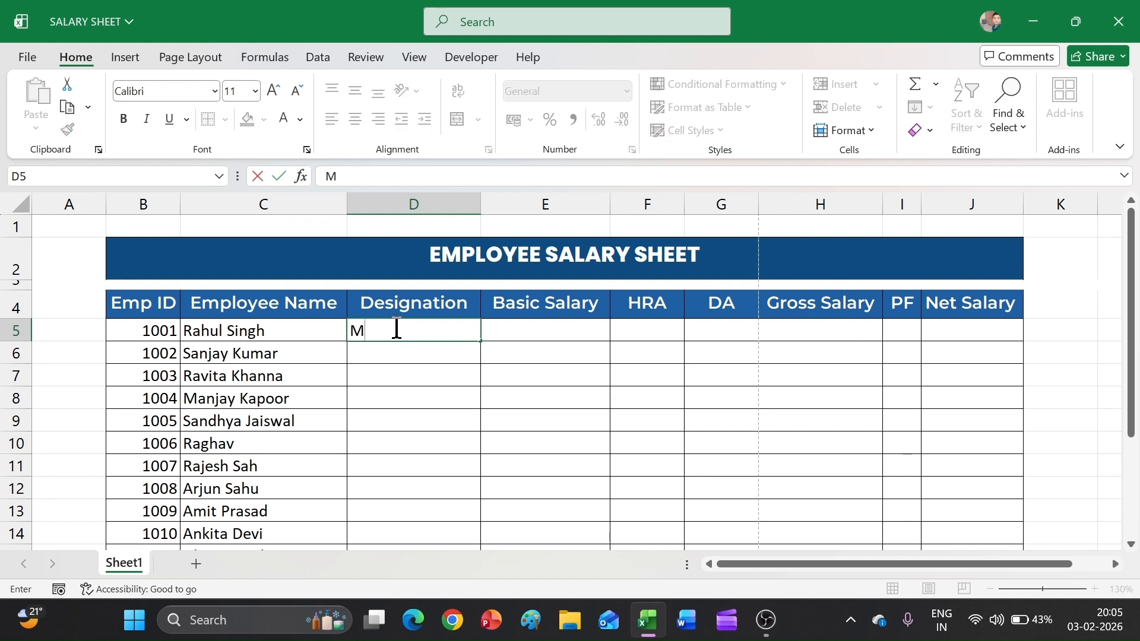
pyautogui.write('anager')
pyautogui.press('Return')
pyautogui.write('Sr. ')
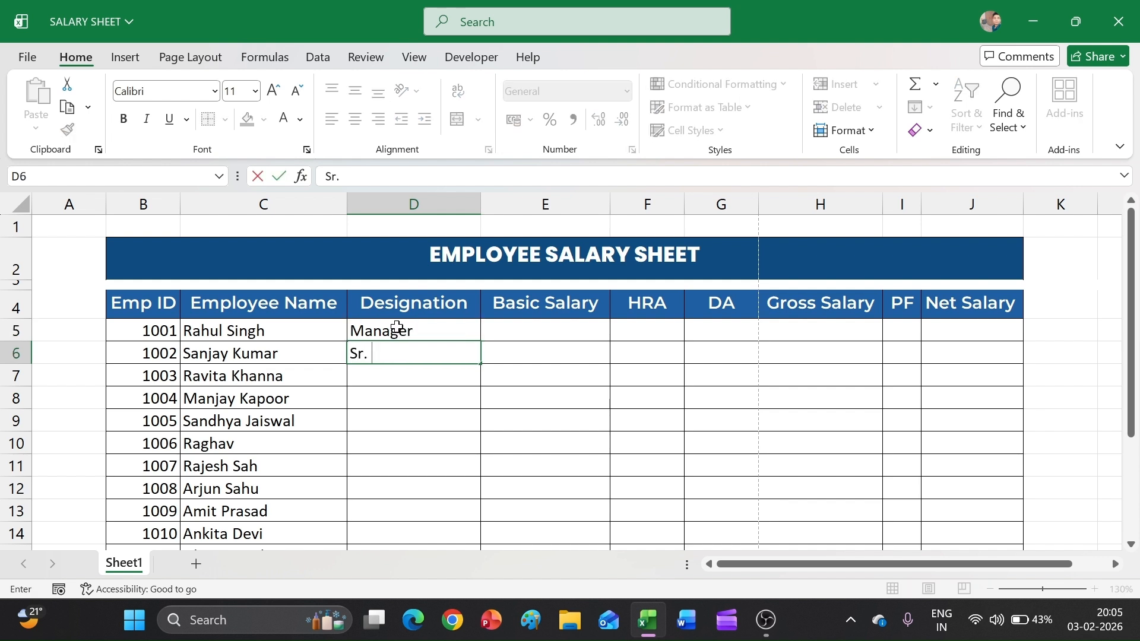
pyautogui.write('Developer')
pyautogui.press('Return')
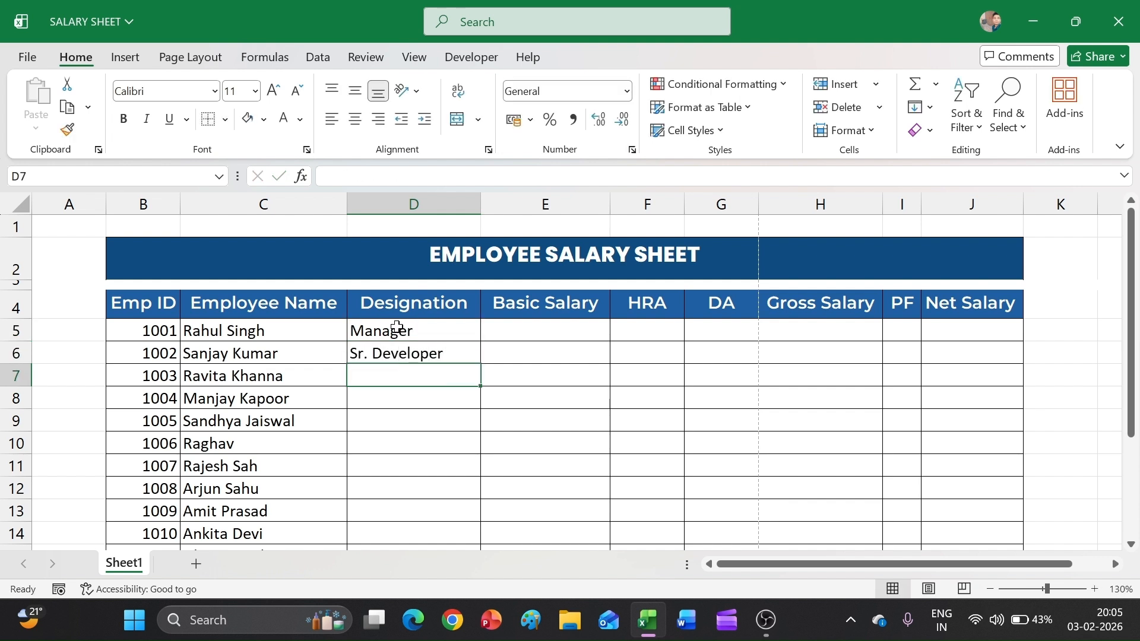
# Enter the designations Accountant in D7 and HR Executive in D8.
pyautogui.write('a')
pyautogui.press('BackSpace')
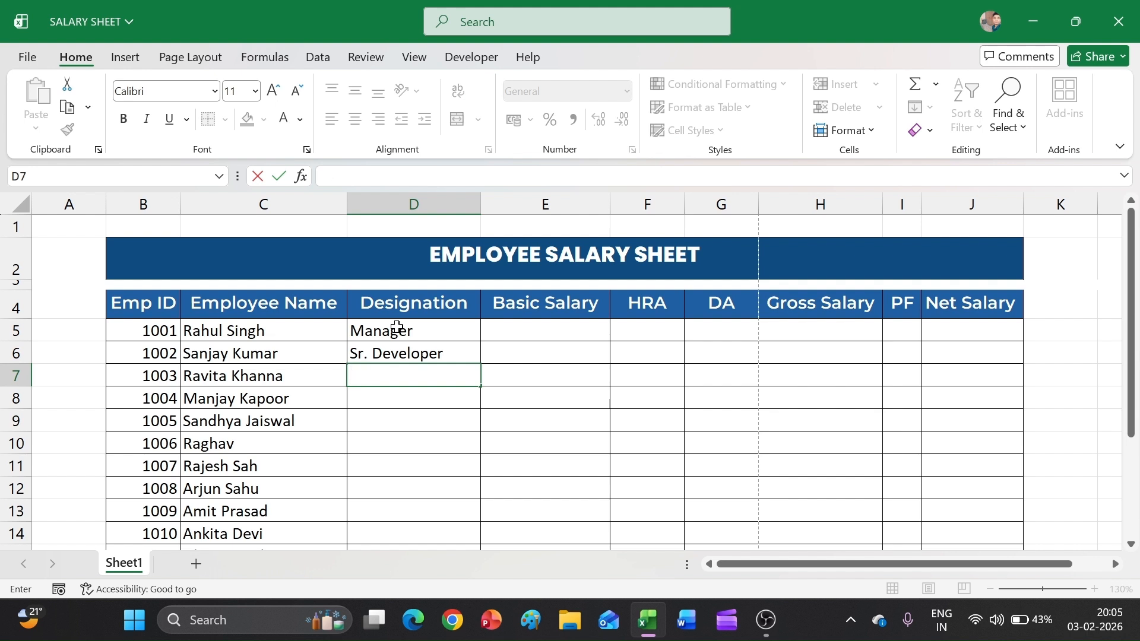
pyautogui.write('Accountant')
pyautogui.press('Return')
pyautogui.write('HR')
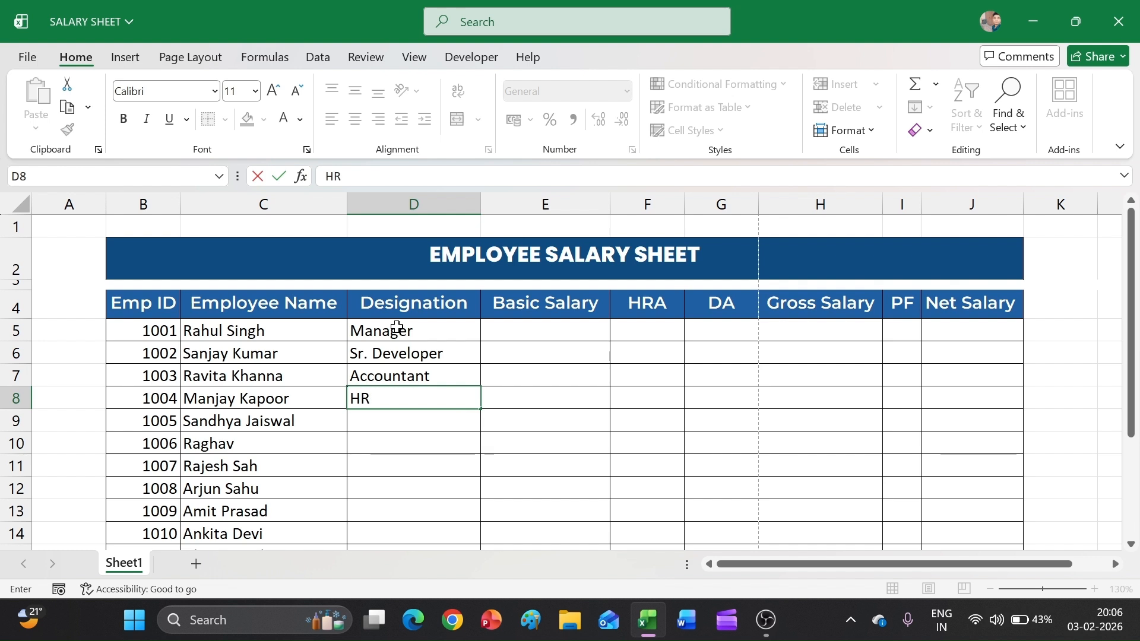
pyautogui.write(' Executi')
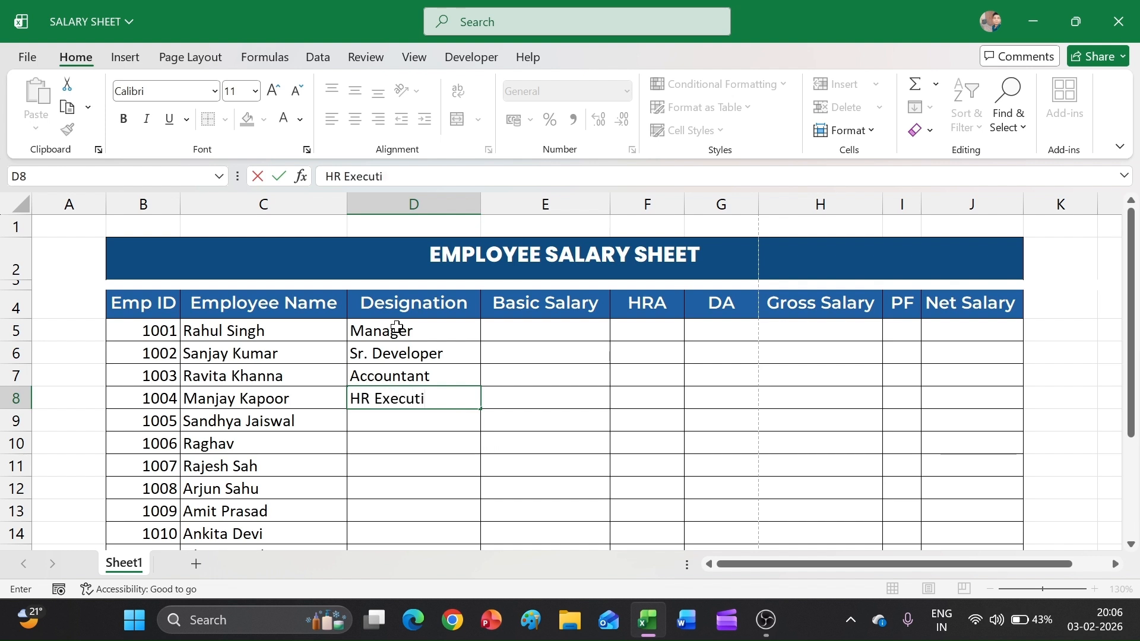
pyautogui.write('ve')
pyautogui.press('Return')
# Fill D9:D11 of the Designation column with Sales Executive, Office Assistant and Tech Support.
pyautogui.write('S')
pyautogui.press('BackSpace')
pyautogui.write('a')
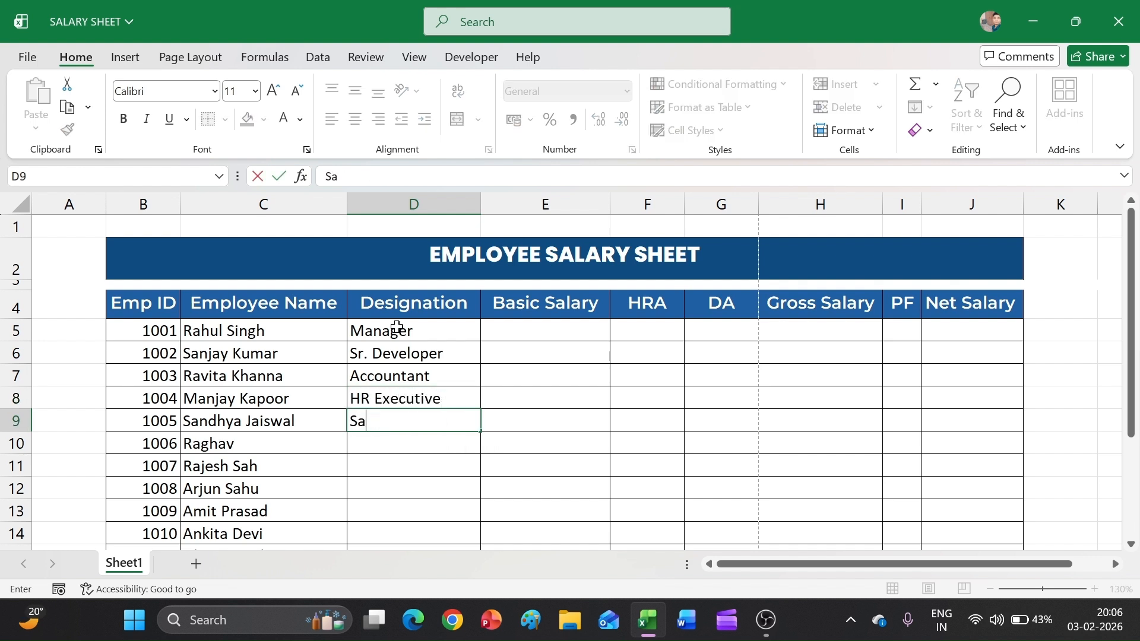
pyautogui.write('les Executive')
pyautogui.press('Return')
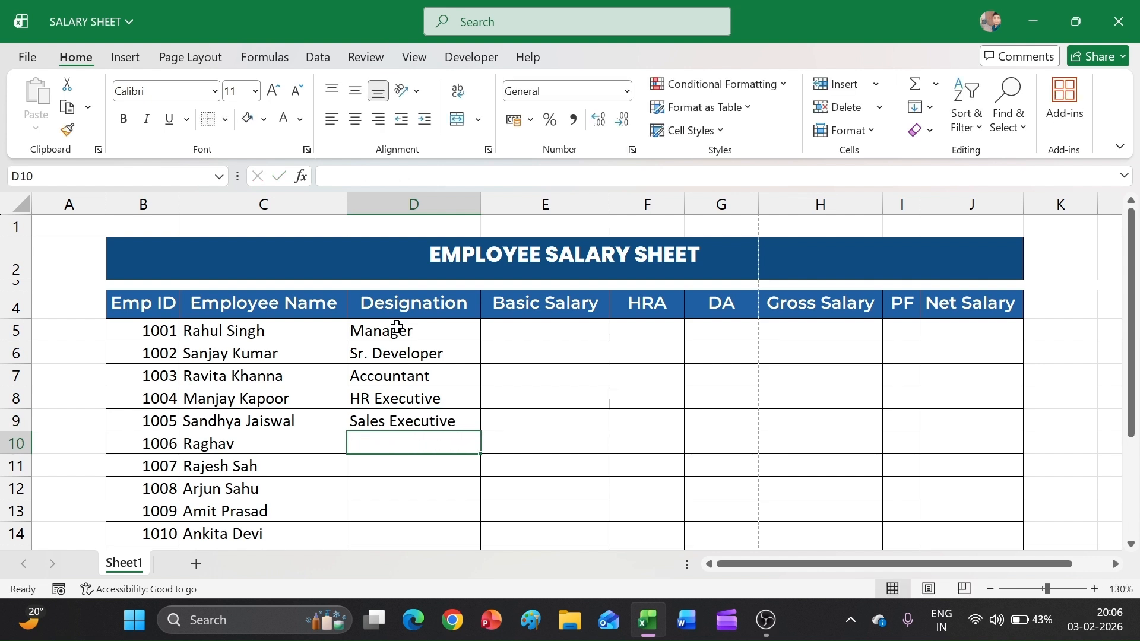
pyautogui.write('Offi')
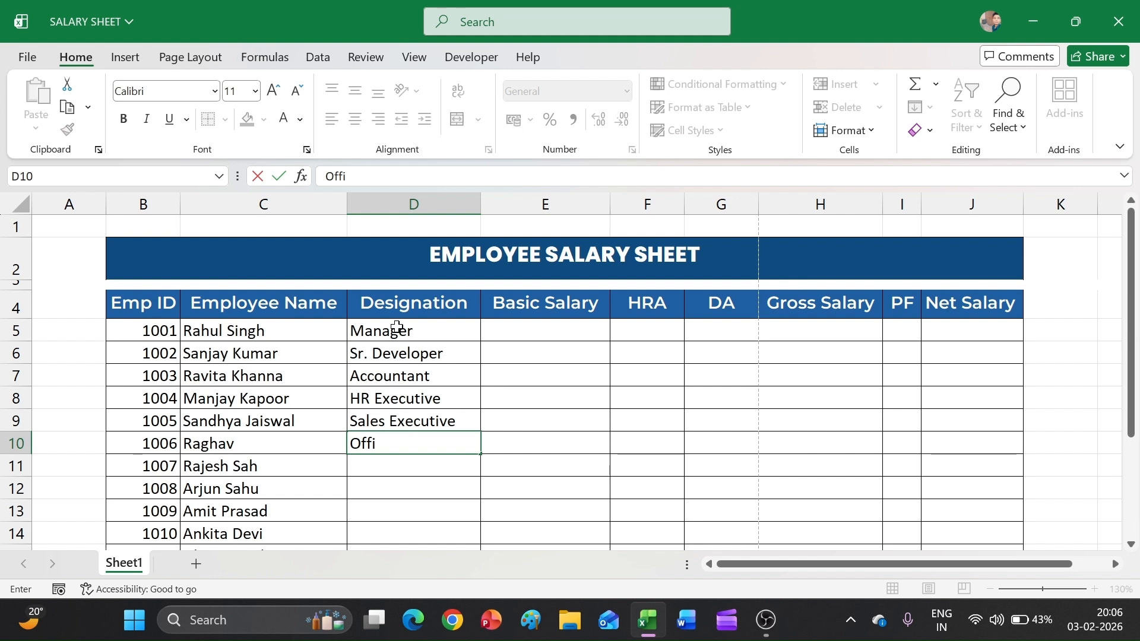
pyautogui.write('ce Assistant')
pyautogui.press('Return')
pyautogui.write('Tech Support')
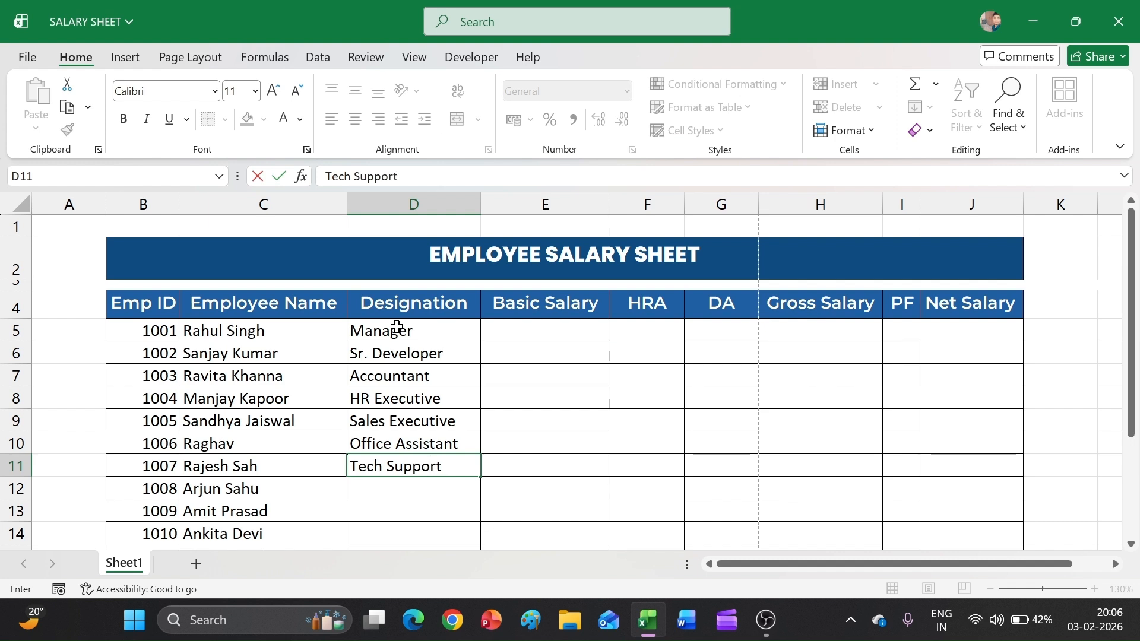
pyautogui.press('Return')
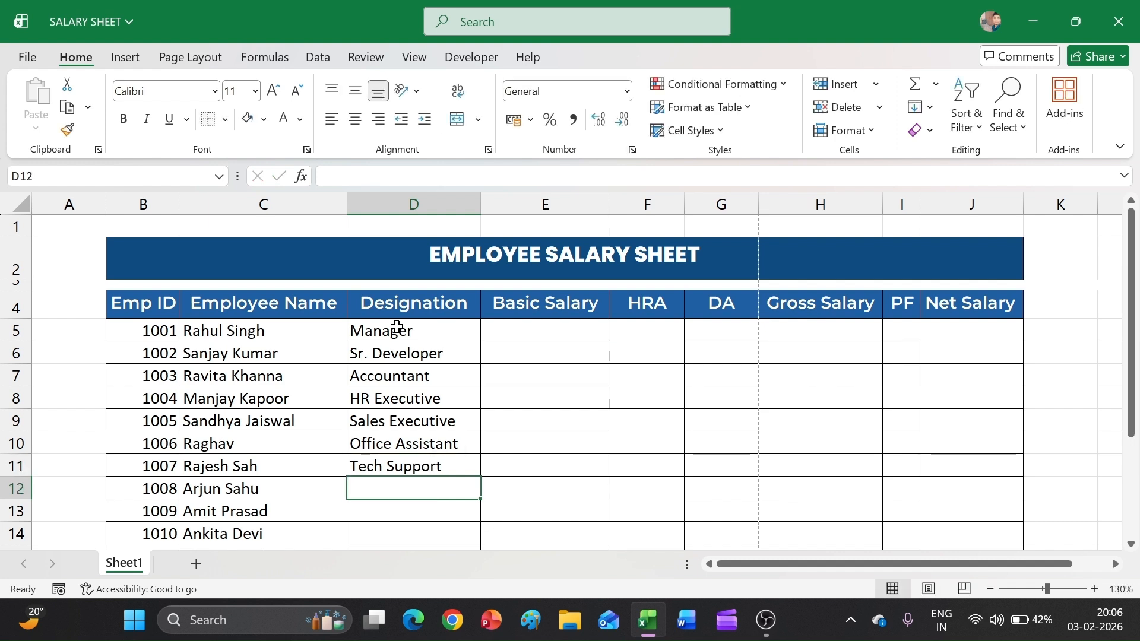
# Enter the designations Marketing Exe. in D12 and Clerk in D13.
pyautogui.write('Markwe')
pyautogui.press('BackSpace')
pyautogui.press('BackSpace')
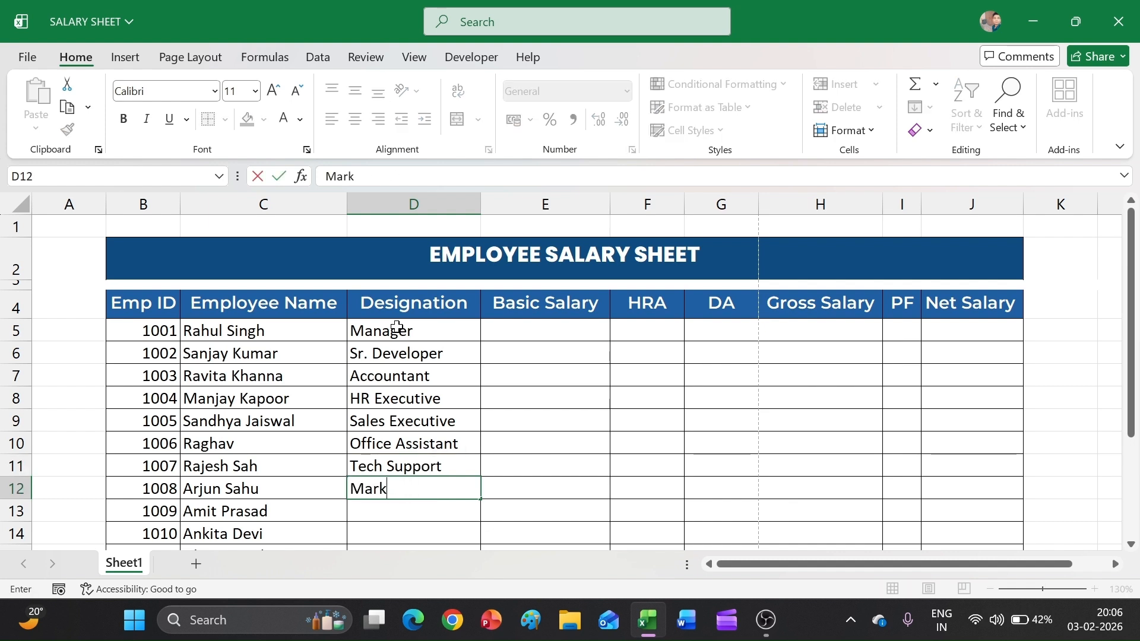
pyautogui.press('BackSpace')
pyautogui.write('keting E')
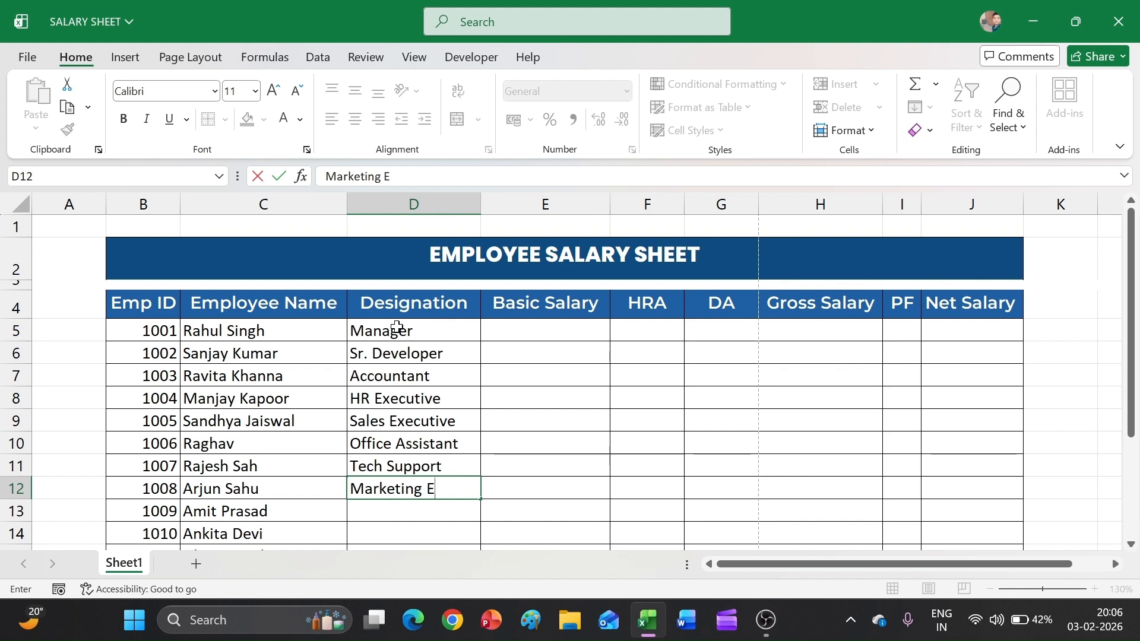
pyautogui.write('xe.')
pyautogui.press('Return')
pyautogui.write('Cl')
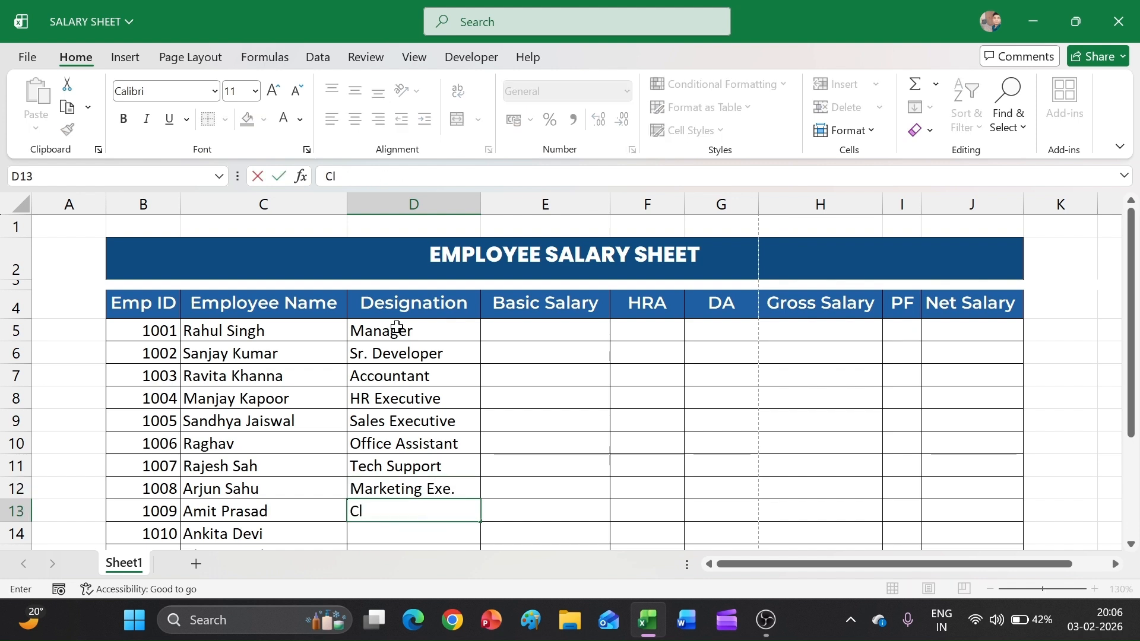
pyautogui.write('erk')
pyautogui.scroll(-1, 397, 327)
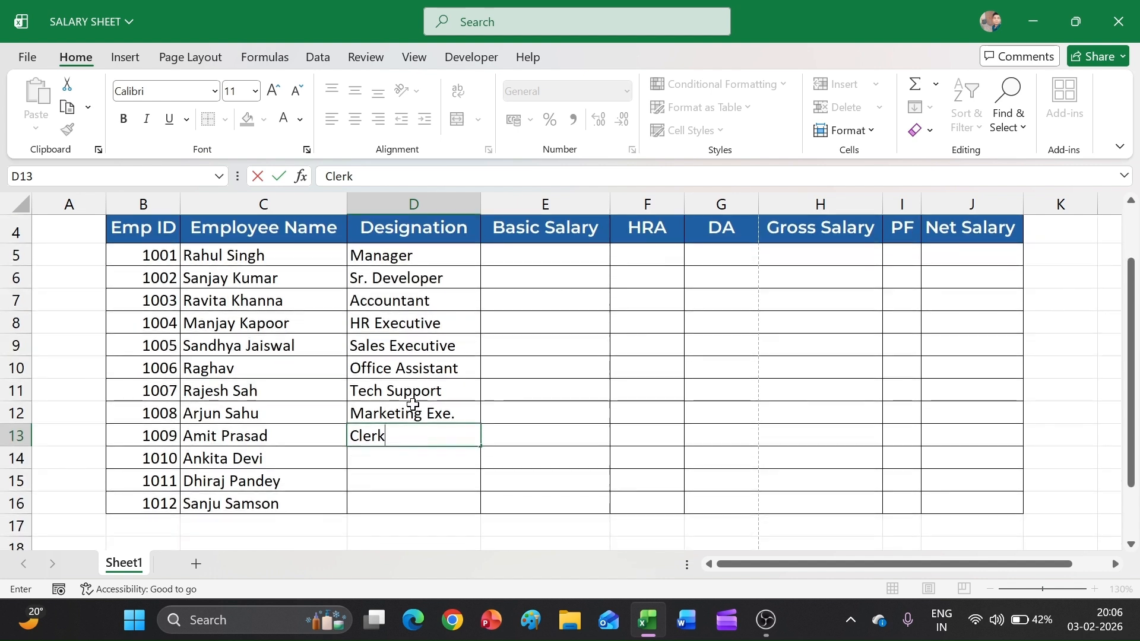
# Complete the Designation column with General Staff, Manager and Sr. Developer in D14:D16.
pyautogui.click(397, 450)
pyautogui.write('Ge')
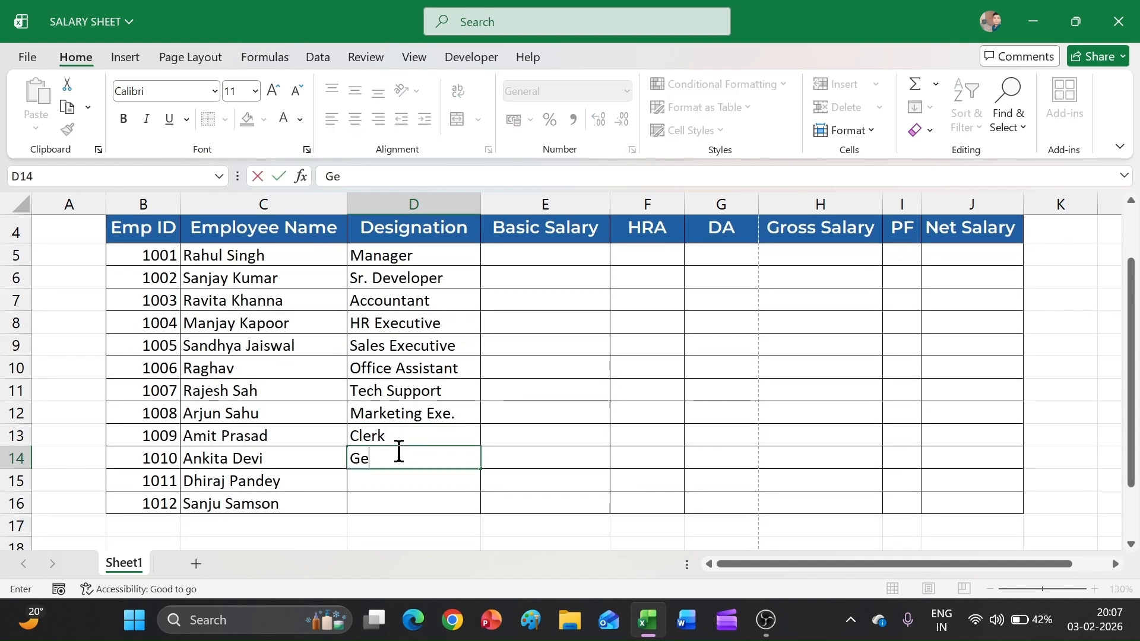
pyautogui.write('neral Staff')
pyautogui.press('Return')
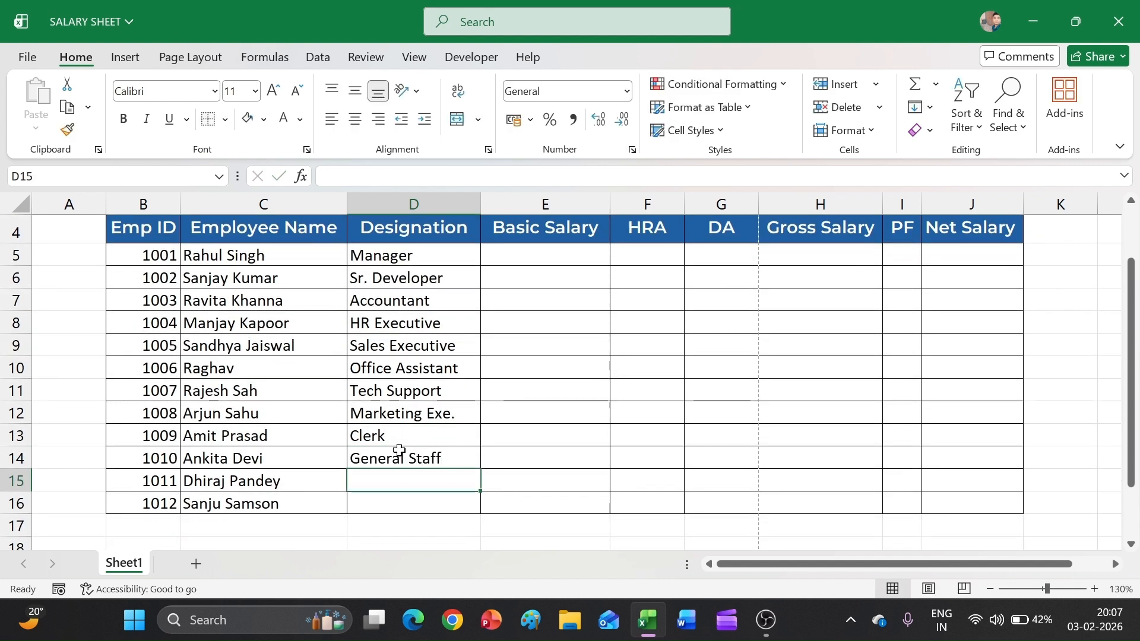
pyautogui.write('m')
pyautogui.press('BackSpace')
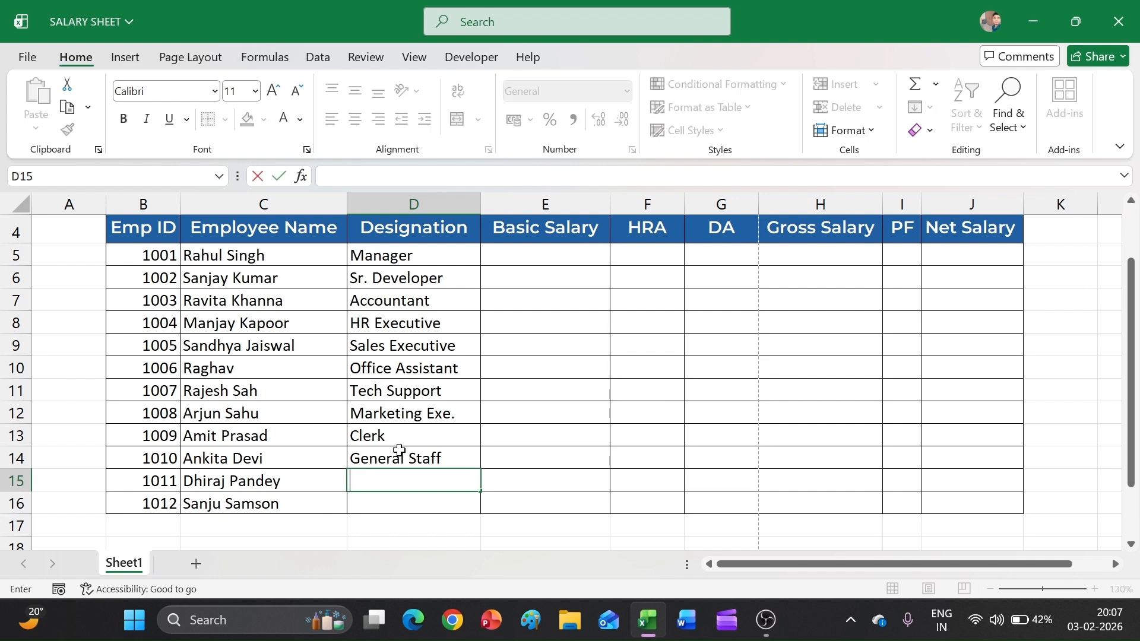
pyautogui.write('Manager')
pyautogui.press('Return')
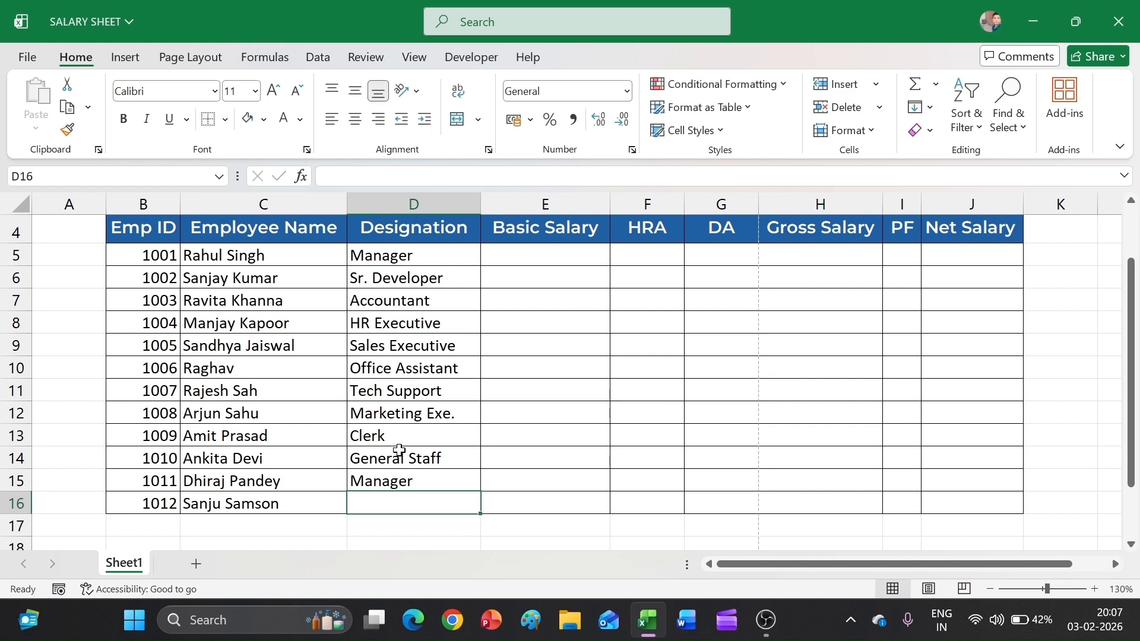
pyautogui.write('S')
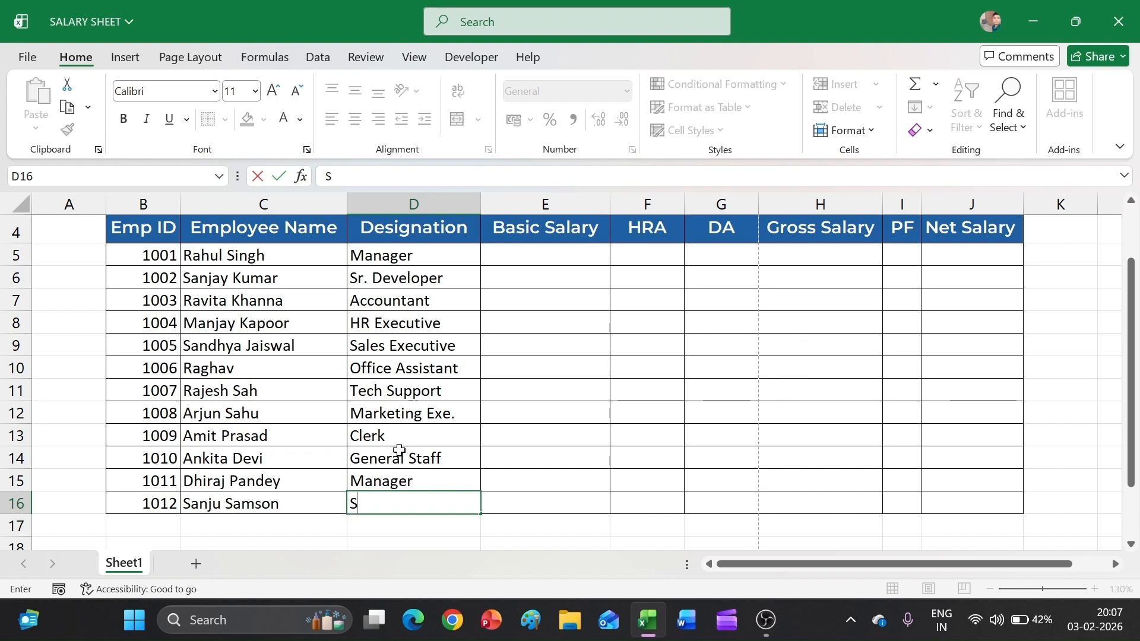
pyautogui.write('r.')
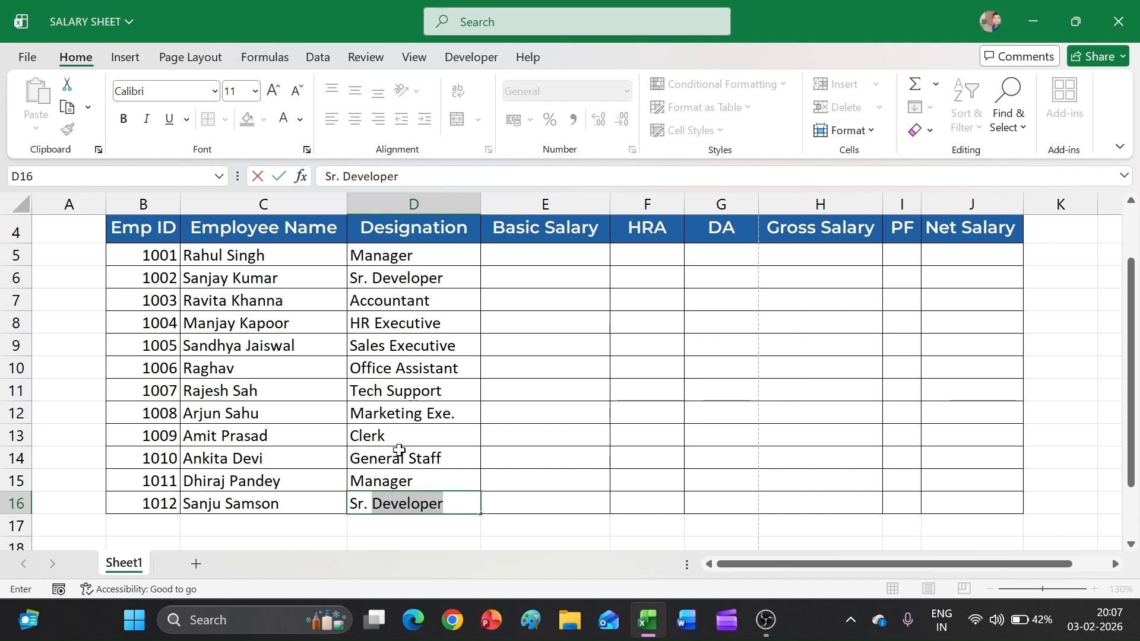
pyautogui.press('Return')
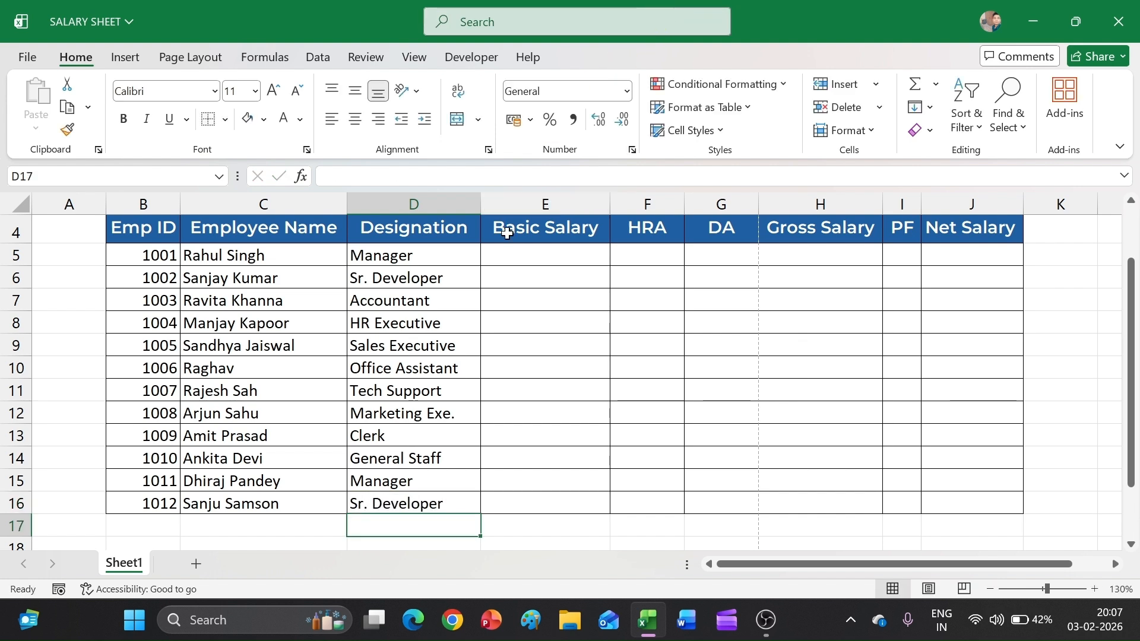
# Enter the basic salaries 45000 in E5 and 55000 in E6 for the first two employees.
pyautogui.click(505, 260)
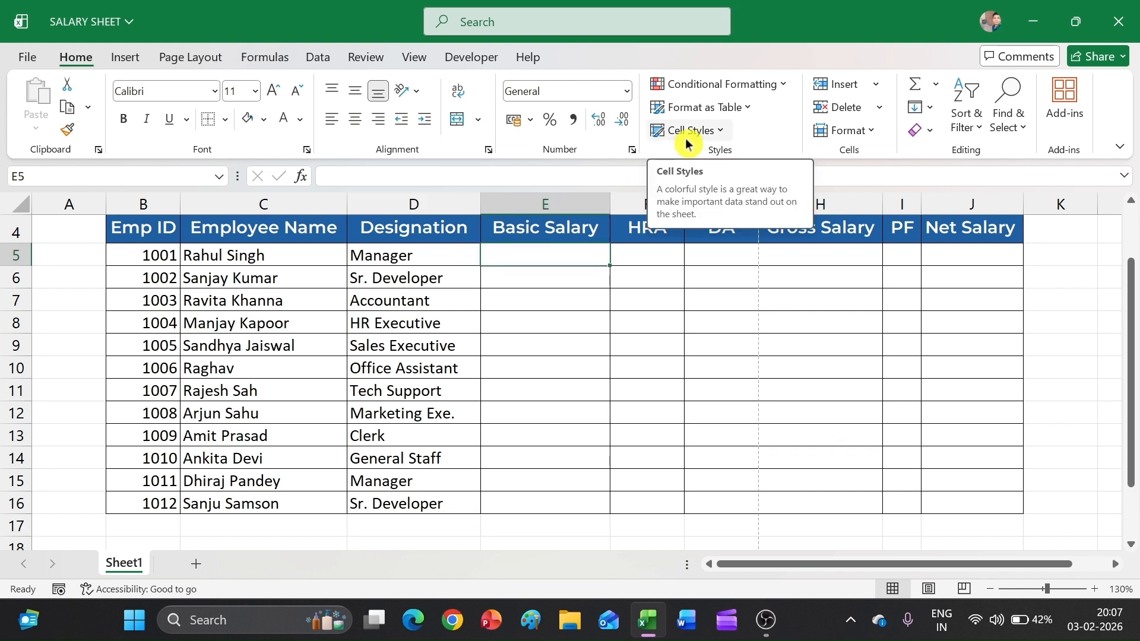
pyautogui.write('4')
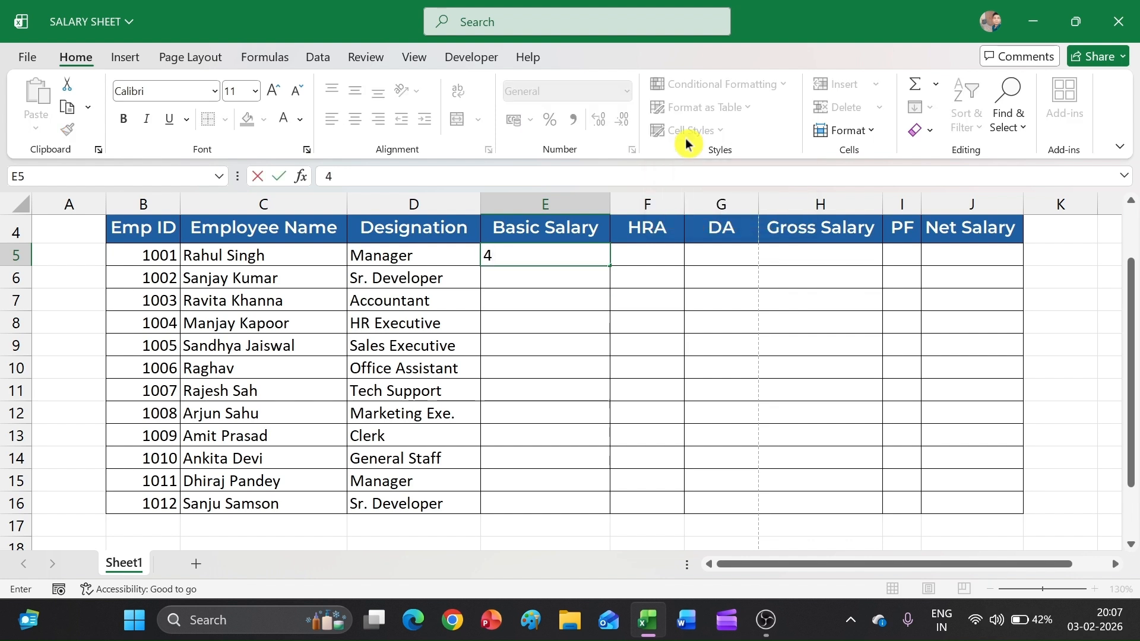
pyautogui.write('5000')
pyautogui.press('Return')
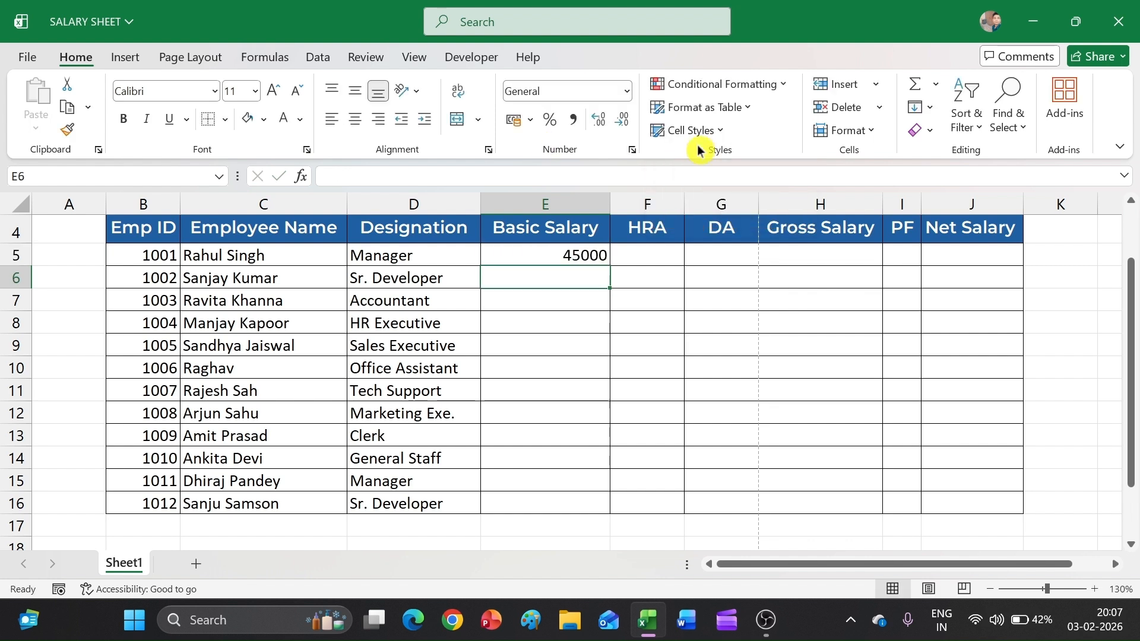
pyautogui.write('55000')
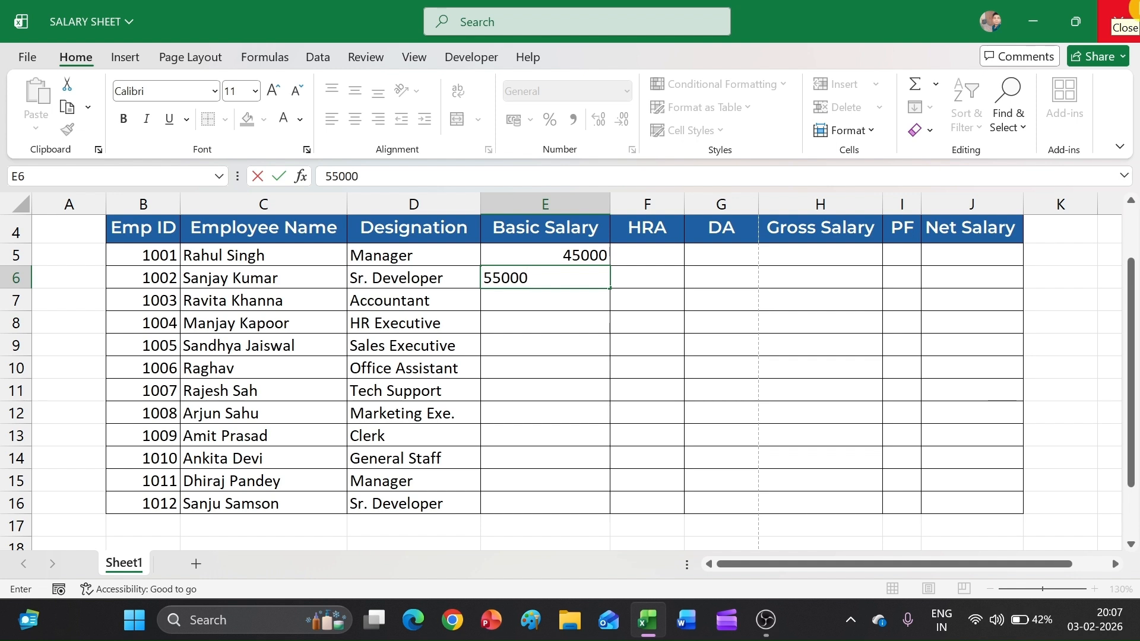
pyautogui.press('Return')
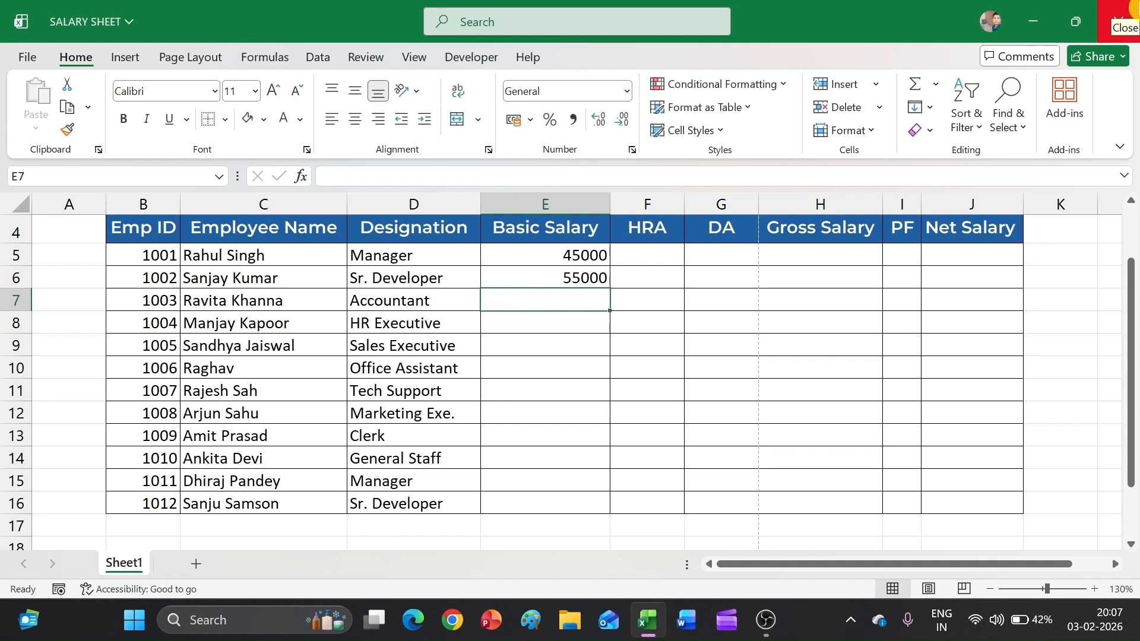
# Enter 75000, 85000 and 56000 in E7:E9 of the Basic Salary column.
pyautogui.write('75000')
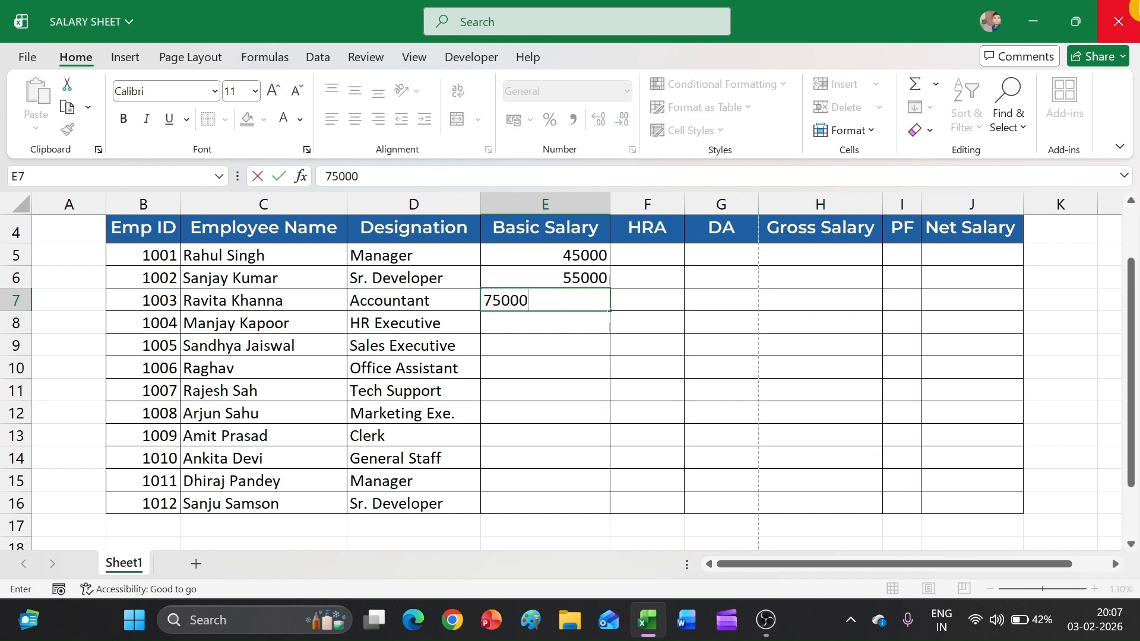
pyautogui.press('Return')
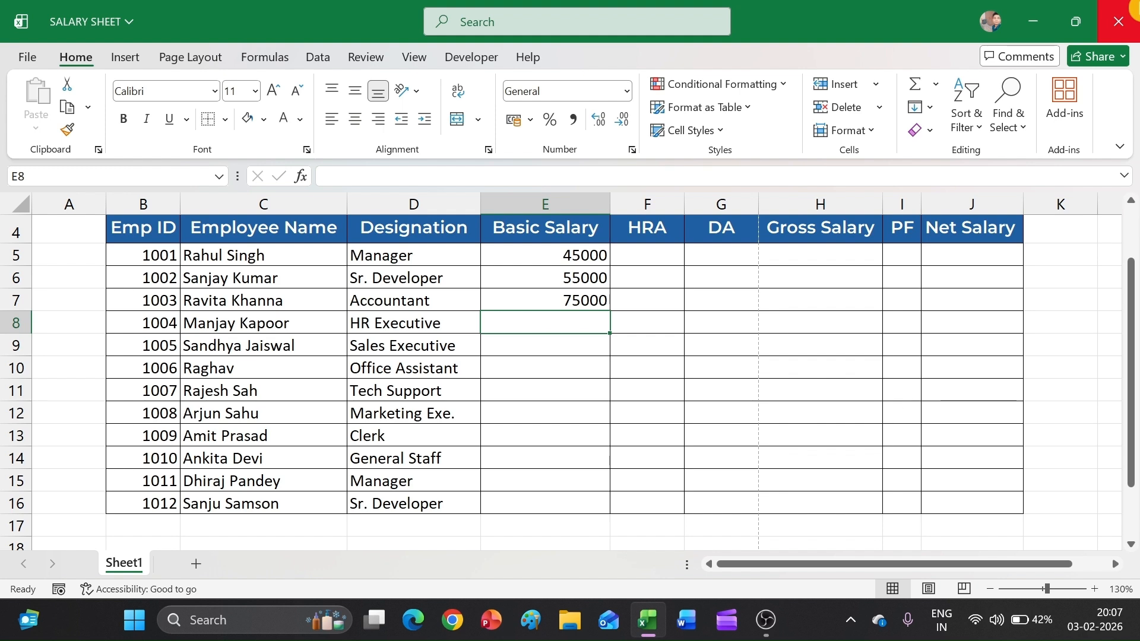
pyautogui.write('85000')
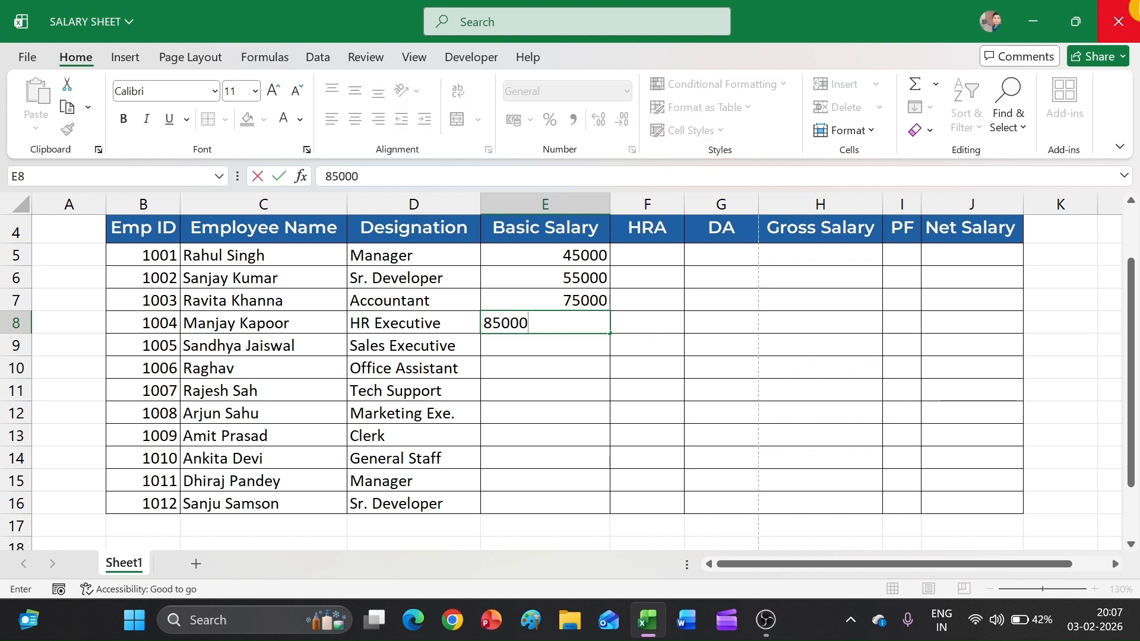
pyautogui.press('Return')
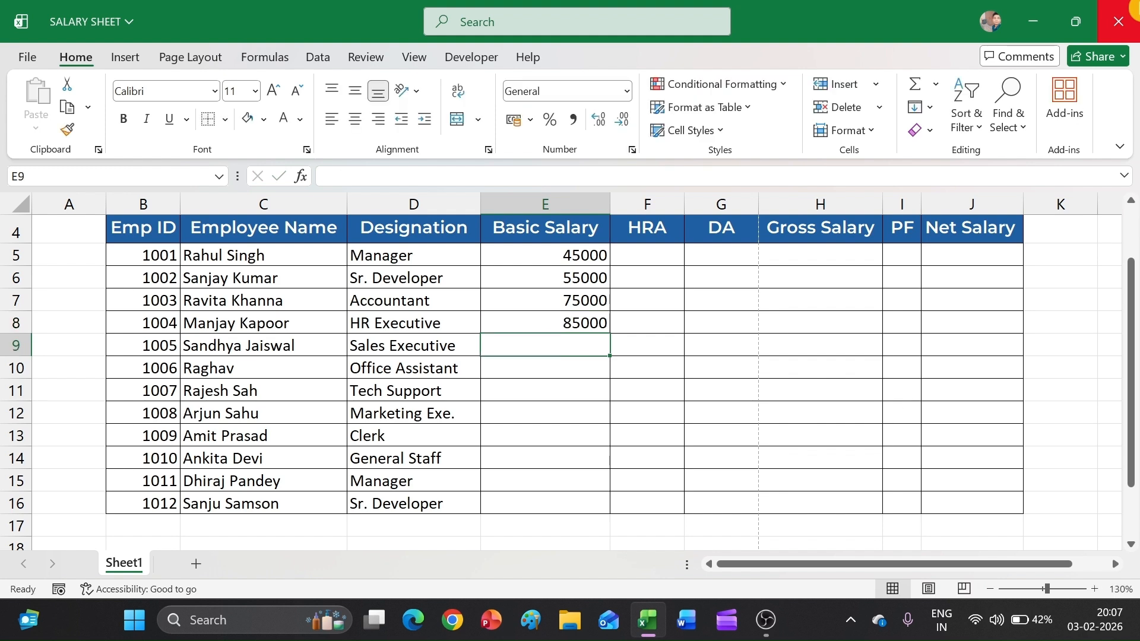
pyautogui.write('56000')
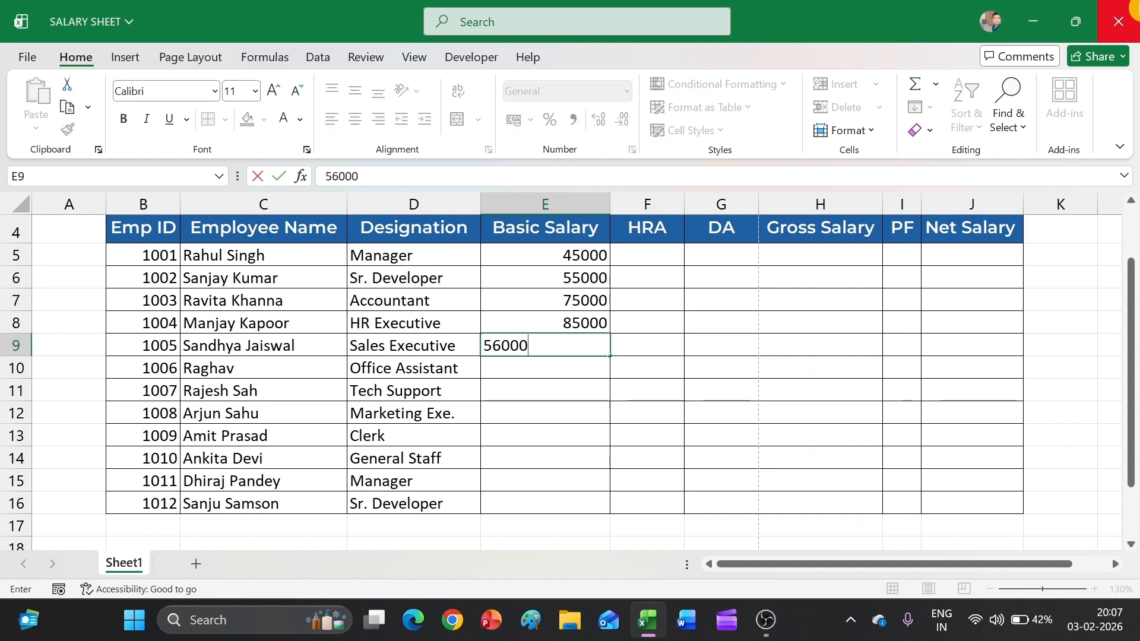
pyautogui.press('Return')
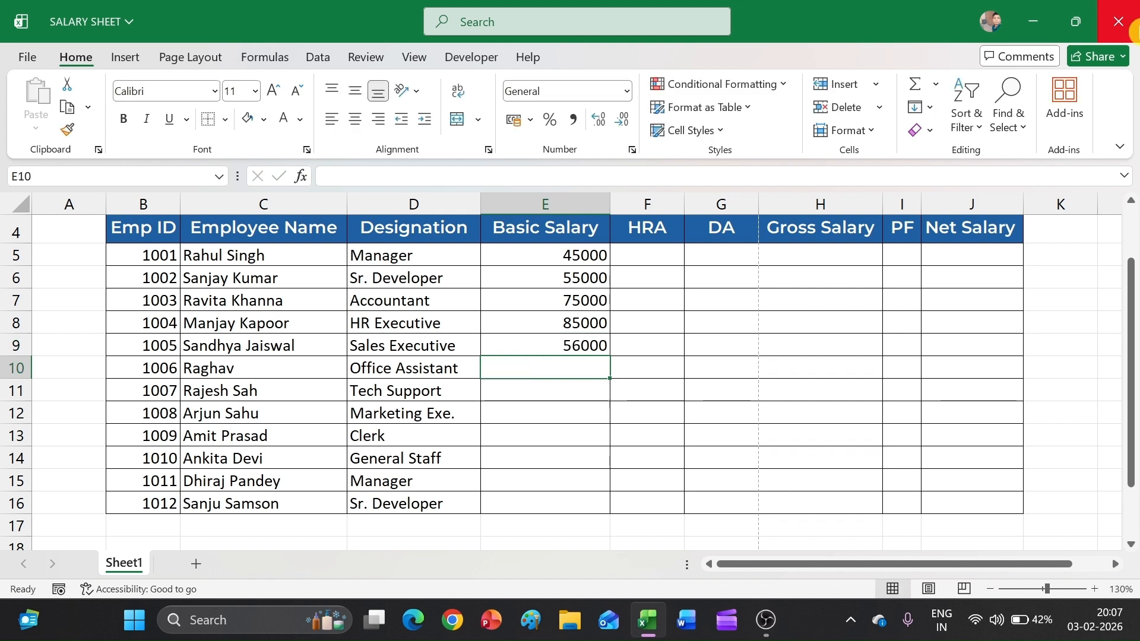
# Enter the basic salaries 78000, 96000 and 45000 in E10:E12.
pyautogui.write('78000')
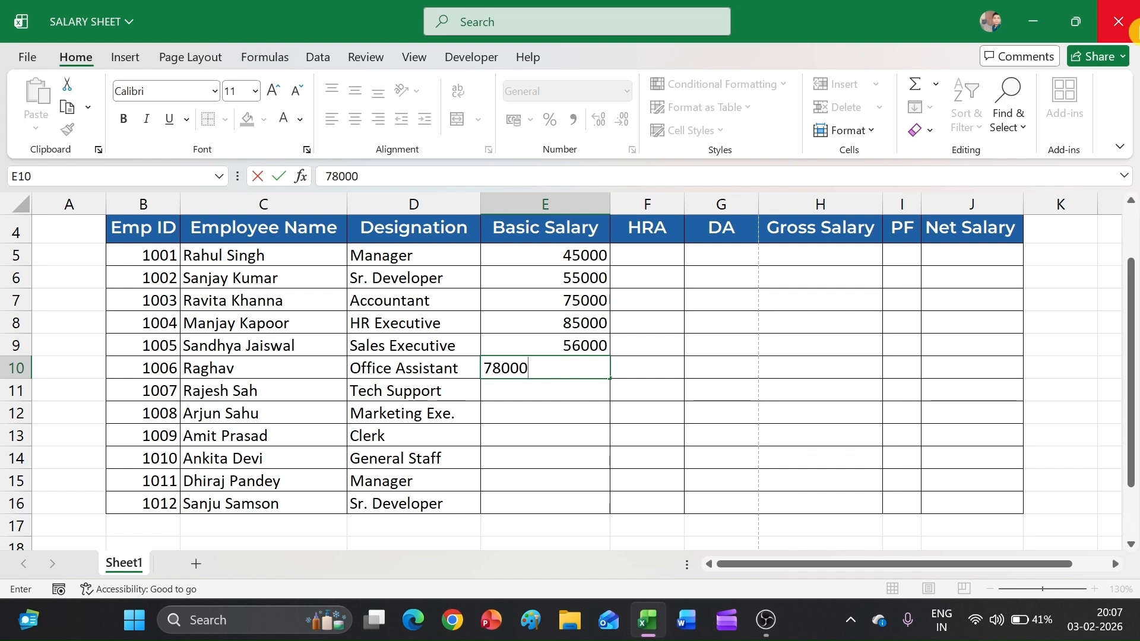
pyautogui.press('Return')
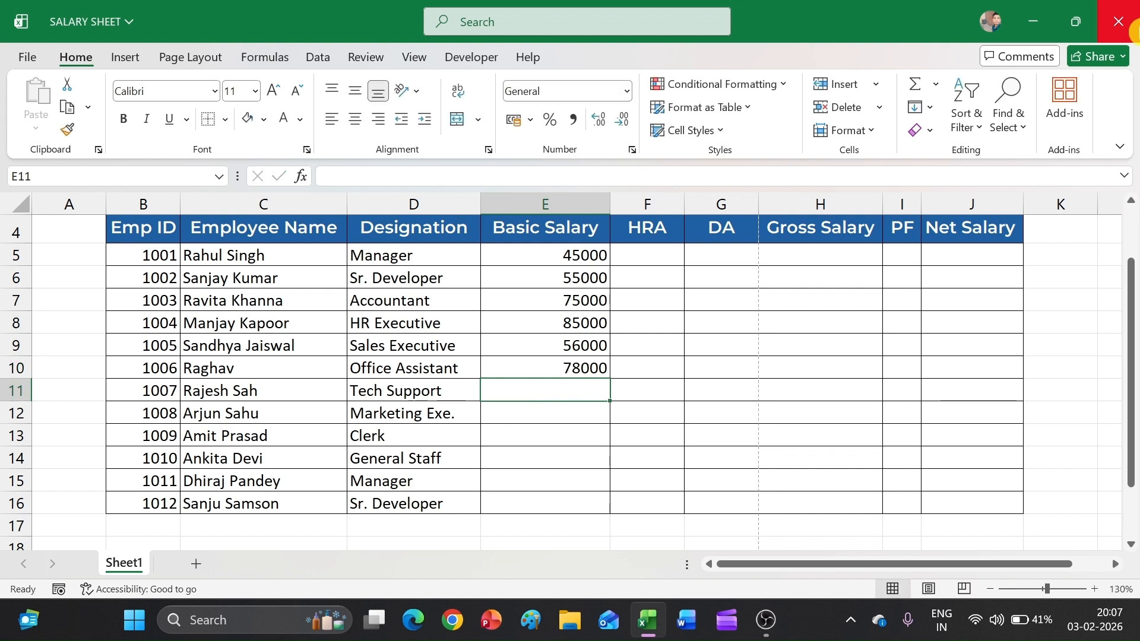
pyautogui.write('96000')
pyautogui.press('Return')
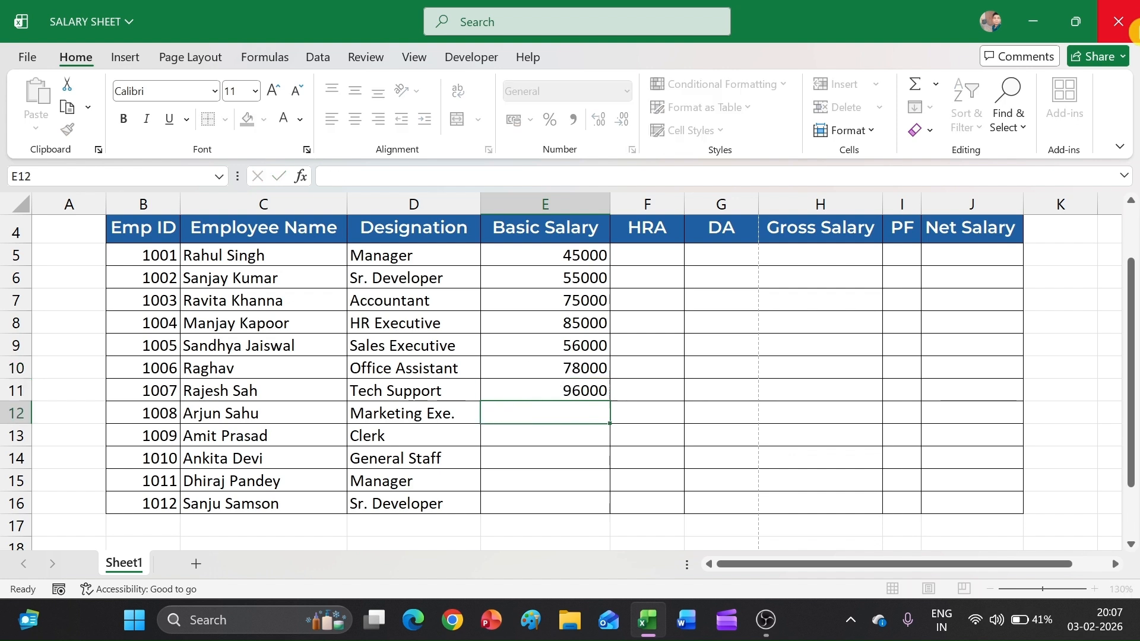
pyautogui.write('45000')
pyautogui.press('Return')
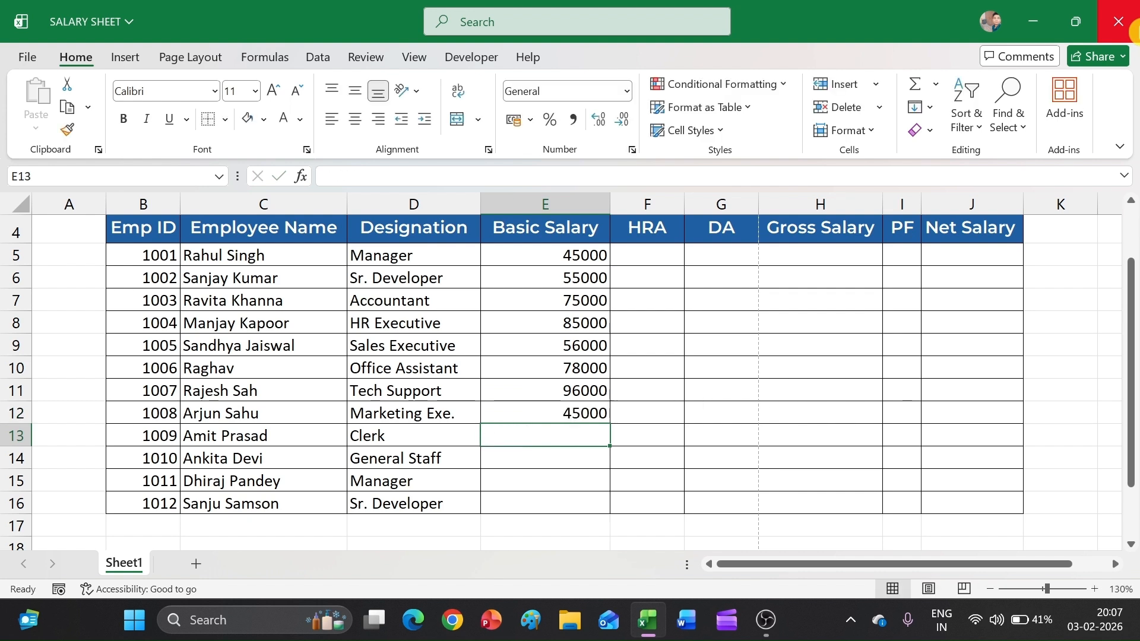
# Complete the Basic Salary column with 25000, 15000, 85000 and 85000 in E13:E16.
pyautogui.write('25000')
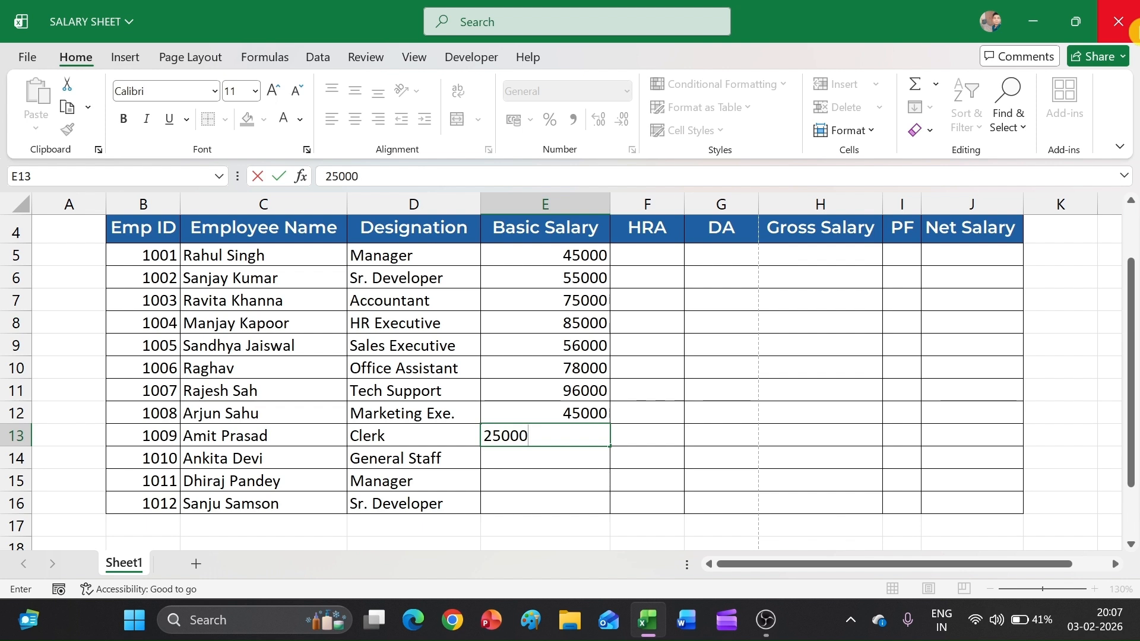
pyautogui.press('Return')
pyautogui.write('15000')
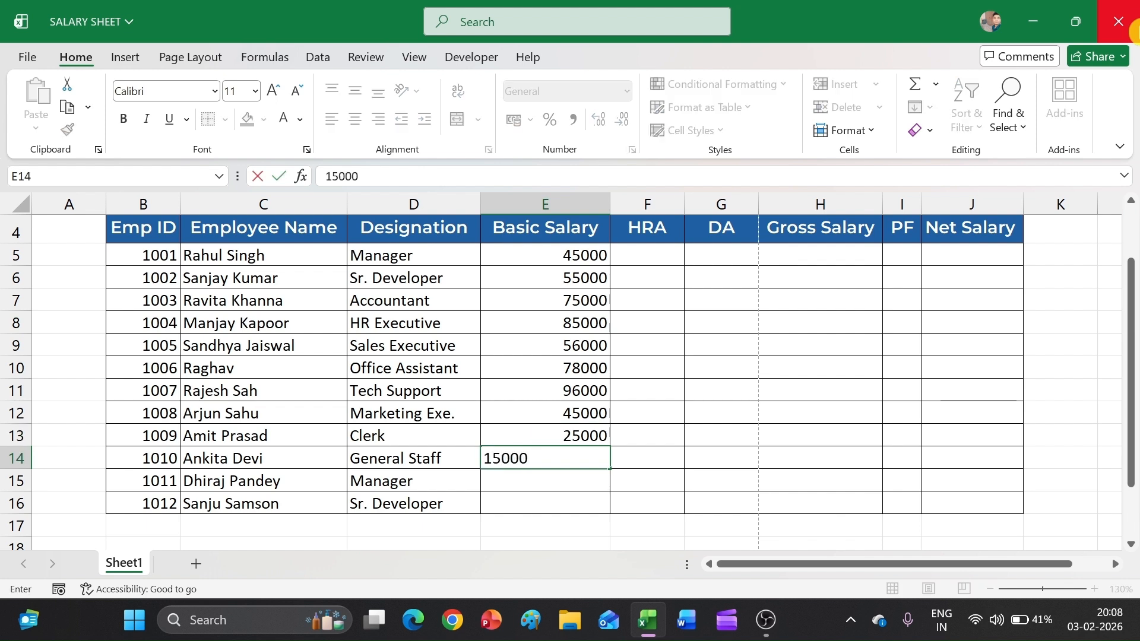
pyautogui.press('Return')
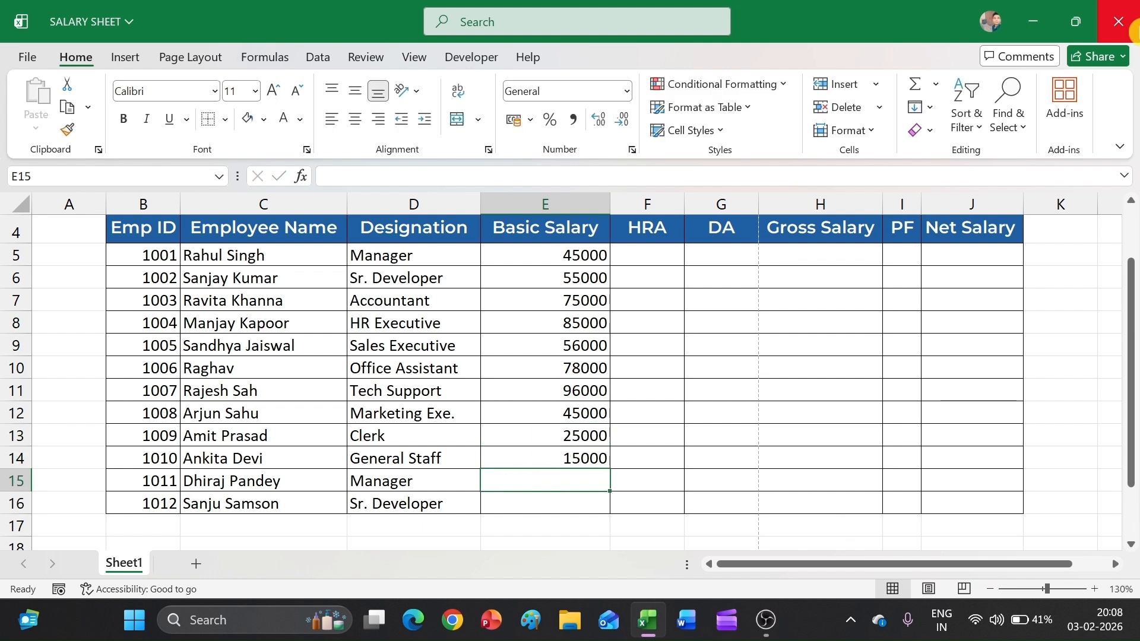
pyautogui.write('85000')
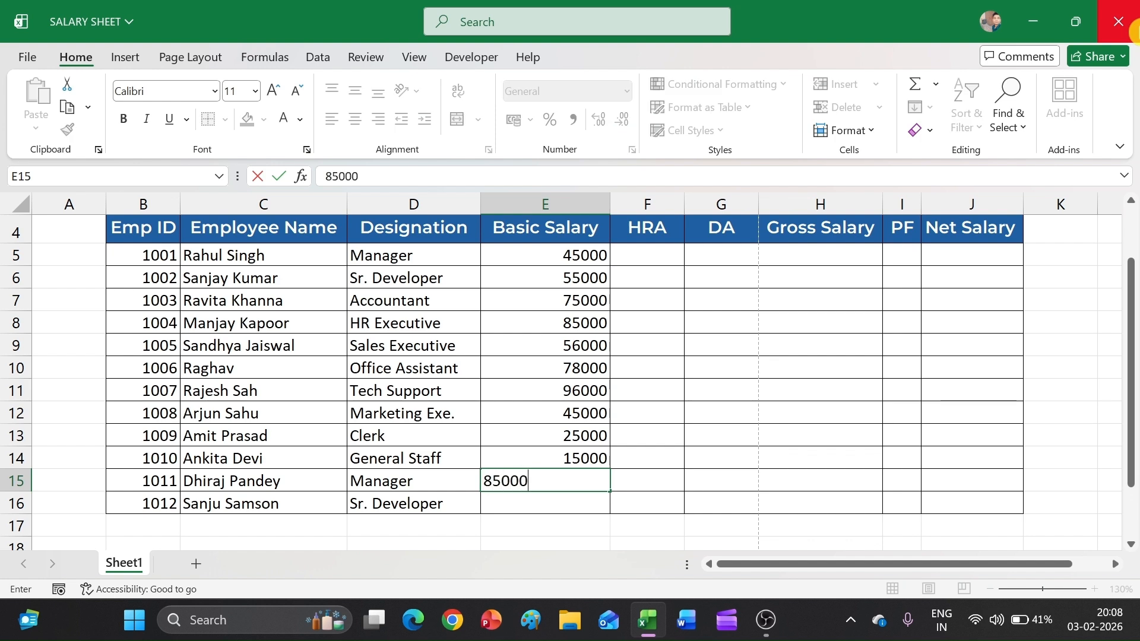
pyautogui.press('Return')
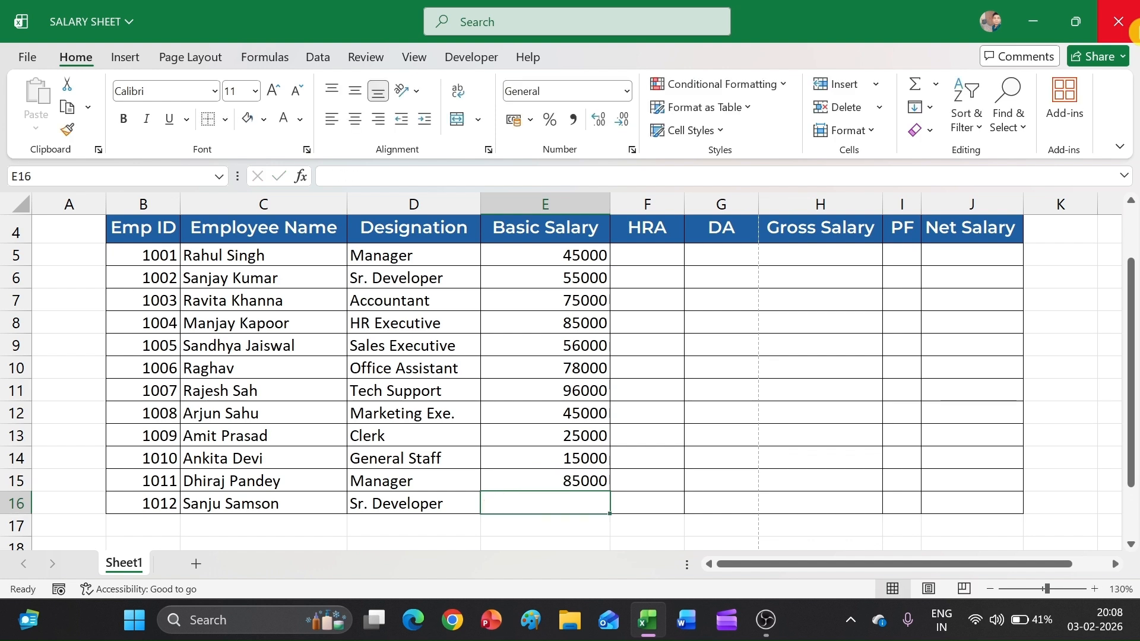
pyautogui.write('85000')
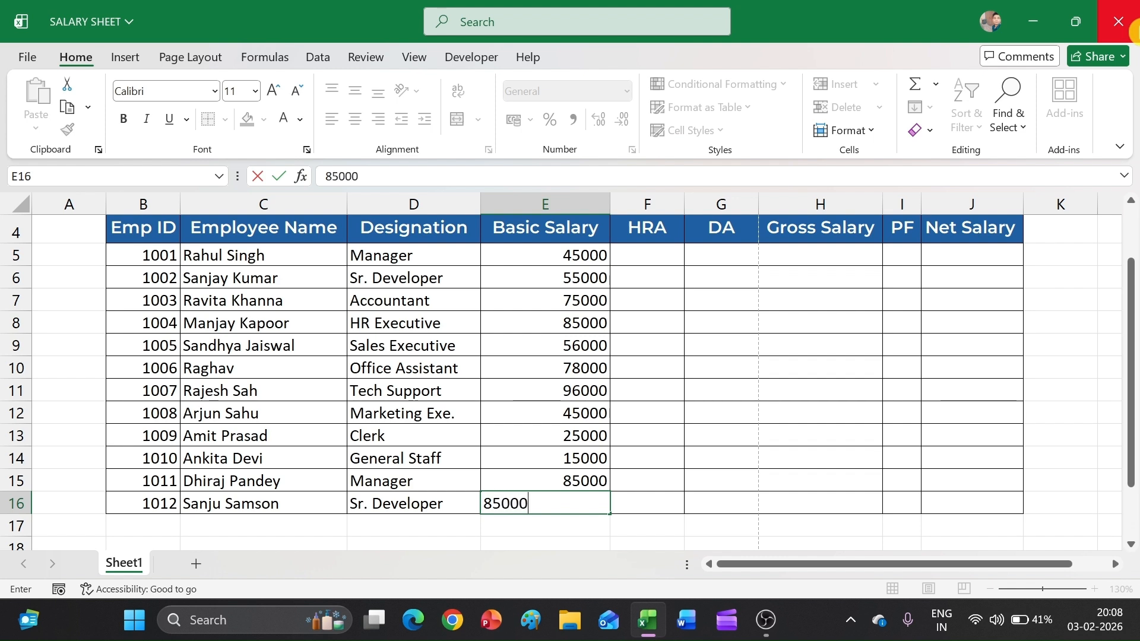
pyautogui.press('Return')
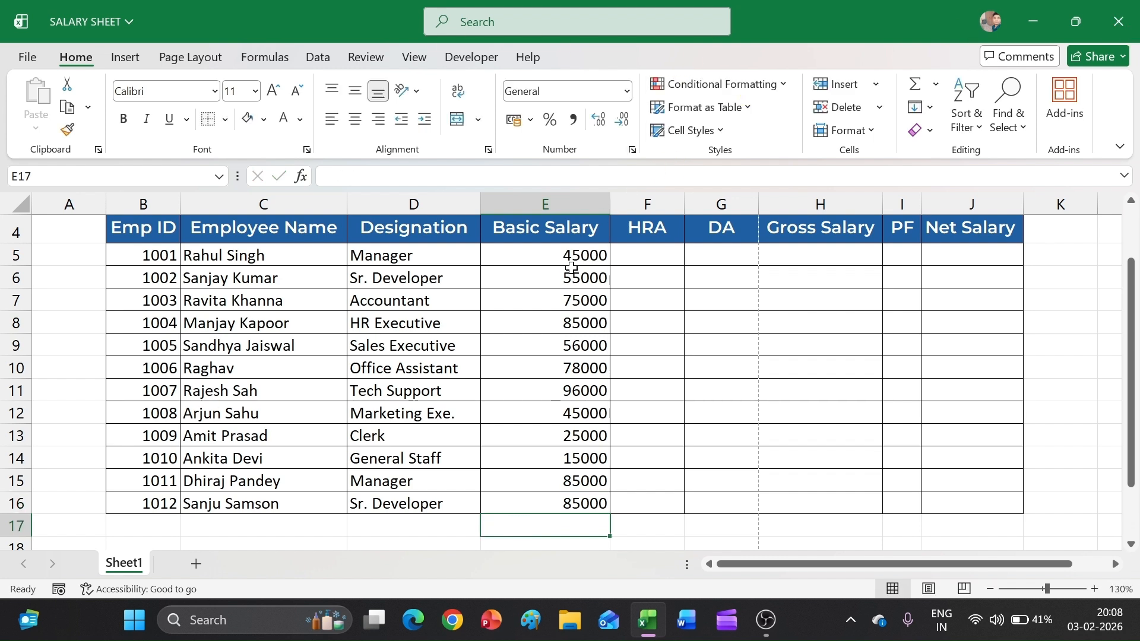
# Calculate HRA in F5 as 20% of the basic salary with =E5*20% and fill the formula down to F16.
pyautogui.click(655, 254)
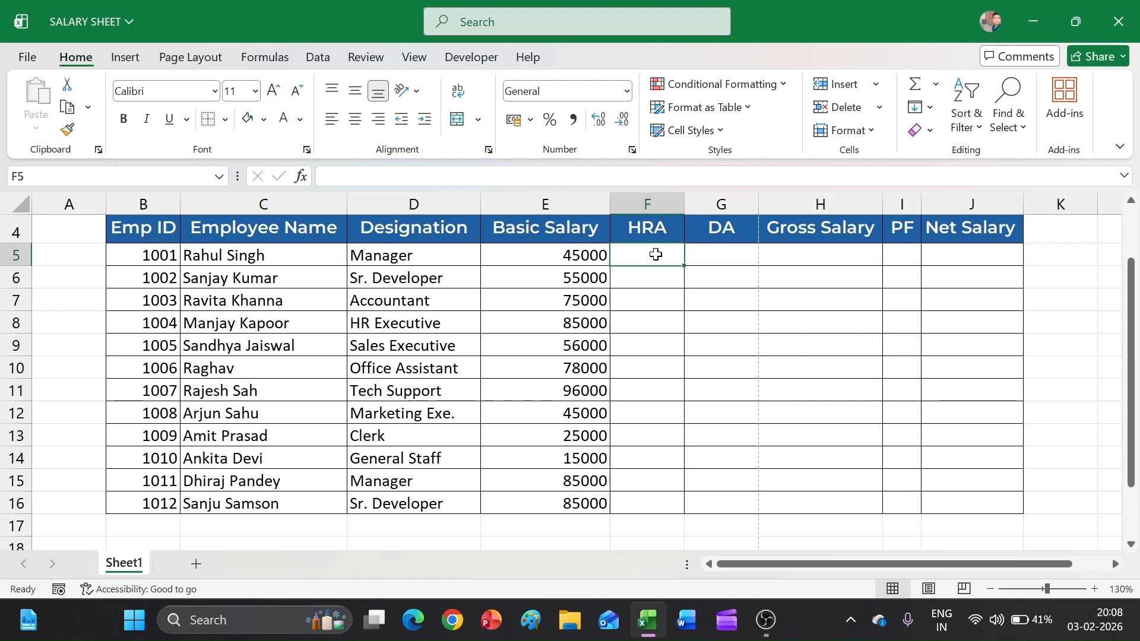
pyautogui.click(495, 262)
pyautogui.click(653, 259)
pyautogui.write('=')
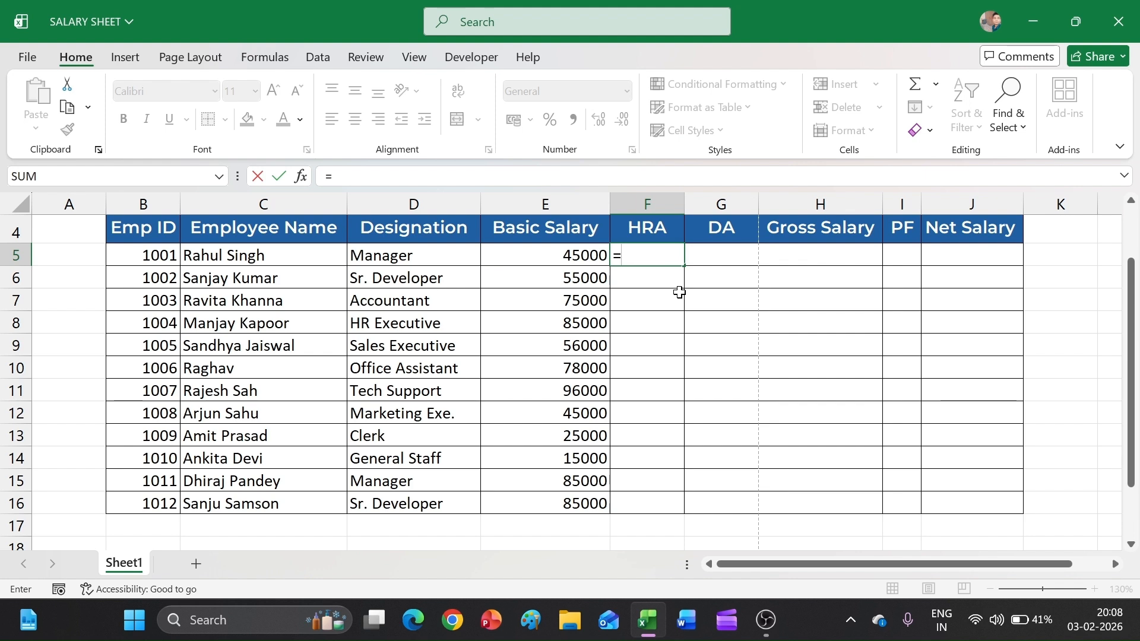
pyautogui.click(536, 262)
pyautogui.write('*')
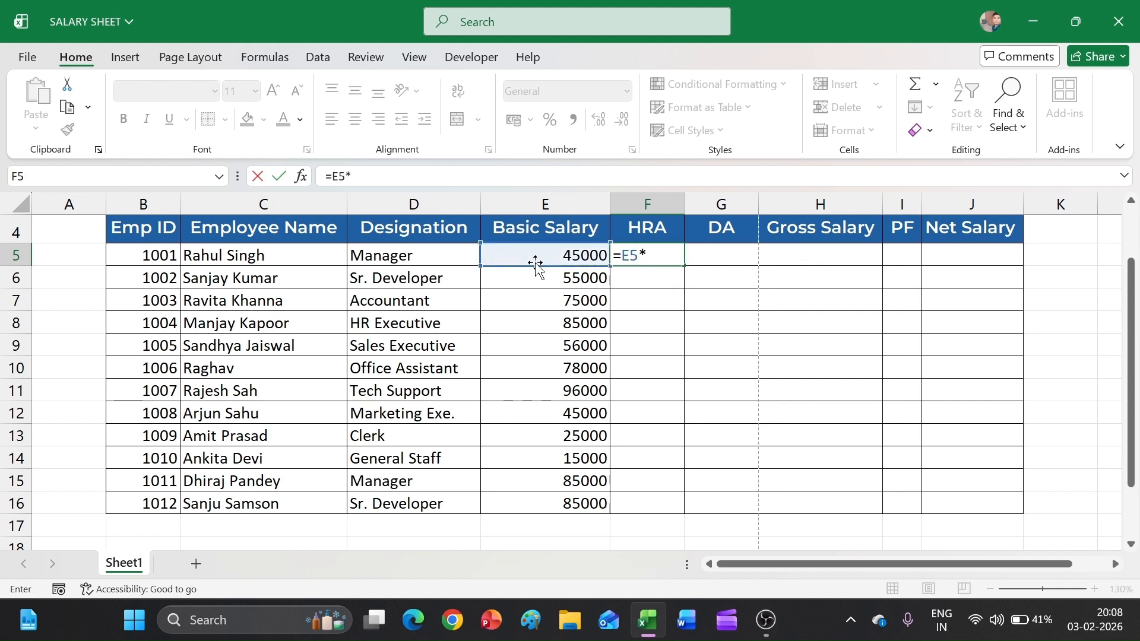
pyautogui.write('20%')
pyautogui.press('Return')
pyautogui.click(643, 254)
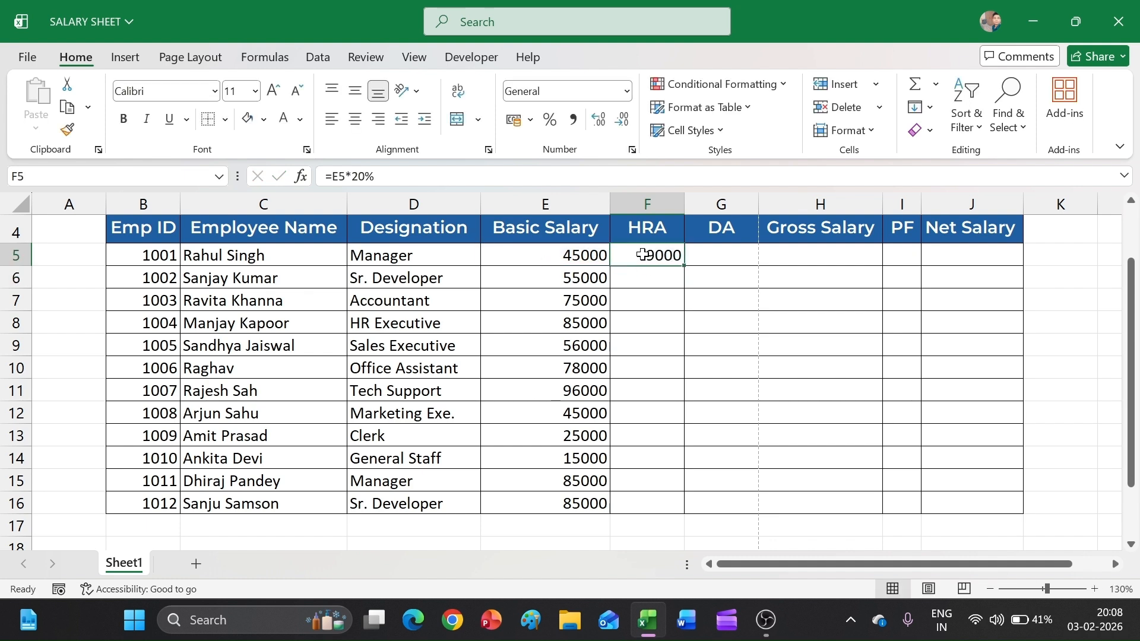
pyautogui.doubleClick(684, 266)
# Calculate DA in G5 as 10% of the basic salary with =E5*10% and fill the formula down to G16.
pyautogui.click(707, 256)
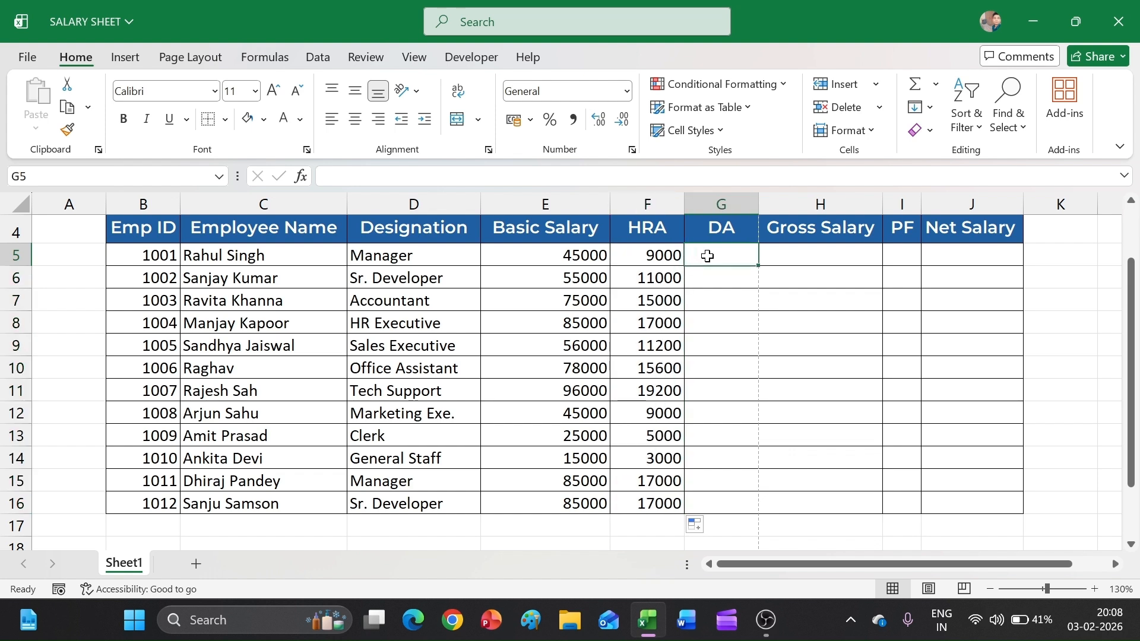
pyautogui.write('=')
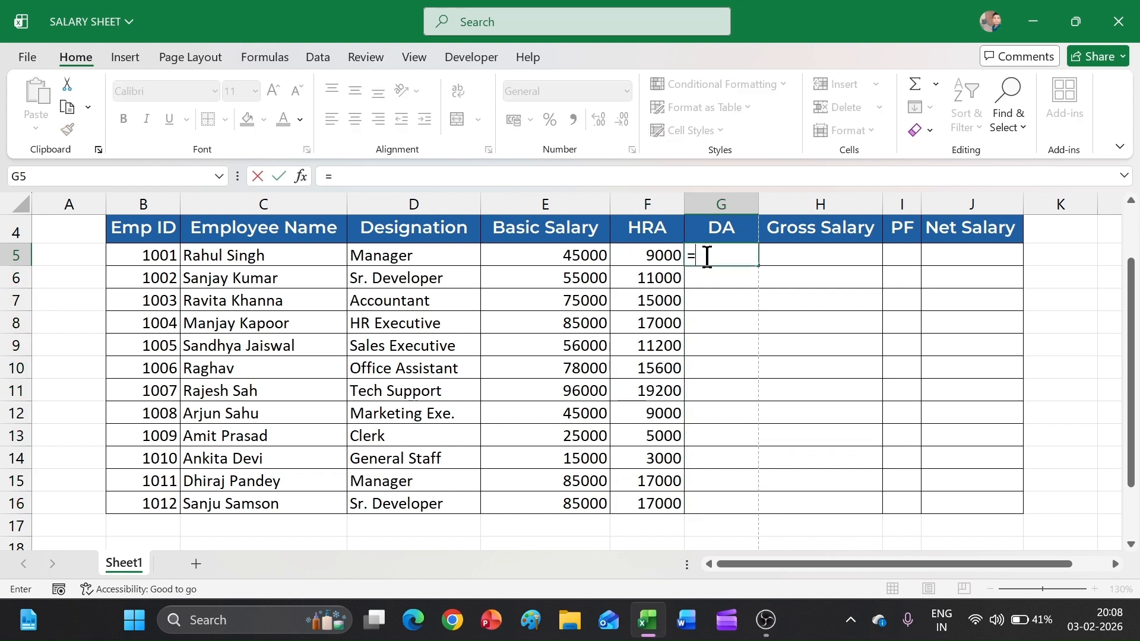
pyautogui.click(547, 262)
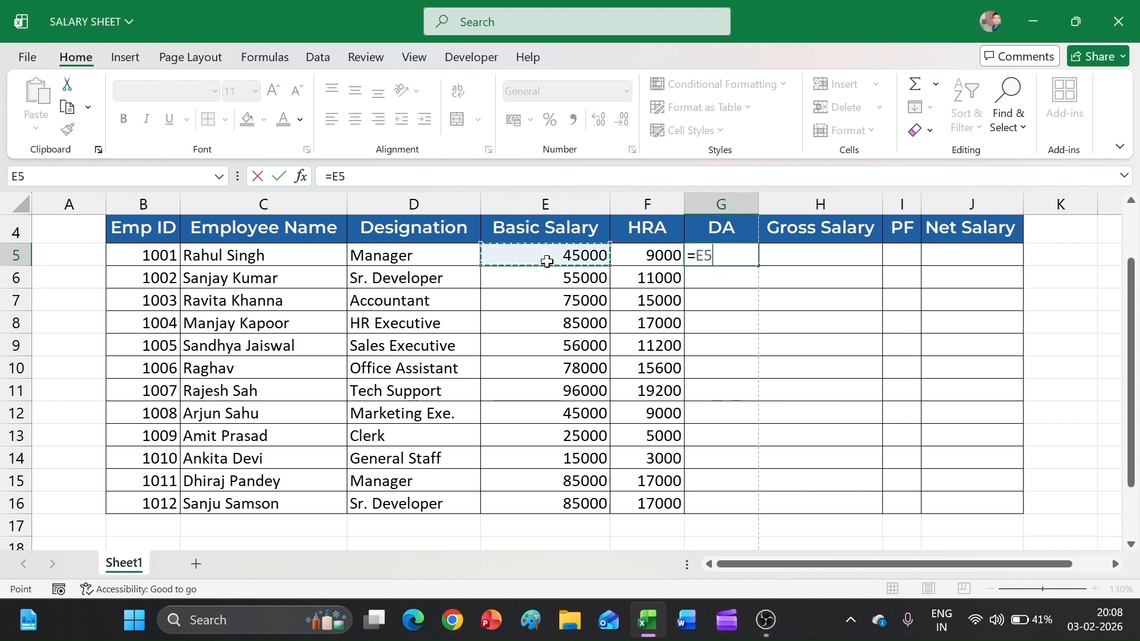
pyautogui.write('*10')
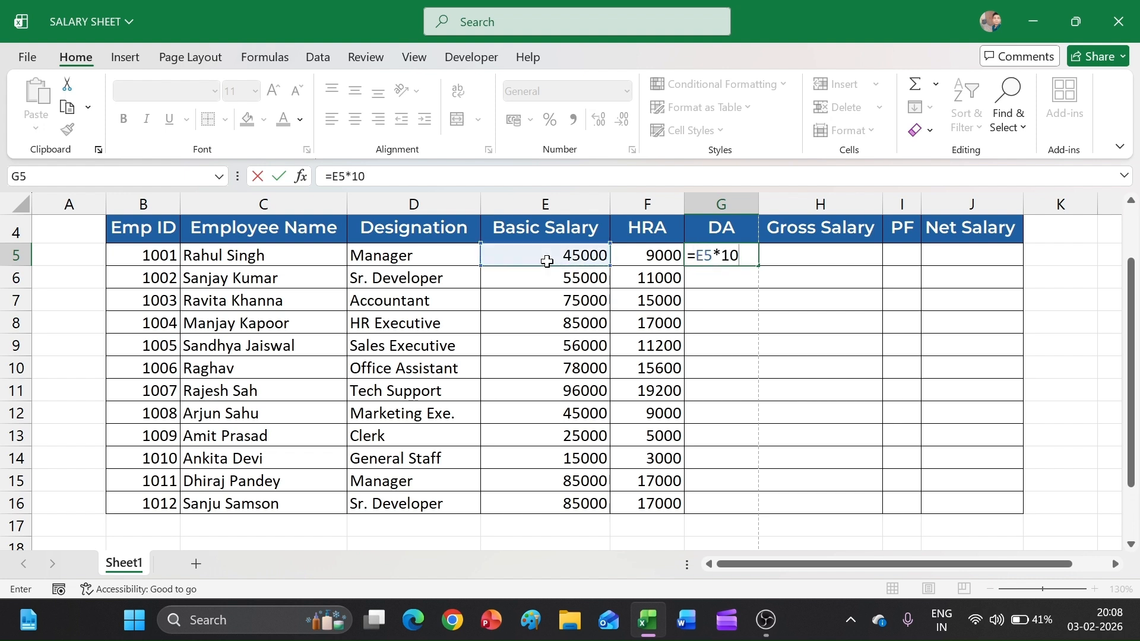
pyautogui.write('%')
pyautogui.press('Return')
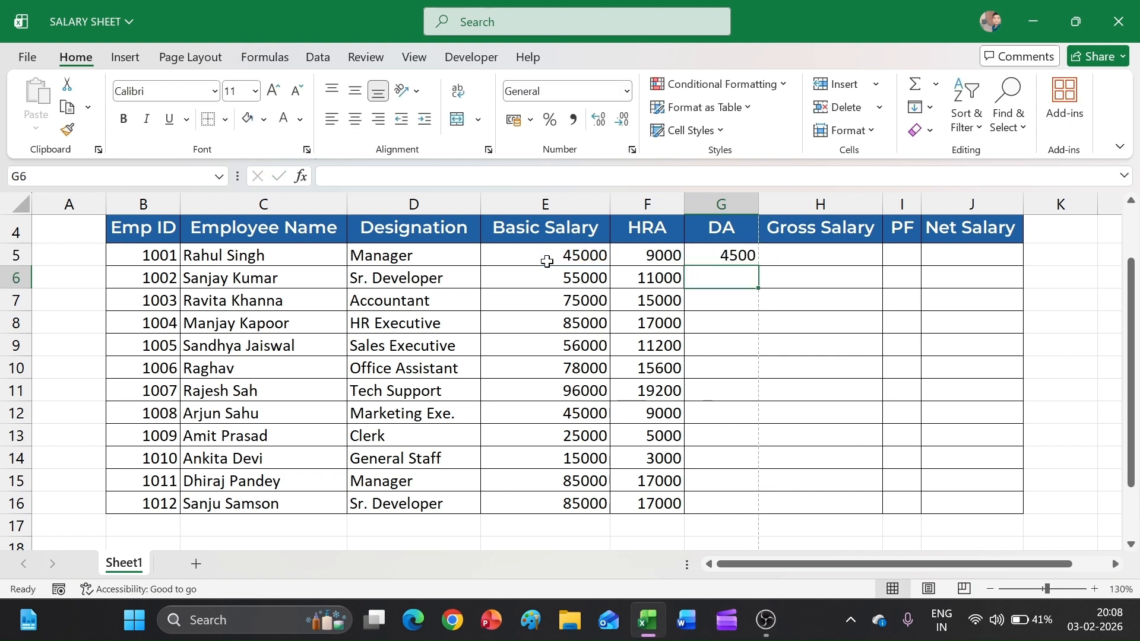
pyautogui.click(709, 259)
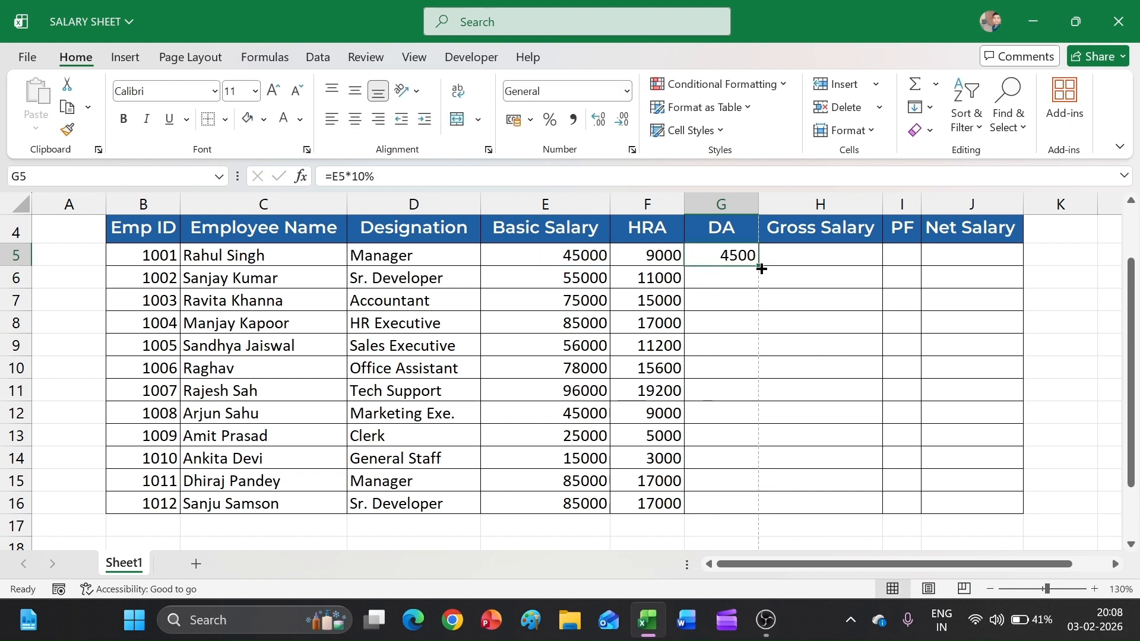
pyautogui.doubleClick(760, 269)
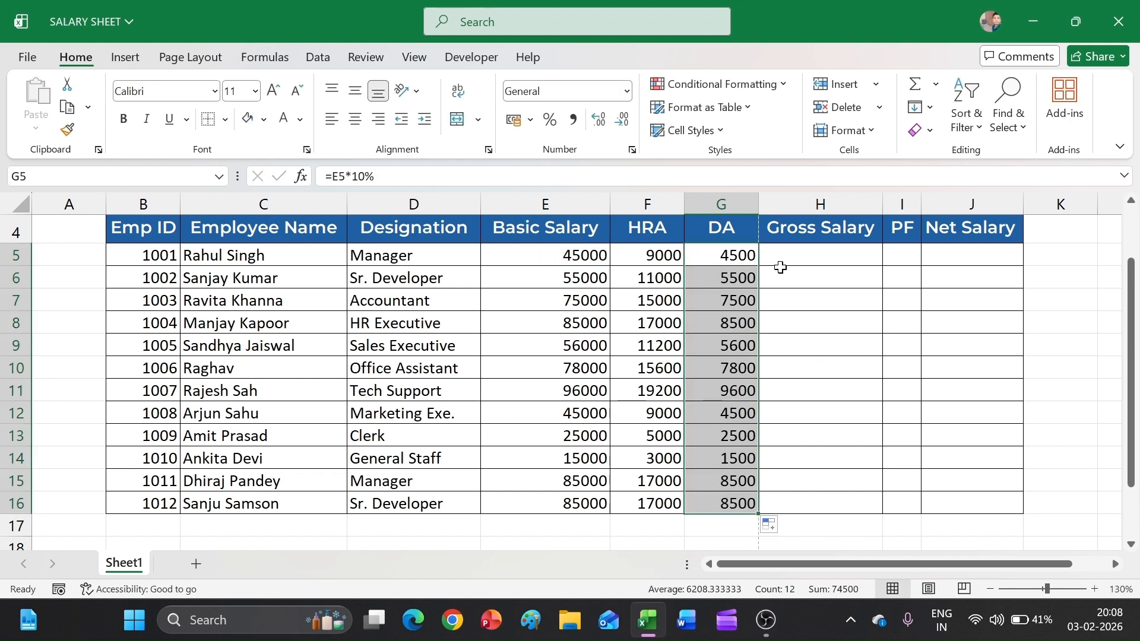
# Calculate the gross salary in H5 with AutoSum as =SUM(E5:G5) and fill the formula down to H16.
pyautogui.click(820, 255)
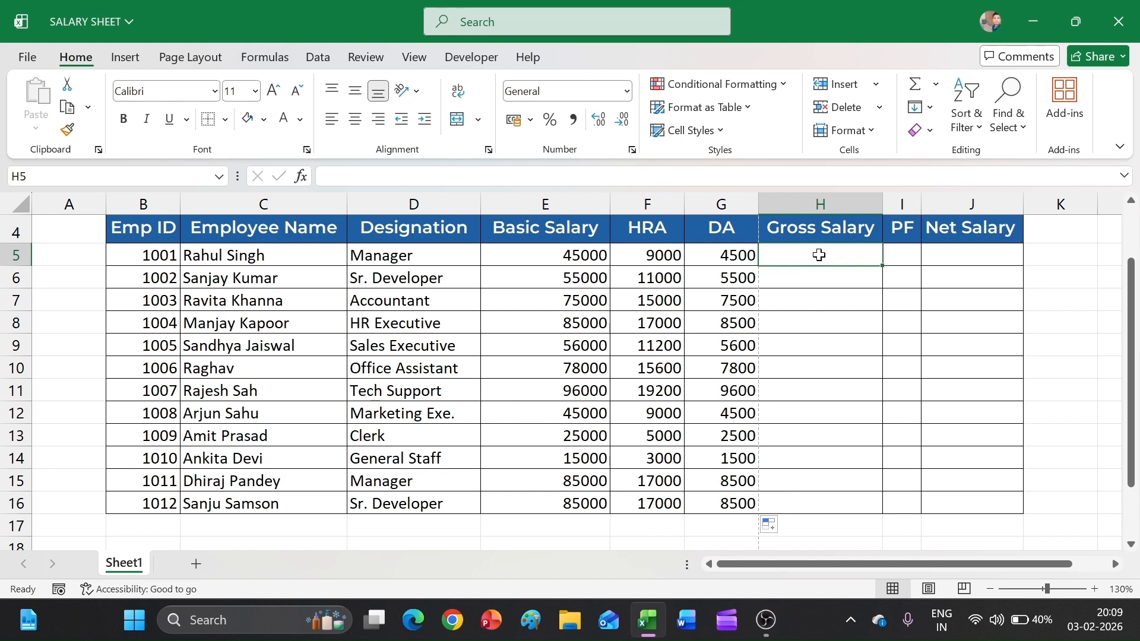
pyautogui.write('=')
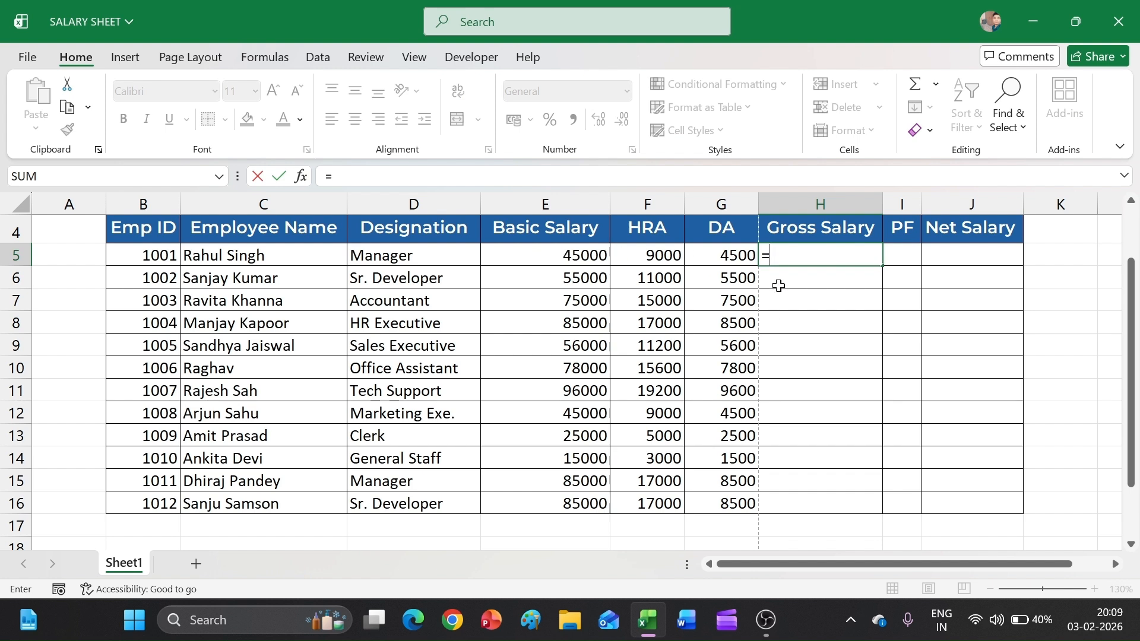
pyautogui.press('Escape')
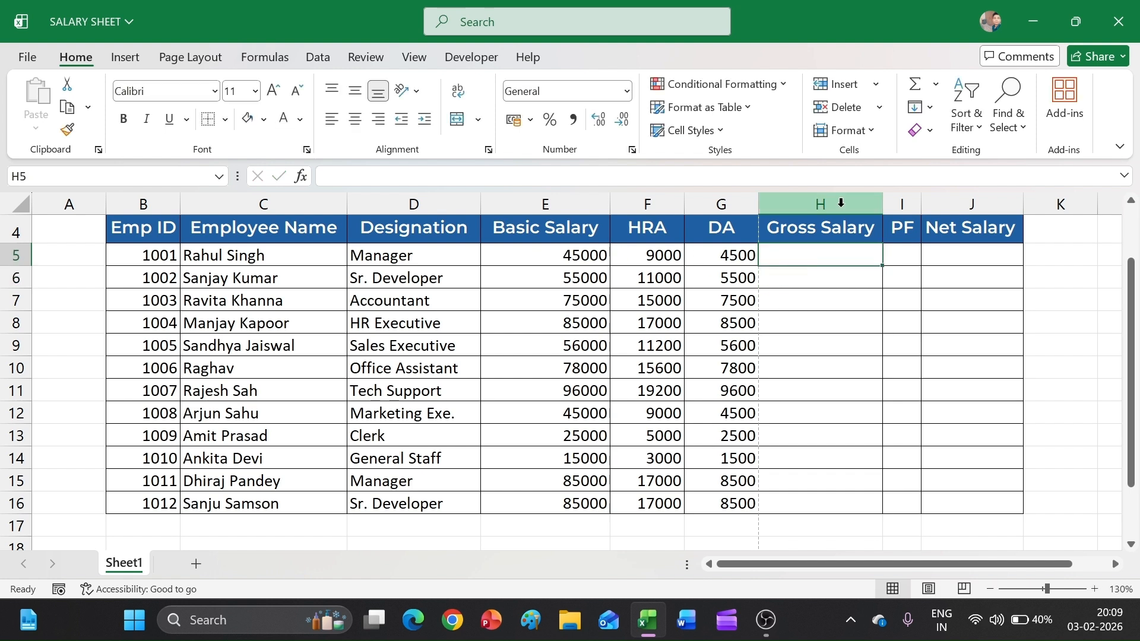
pyautogui.click(933, 84)
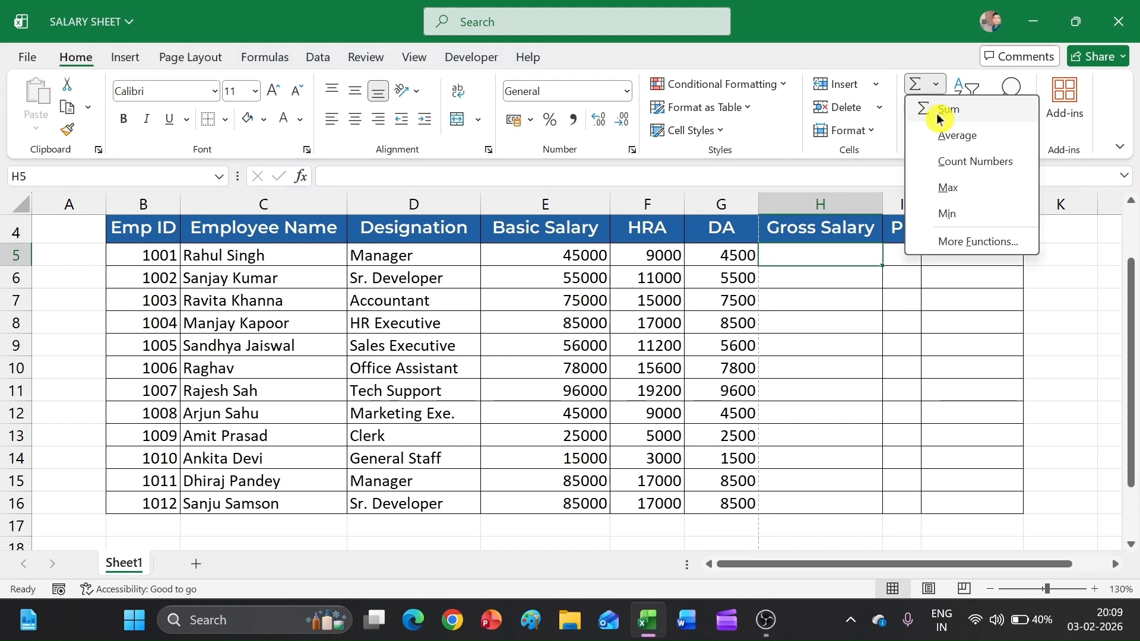
pyautogui.click(935, 112)
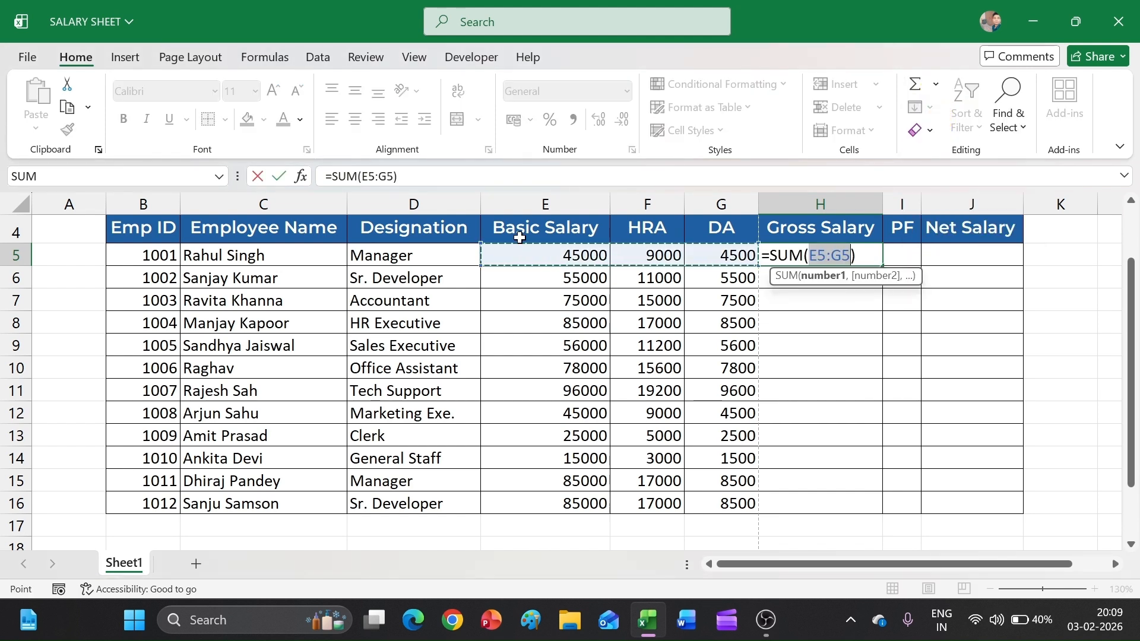
pyautogui.press('Return')
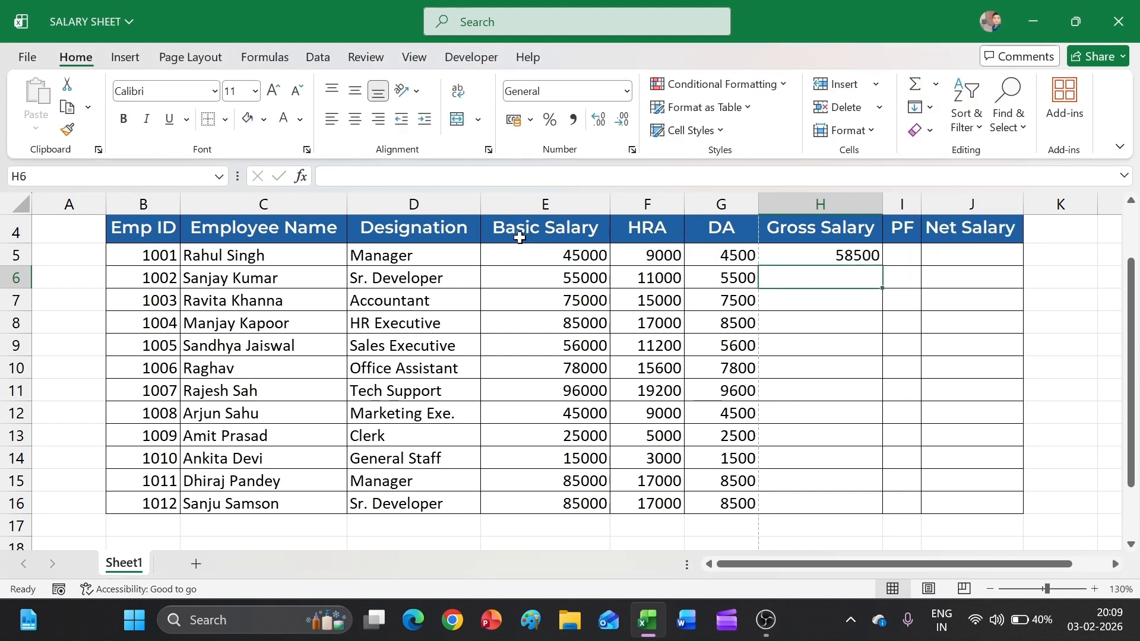
pyautogui.click(828, 258)
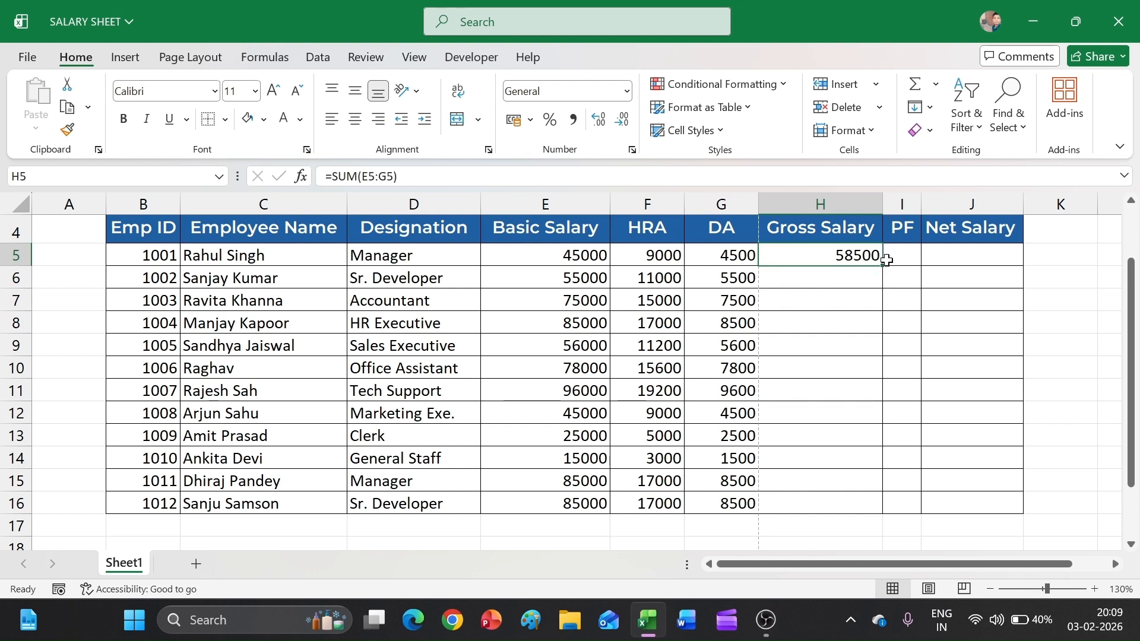
pyautogui.moveTo(881, 269); pyautogui.dragTo(883, 515)
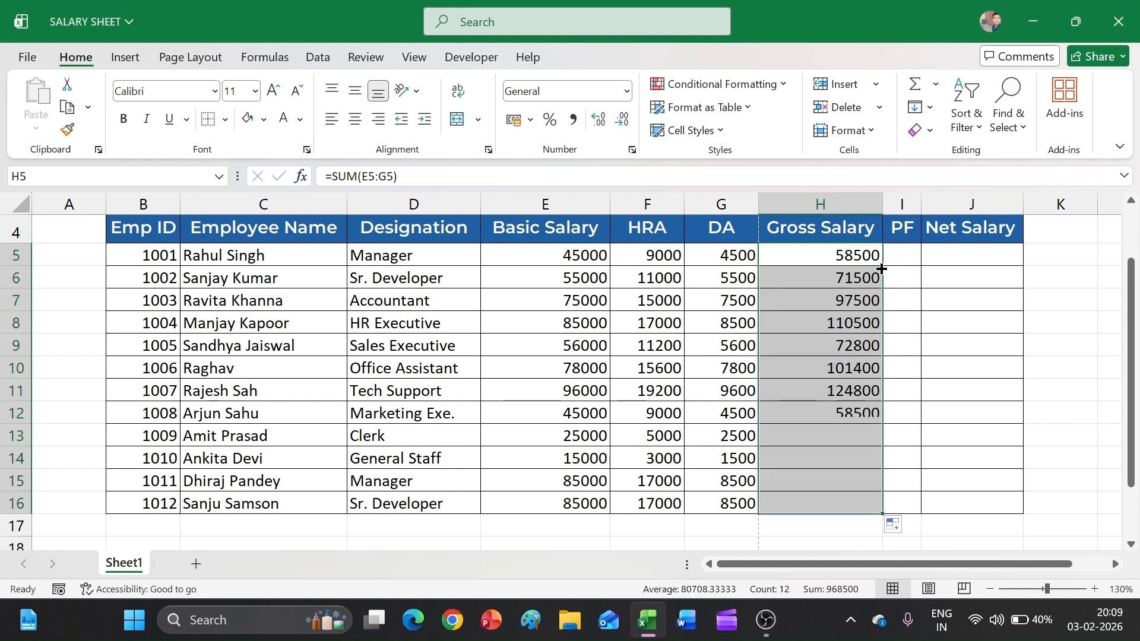
# Widen the PF column slightly and calculate PF in I5 as 12% of the gross salary with =H5*12%.
pyautogui.click(908, 257)
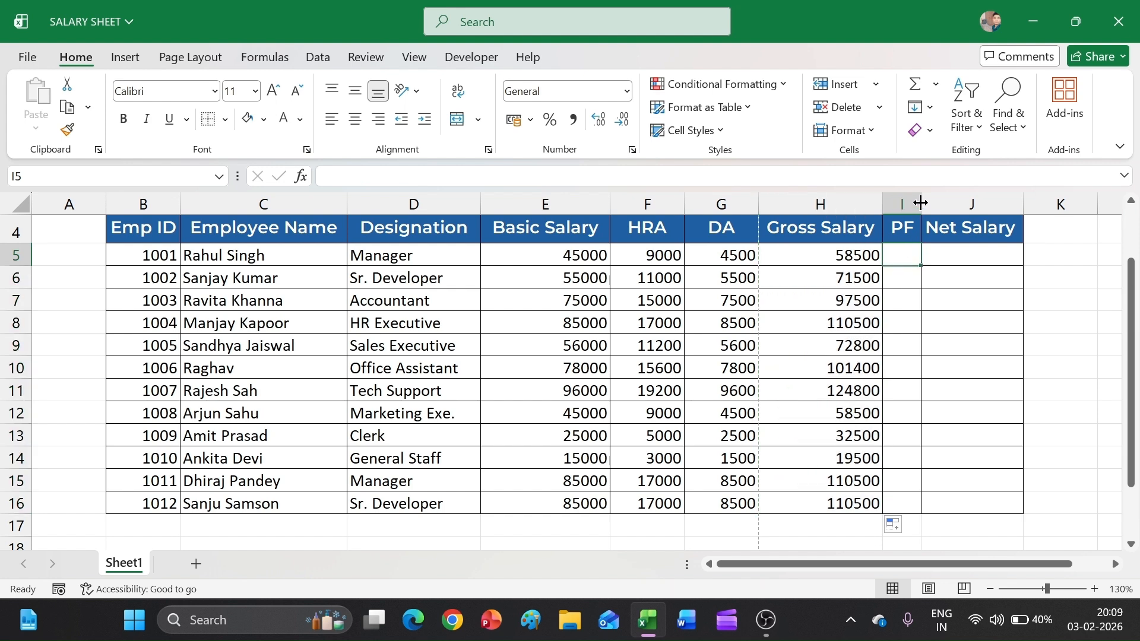
pyautogui.moveTo(920, 204); pyautogui.dragTo(934, 204)
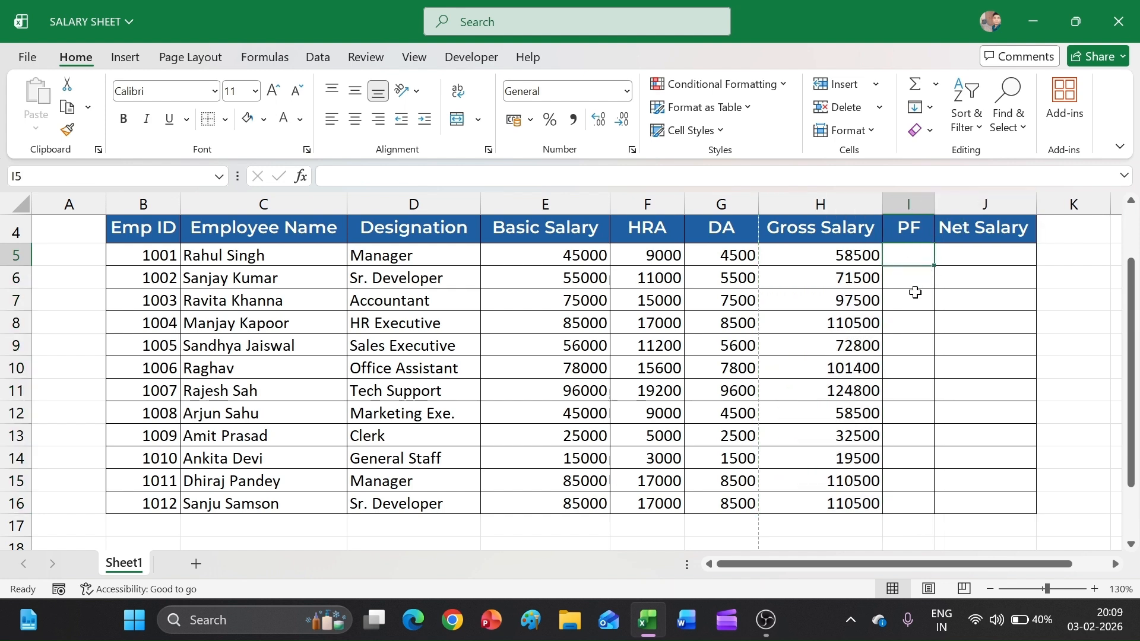
pyautogui.click(908, 277)
pyautogui.click(906, 253)
pyautogui.write('=')
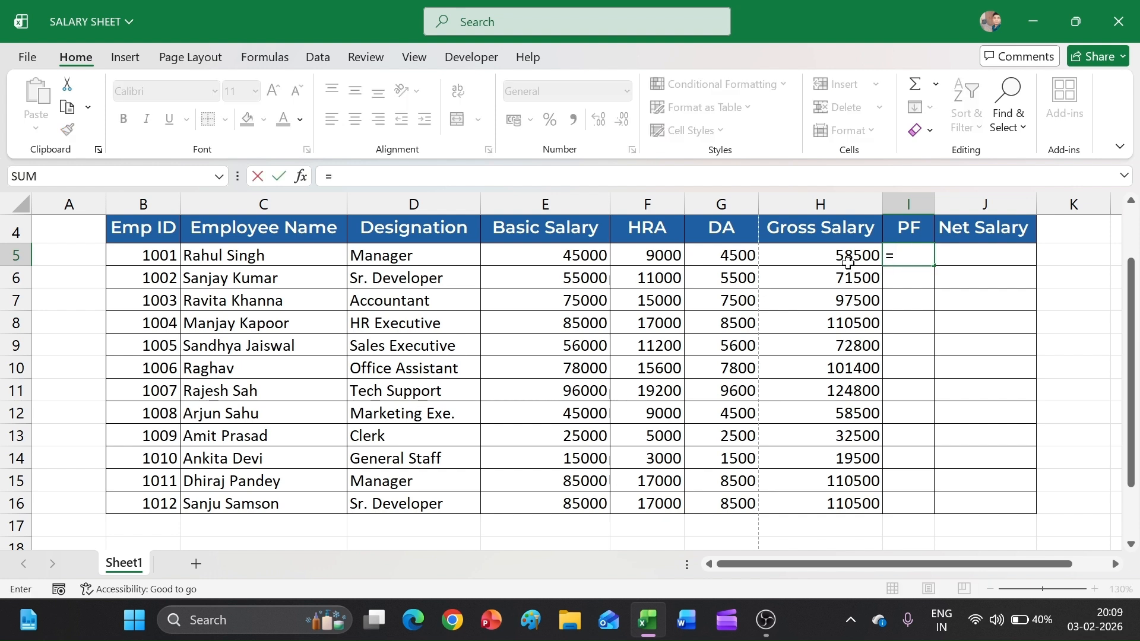
pyautogui.click(850, 267)
pyautogui.write('*')
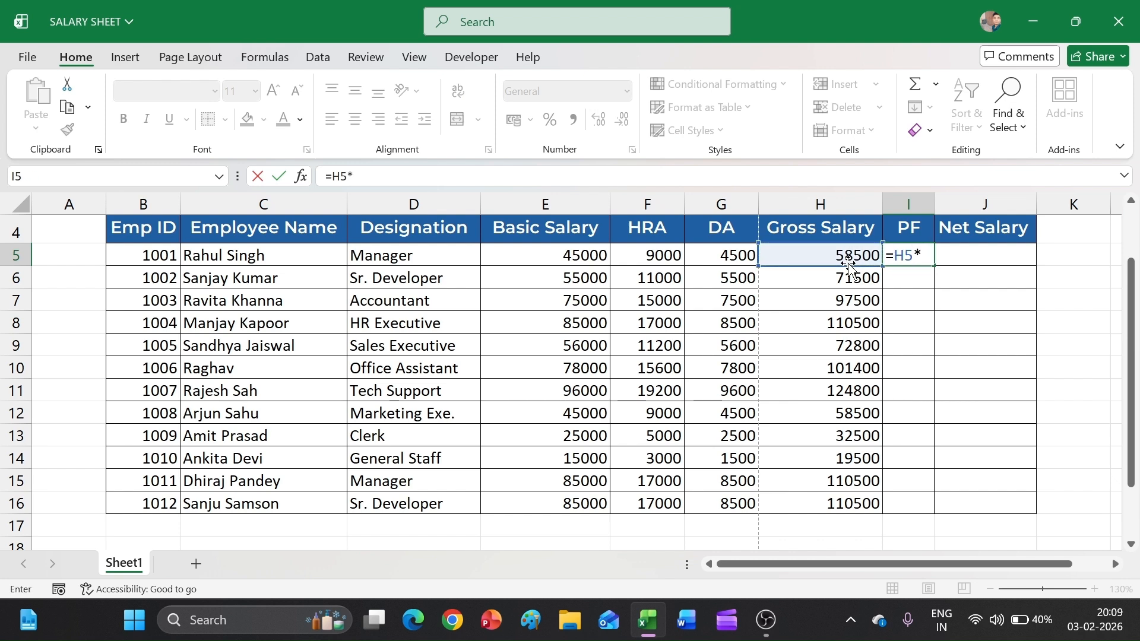
pyautogui.write('12%')
pyautogui.press('Return')
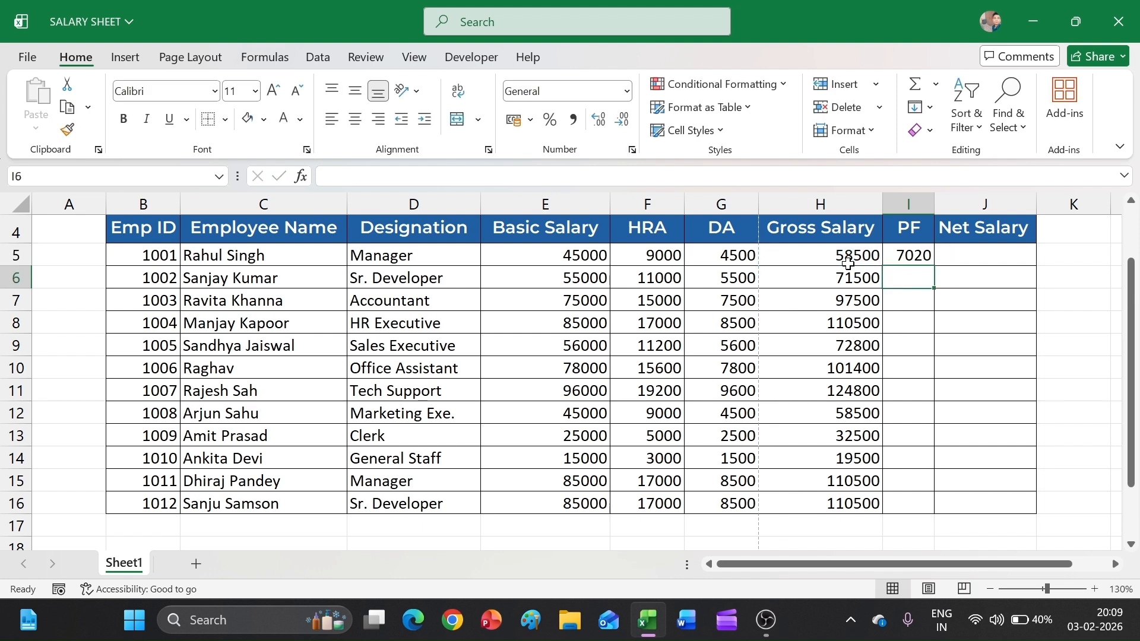
# Widen the PF column slightly more and fill the PF formula from I5 down to I16.
pyautogui.moveTo(941, 198); pyautogui.dragTo(950, 199)
pyautogui.click(977, 255)
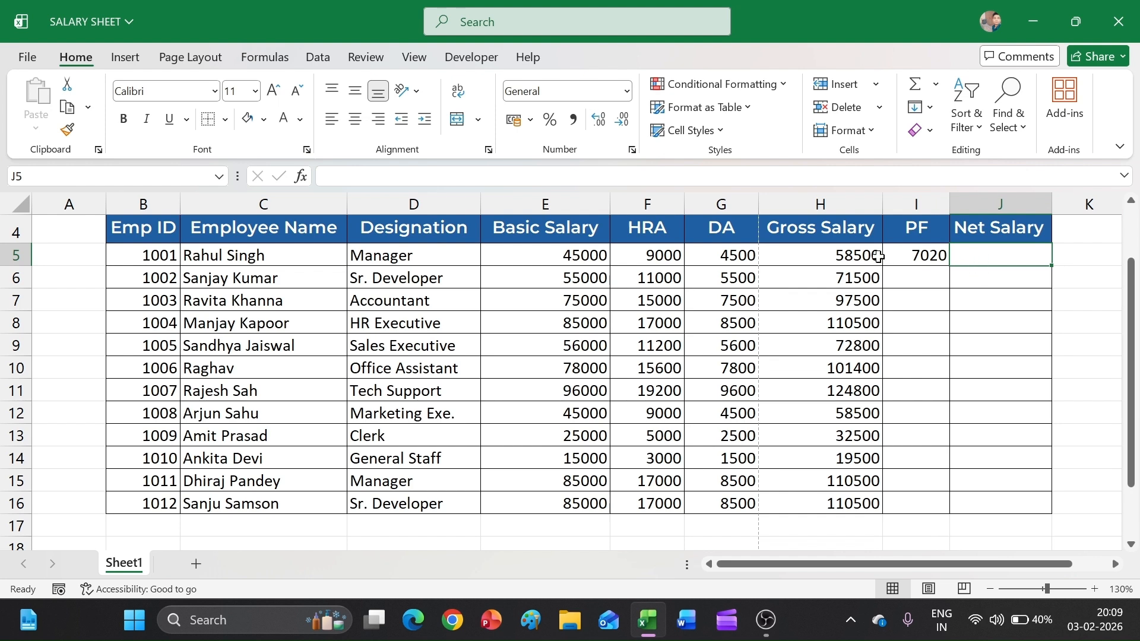
pyautogui.click(828, 257)
pyautogui.click(913, 256)
pyautogui.click(1004, 253)
pyautogui.click(917, 256)
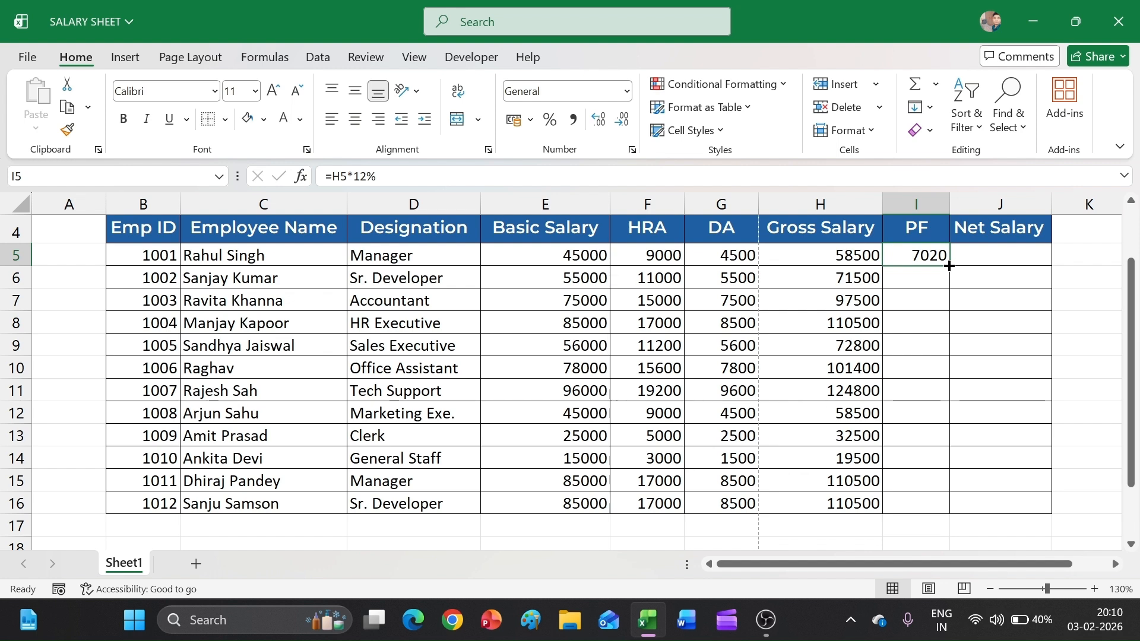
pyautogui.doubleClick(949, 267)
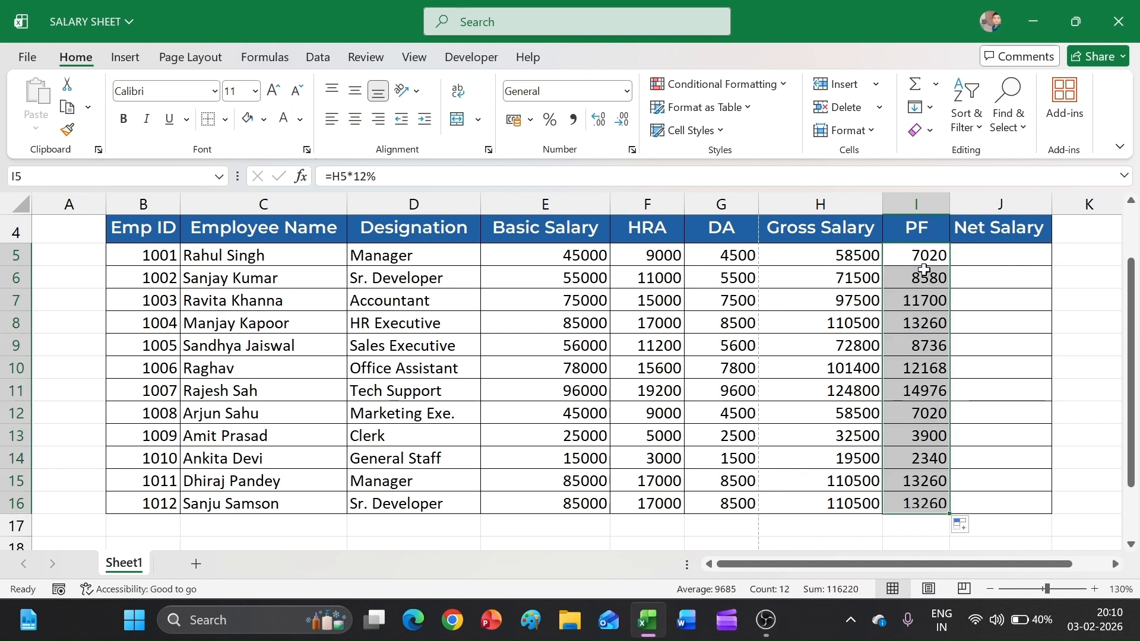
pyautogui.click(901, 278)
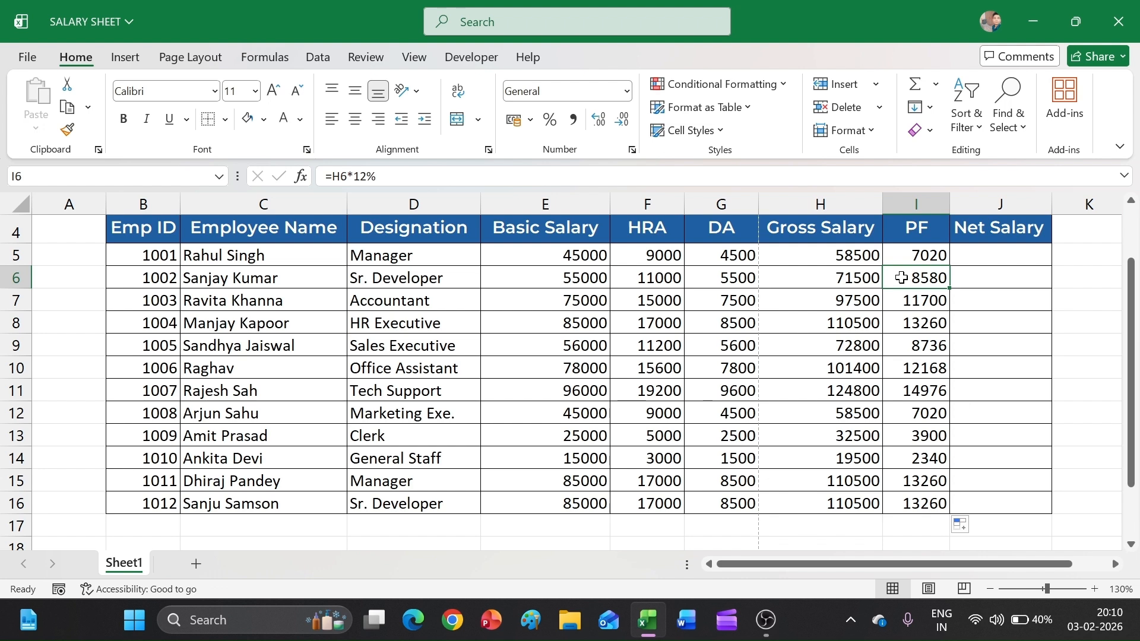
# Calculate the net salary in J5 with =H5+I5 and fill the formula down to J16.
pyautogui.click(997, 257)
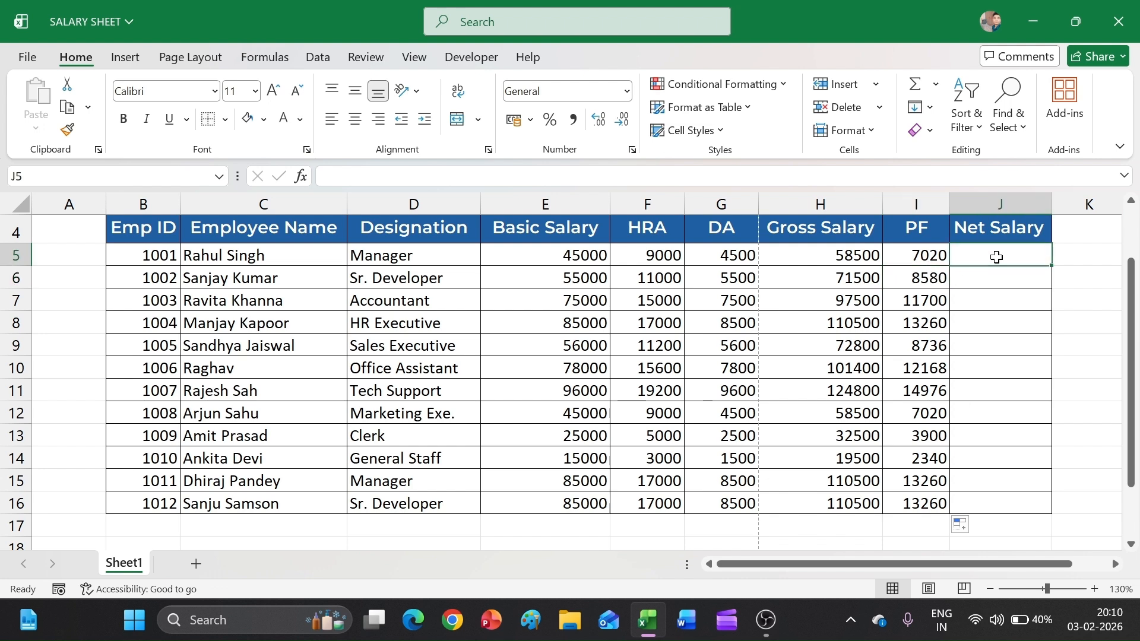
pyautogui.write('=')
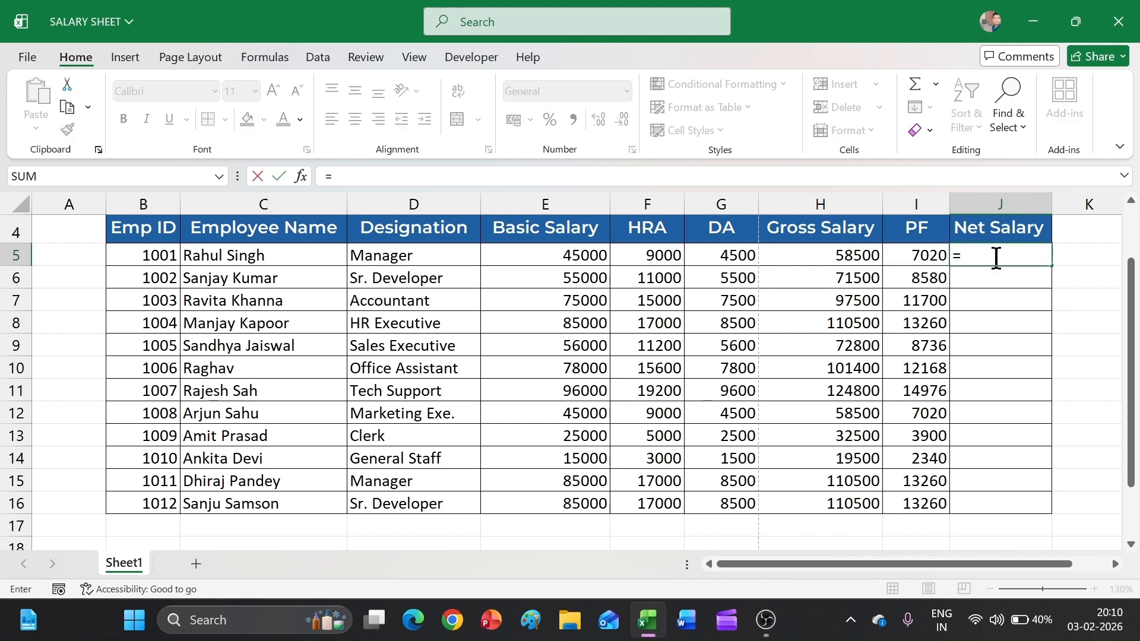
pyautogui.click(843, 259)
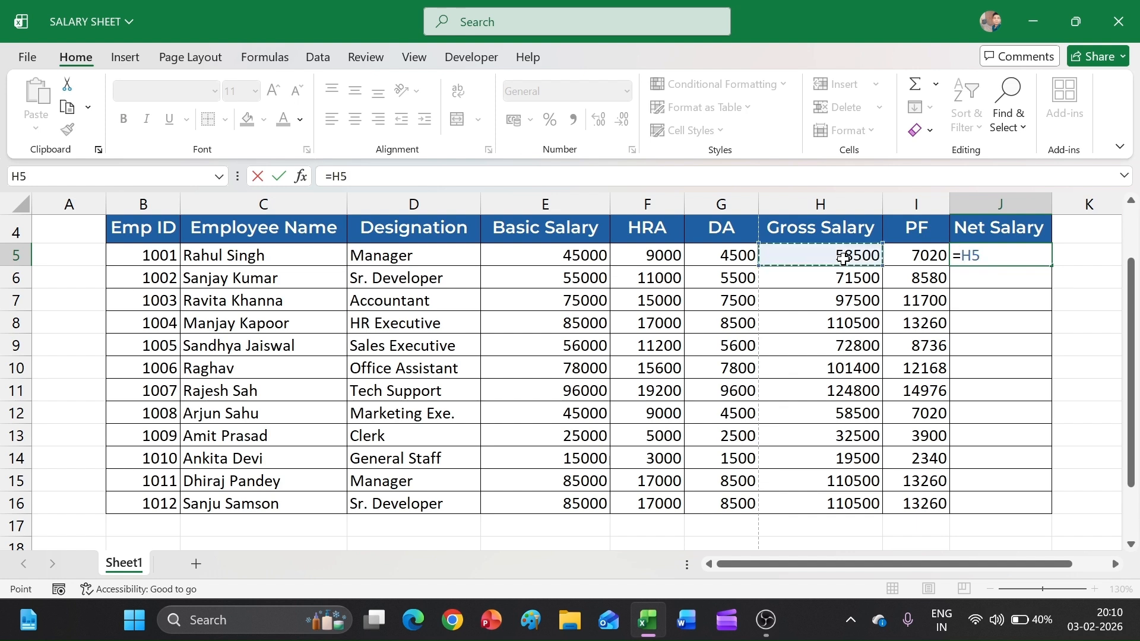
pyautogui.write('+')
pyautogui.click(903, 255)
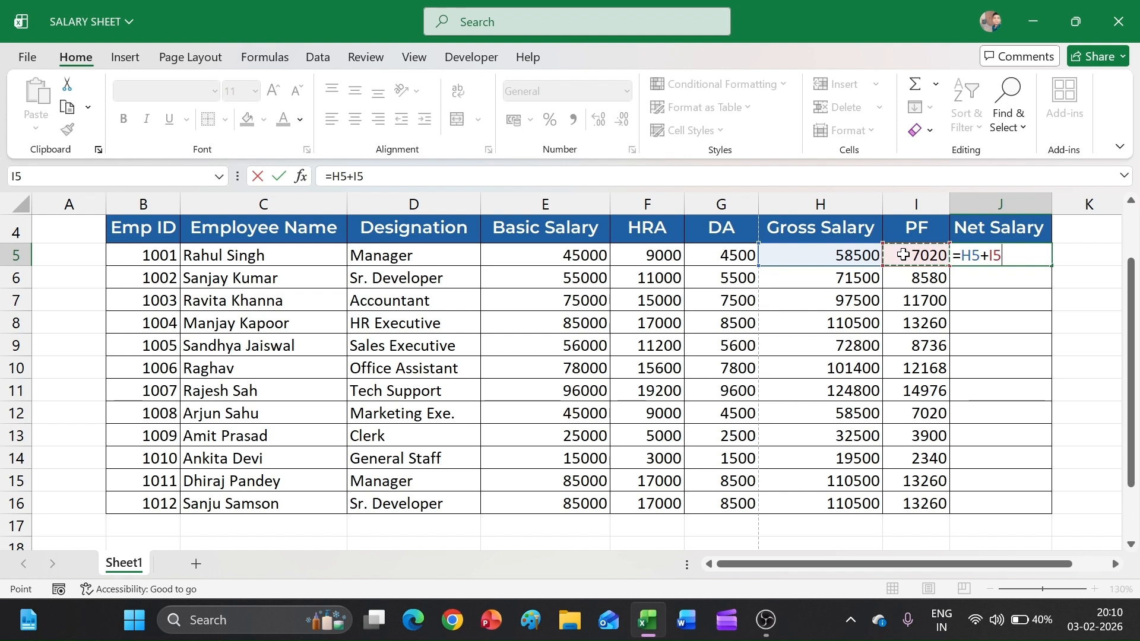
pyautogui.press('Return')
pyautogui.click(997, 254)
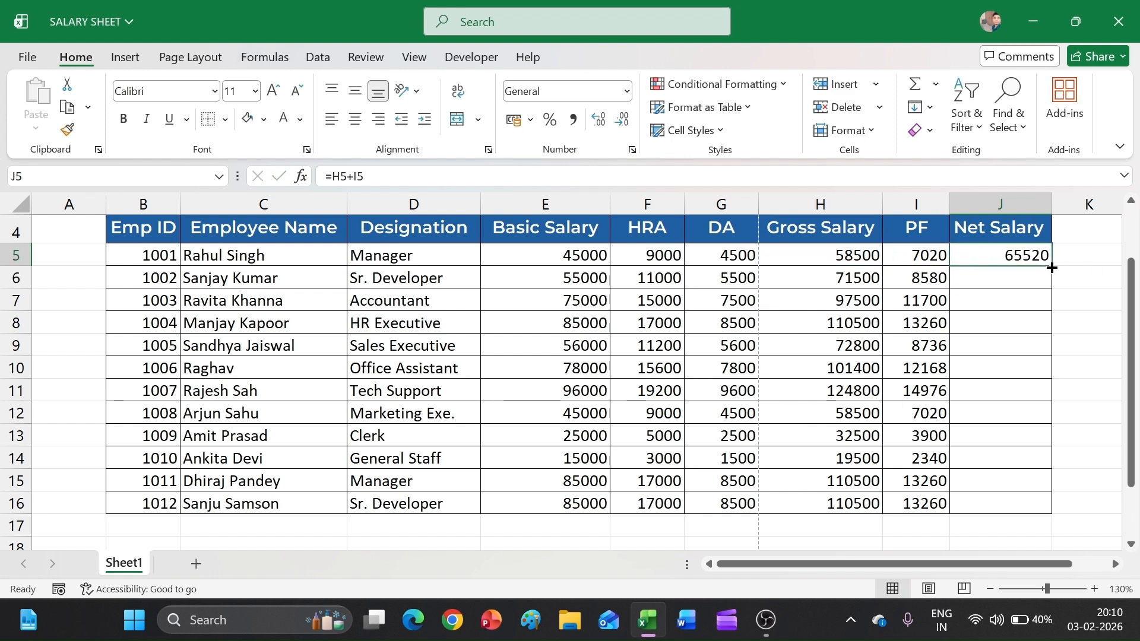
pyautogui.doubleClick(1047, 268)
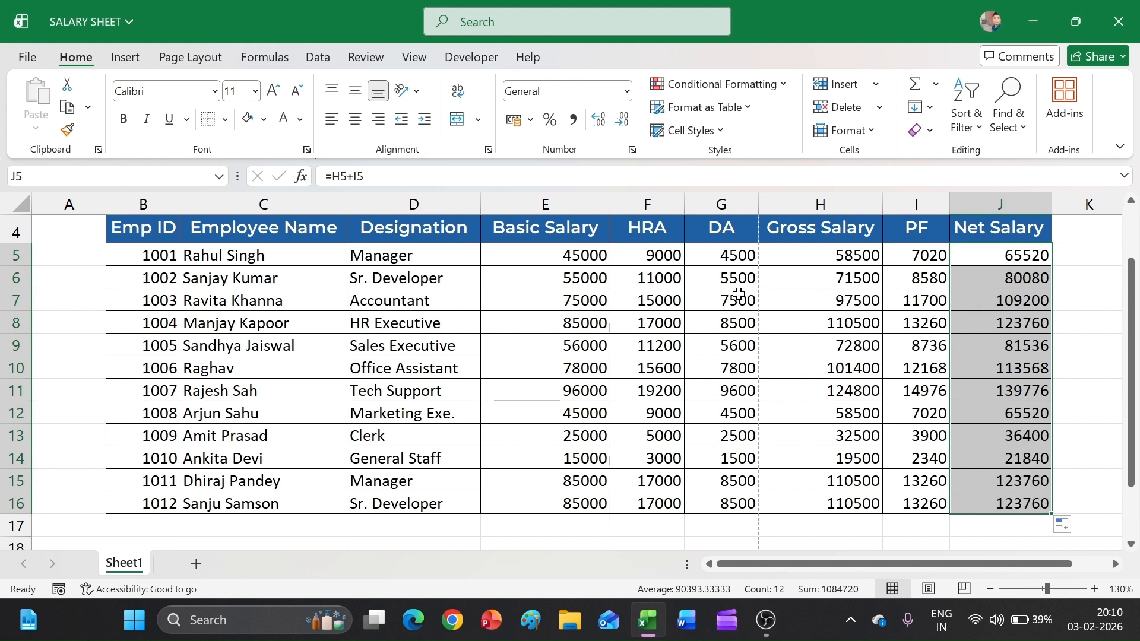
pyautogui.click(738, 295)
pyautogui.scroll(-1, 738, 295)
pyautogui.scroll(2, 738, 295)
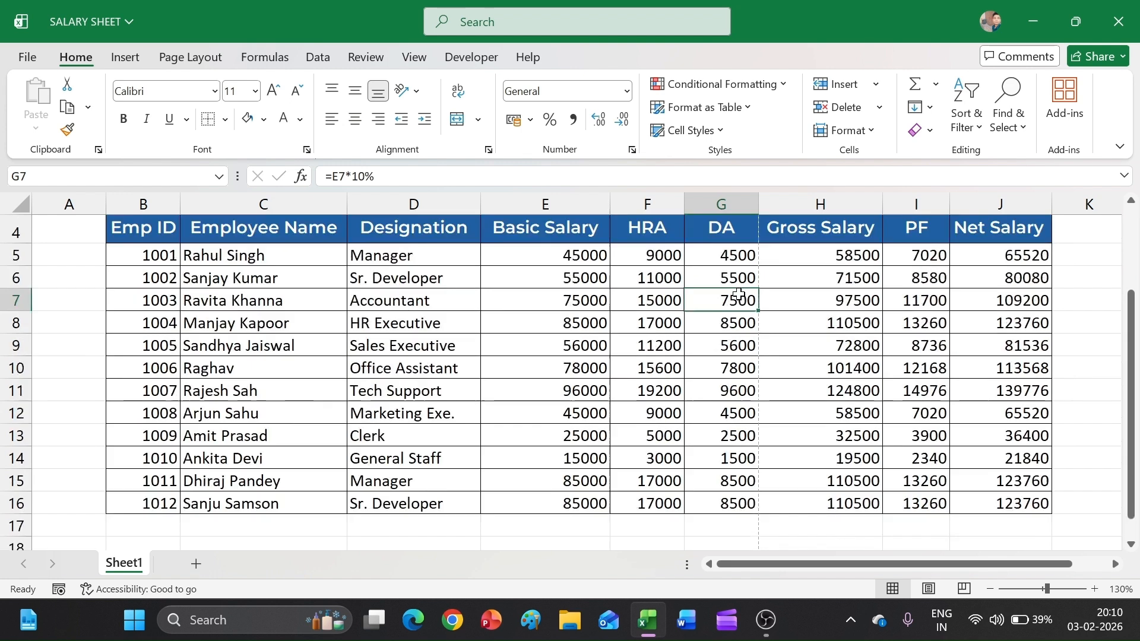
pyautogui.scroll(-1, 739, 295)
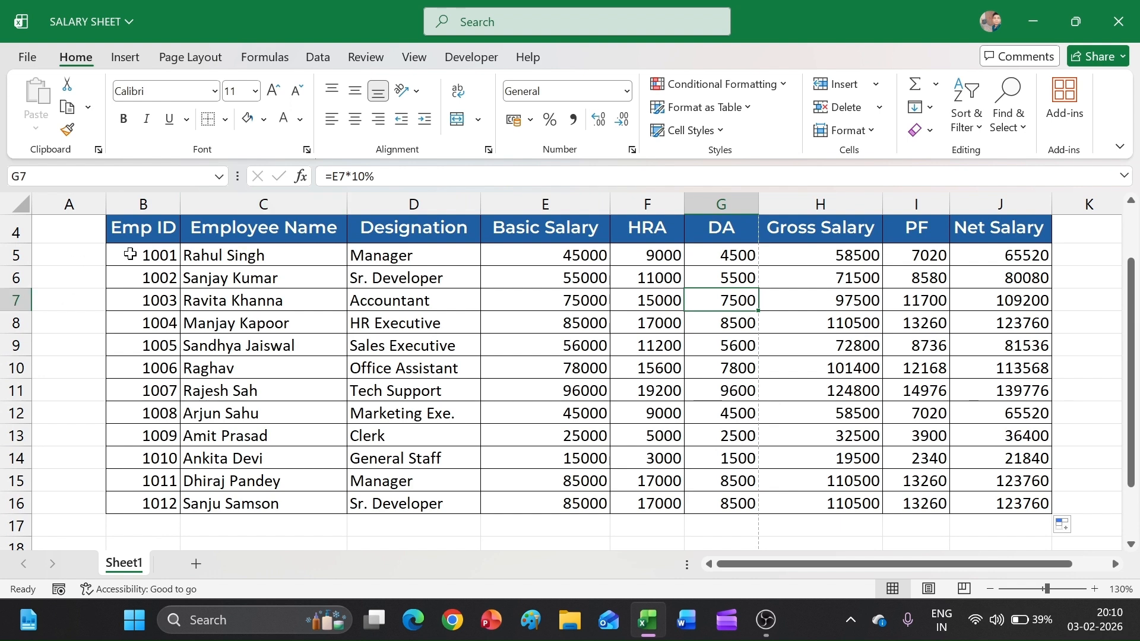
# Change the font of the employee data in B5:J16 to Segoe UI.
pyautogui.moveTo(130, 254); pyautogui.dragTo(1031, 509)
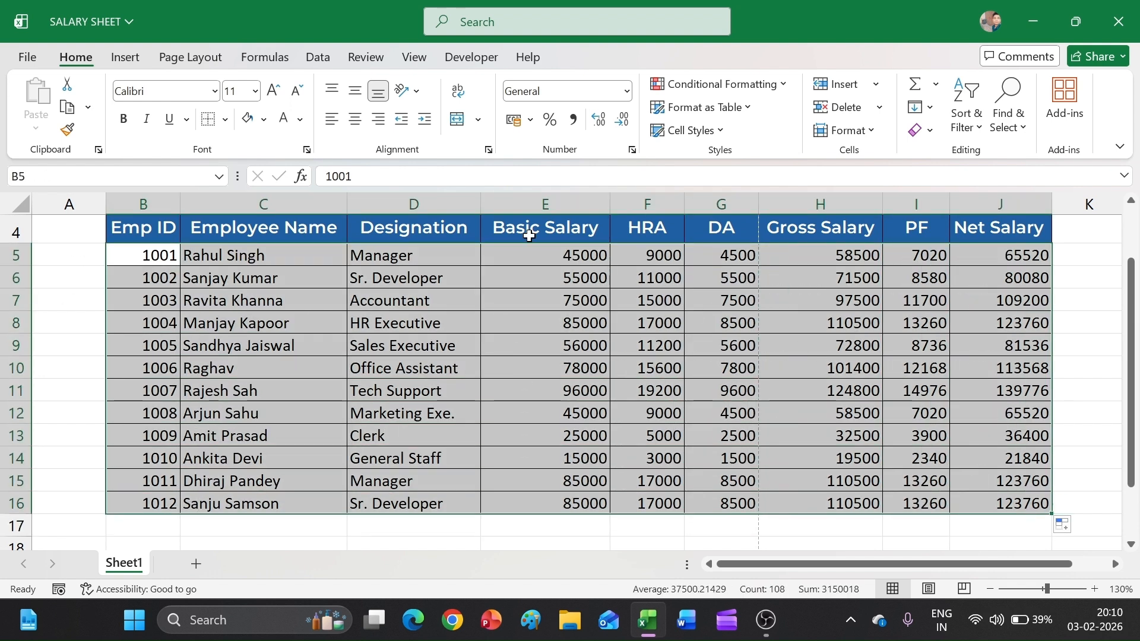
pyautogui.click(215, 95)
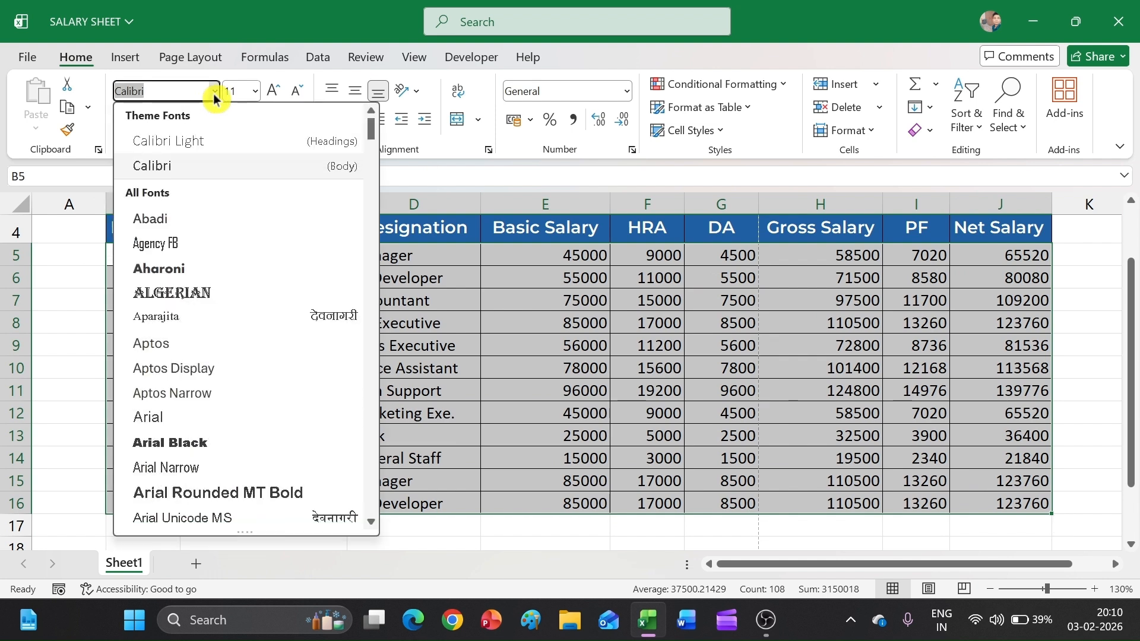
pyautogui.write('S')
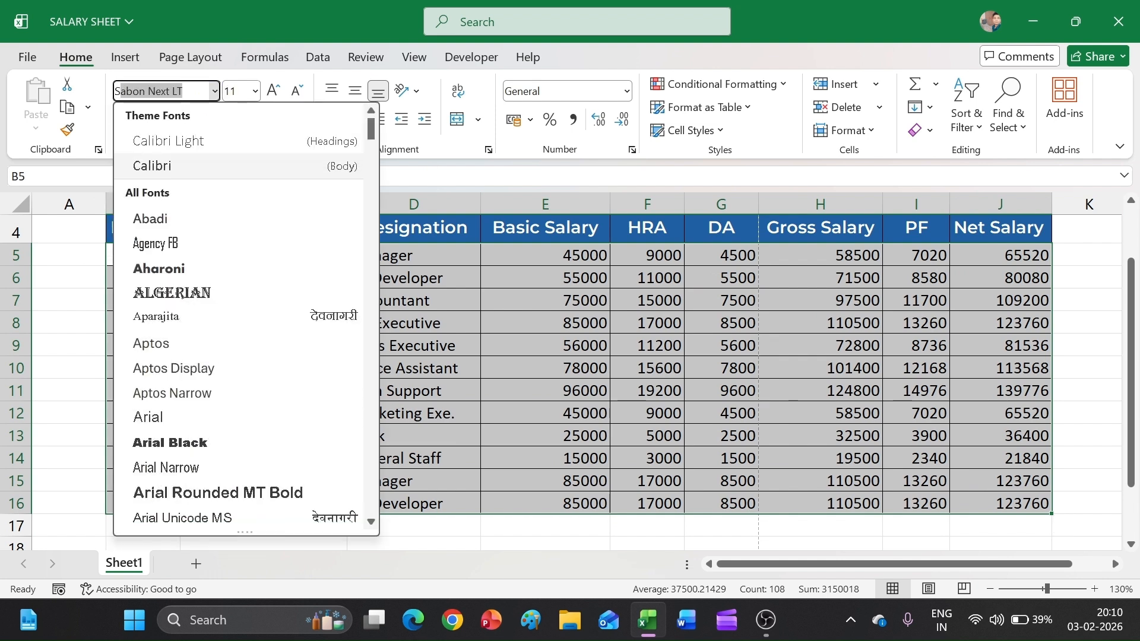
pyautogui.write('e')
pyautogui.press('BackSpace')
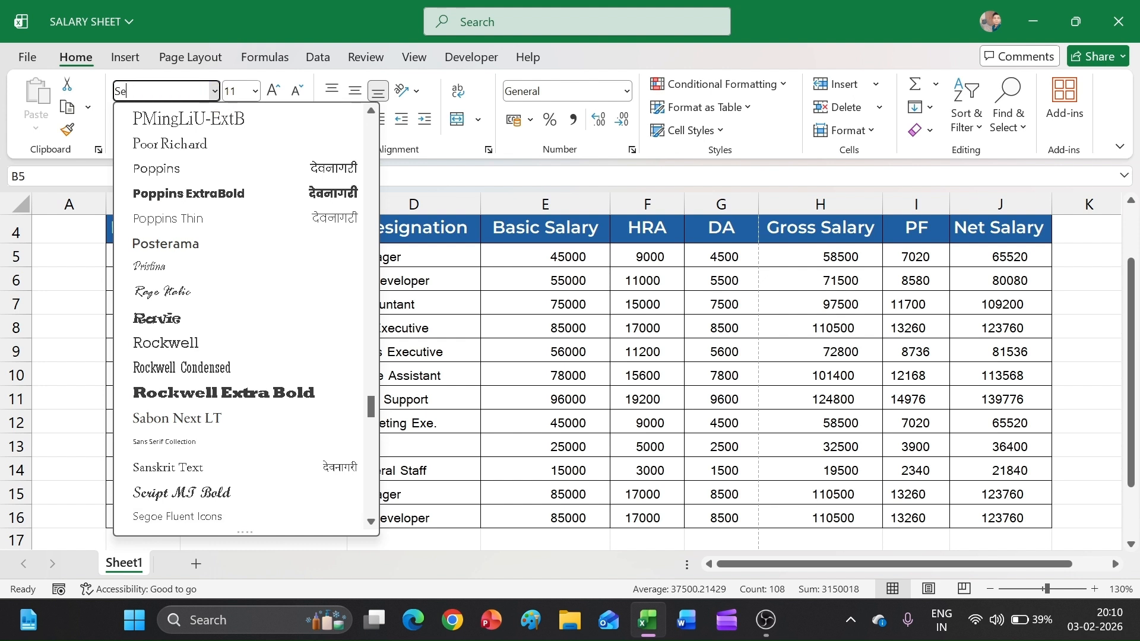
pyautogui.write('goe')
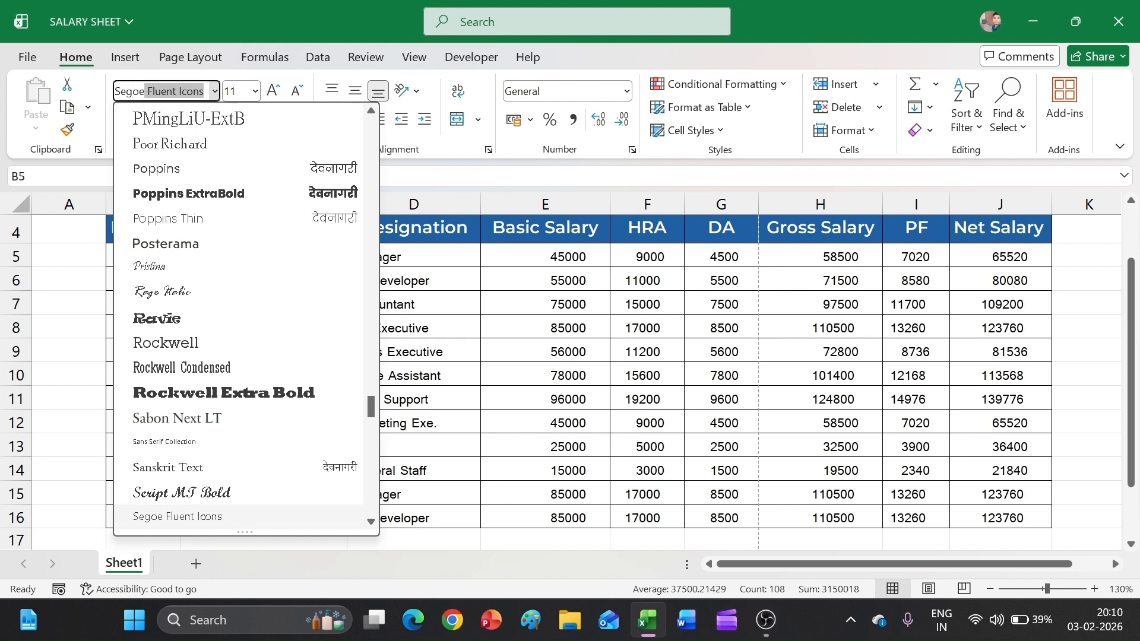
pyautogui.write(' UI')
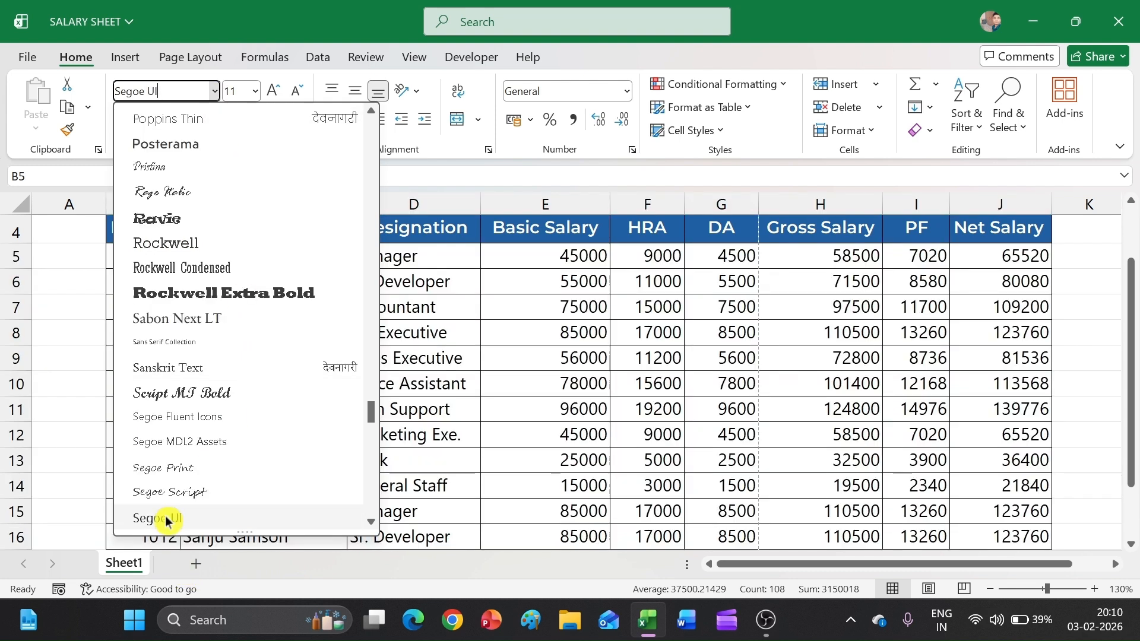
pyautogui.click(165, 518)
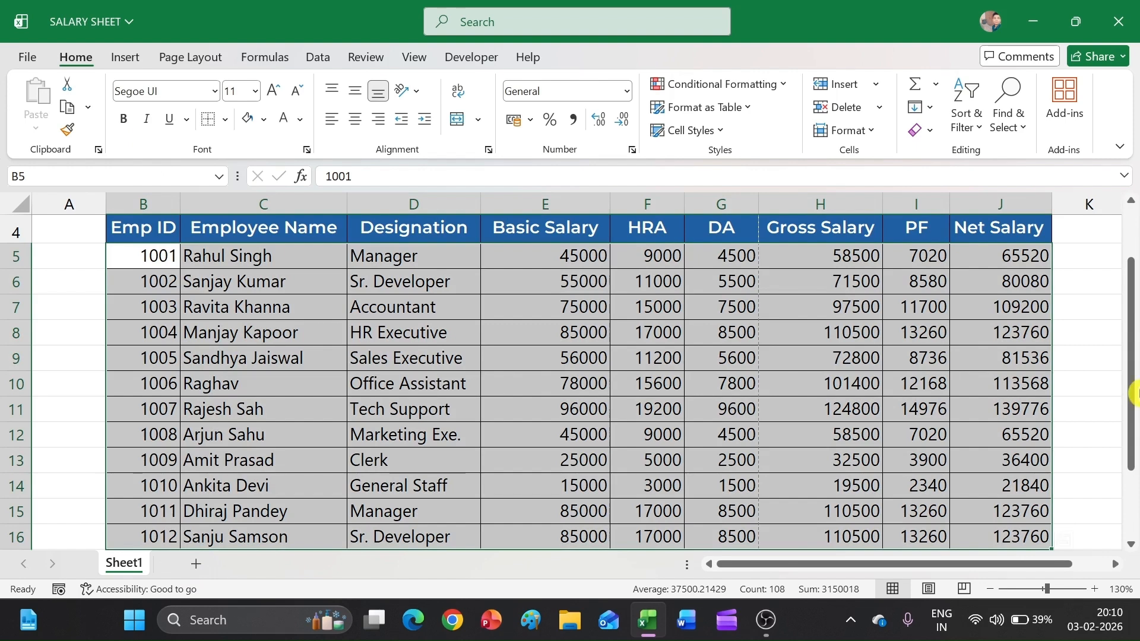
pyautogui.click(1072, 376)
# Shade the second employee's row, B6:J6, with the lightest grey theme fill colour.
pyautogui.moveTo(132, 266); pyautogui.dragTo(1015, 254)
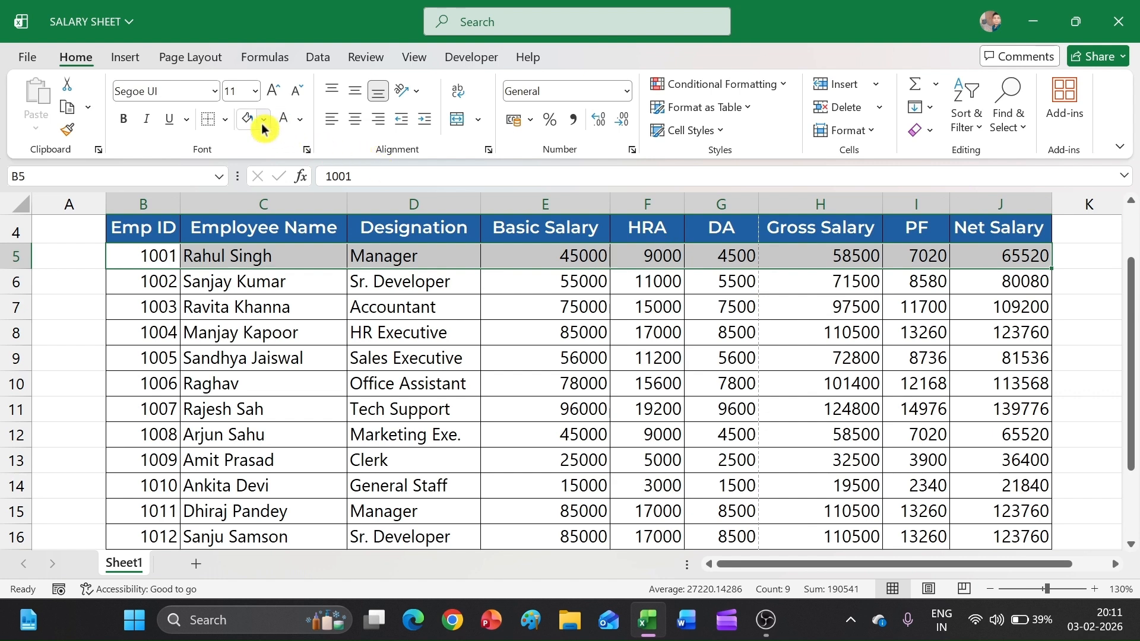
pyautogui.moveTo(138, 281); pyautogui.dragTo(1005, 294)
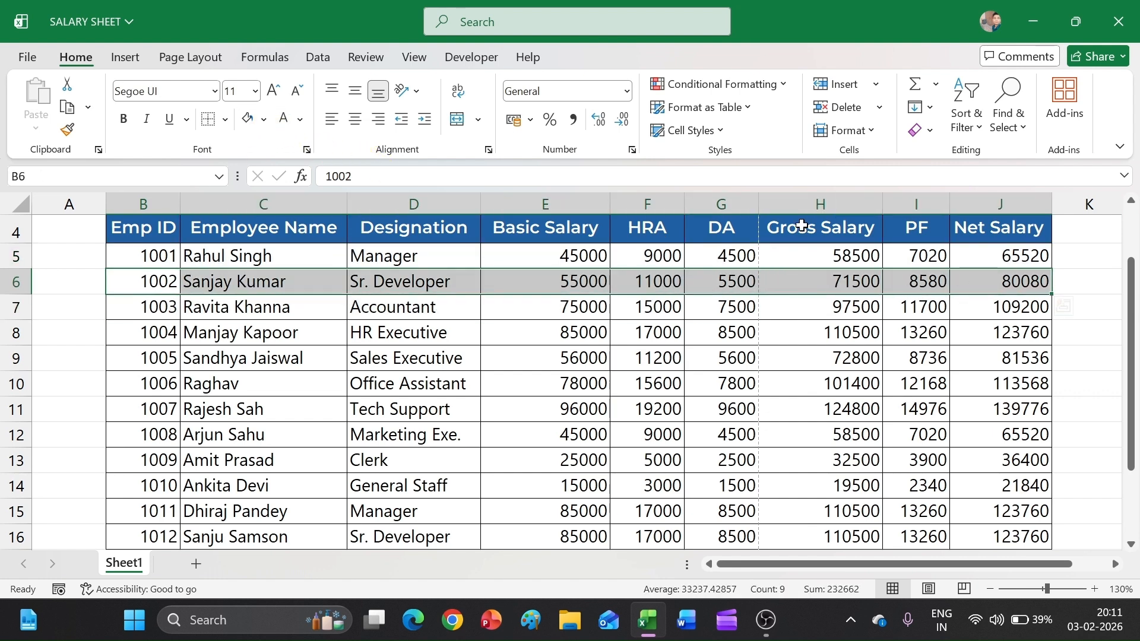
pyautogui.click(264, 119)
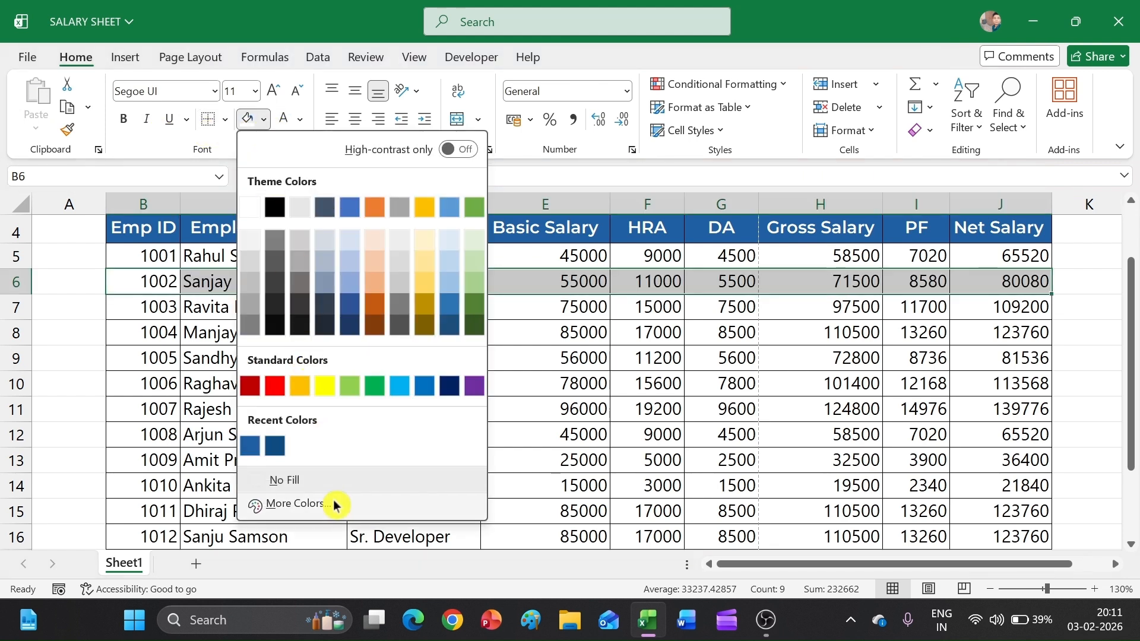
pyautogui.click(250, 248)
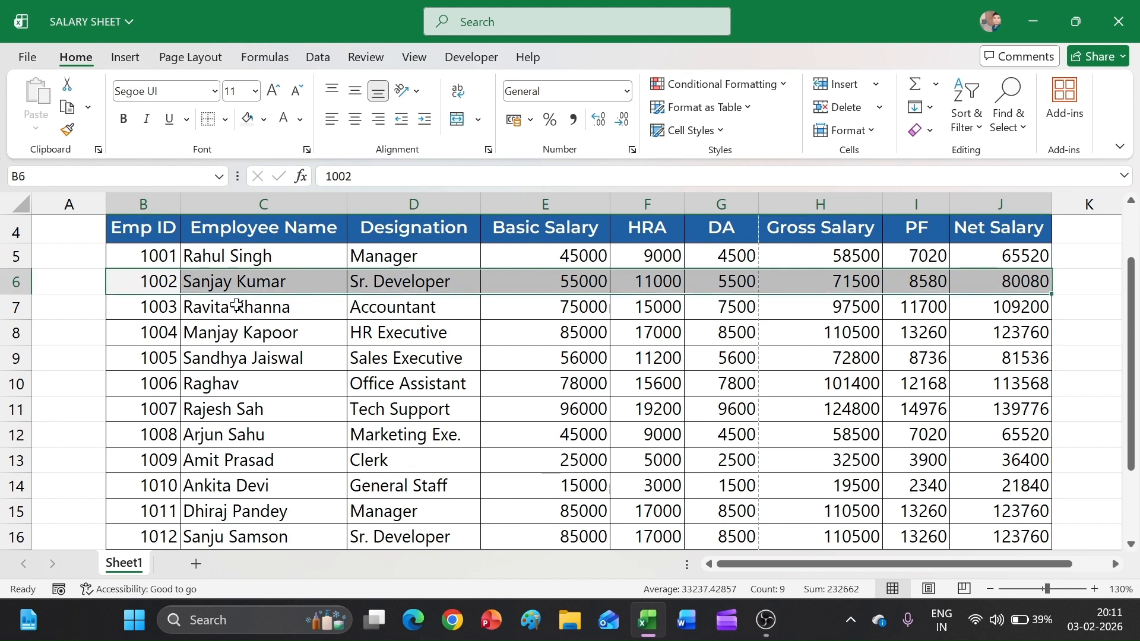
pyautogui.click(186, 307)
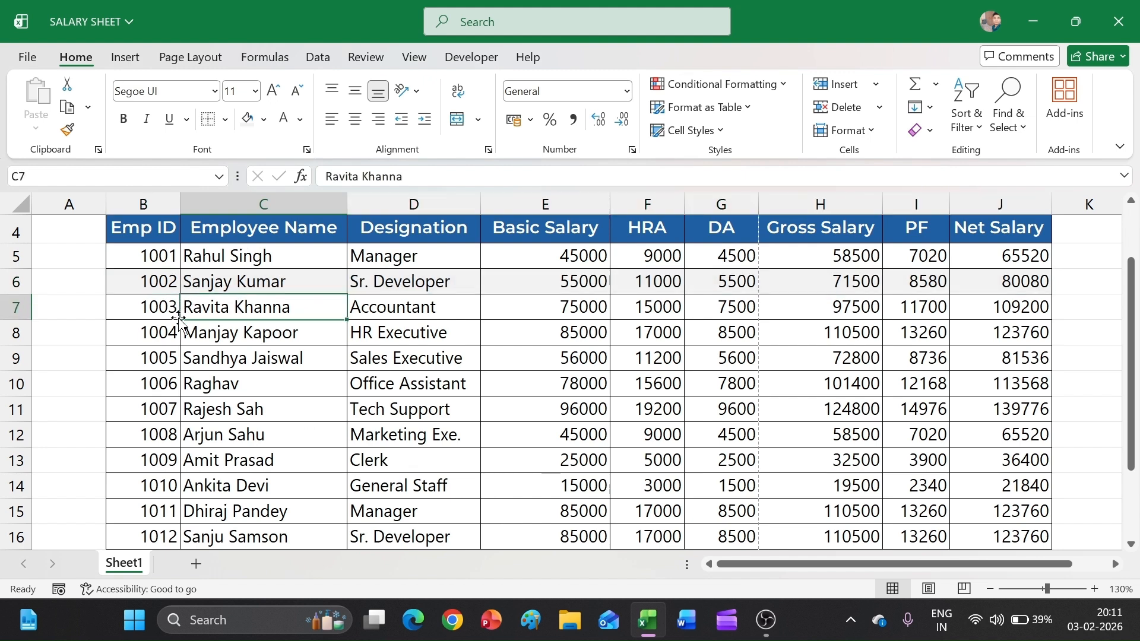
# Apply the same light grey fill to the alternate rows B8:J8 and B10:J10.
pyautogui.moveTo(132, 332); pyautogui.dragTo(965, 333)
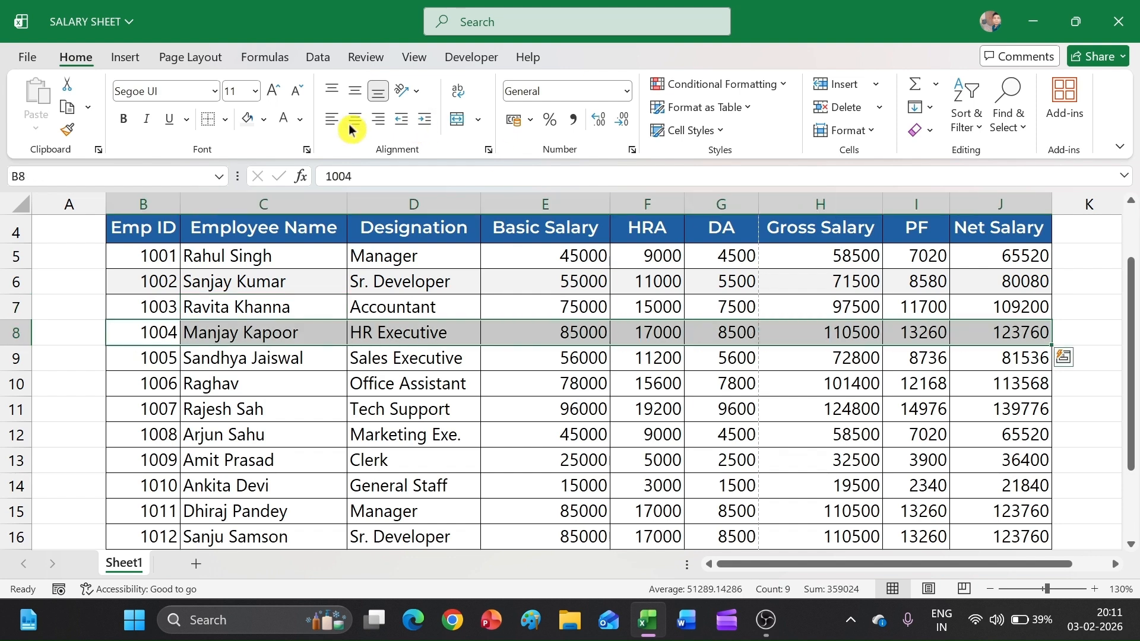
pyautogui.click(252, 122)
pyautogui.moveTo(144, 375); pyautogui.dragTo(1013, 385)
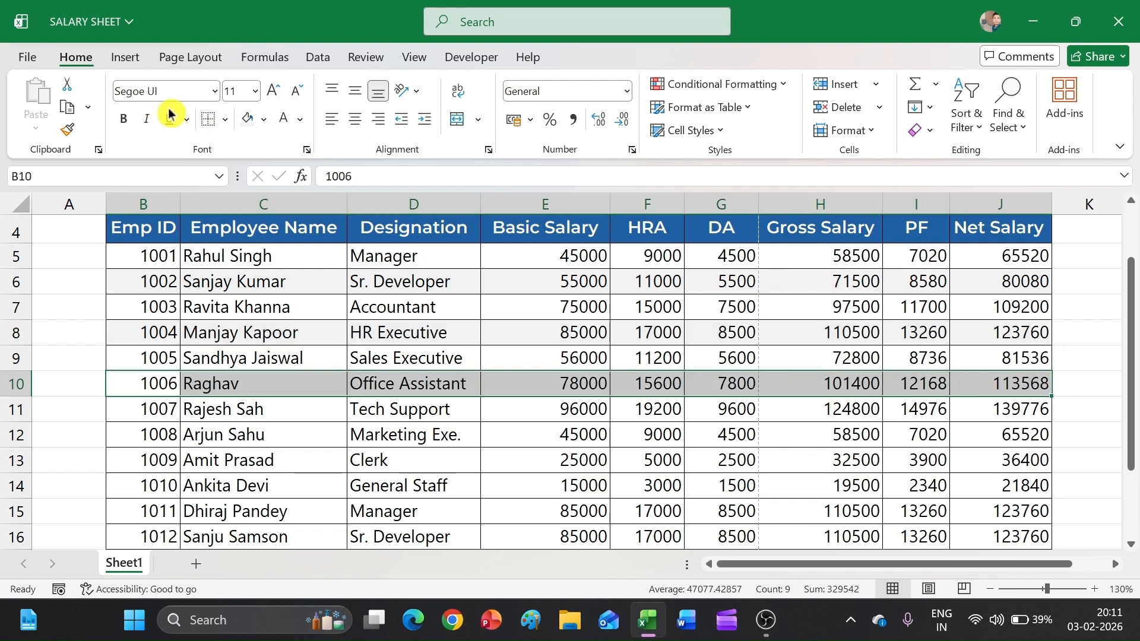
pyautogui.click(247, 120)
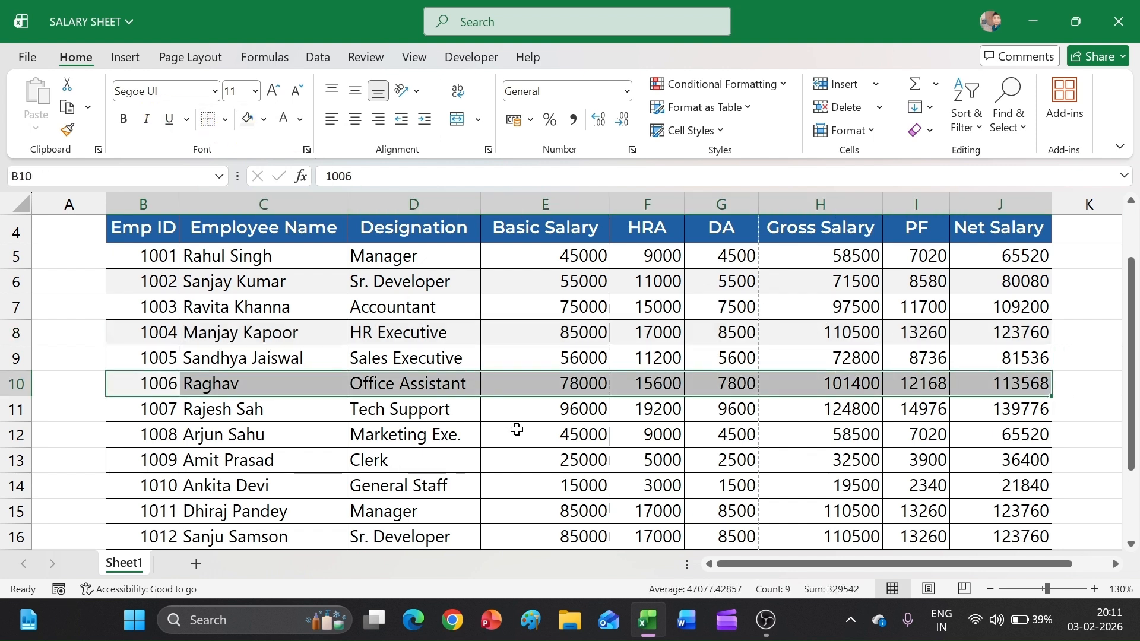
pyautogui.scroll(1, 788, 454)
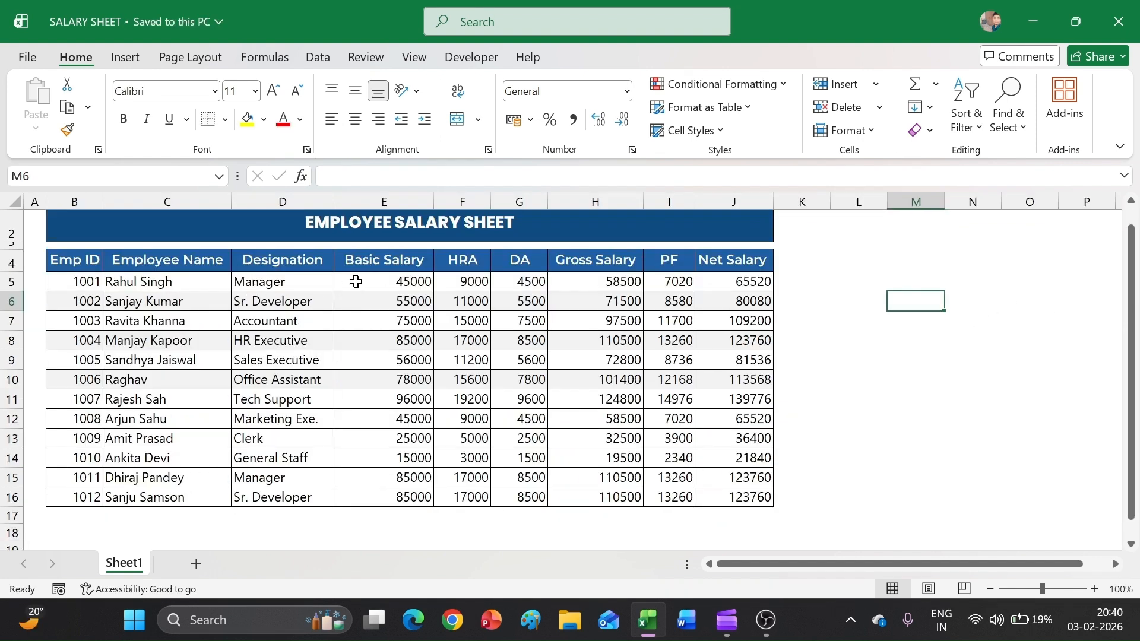
# Format the salary amounts in E5:J16 as ₹ currency with 0 decimal places and autofit the PF column.
pyautogui.moveTo(355, 282); pyautogui.dragTo(757, 497)
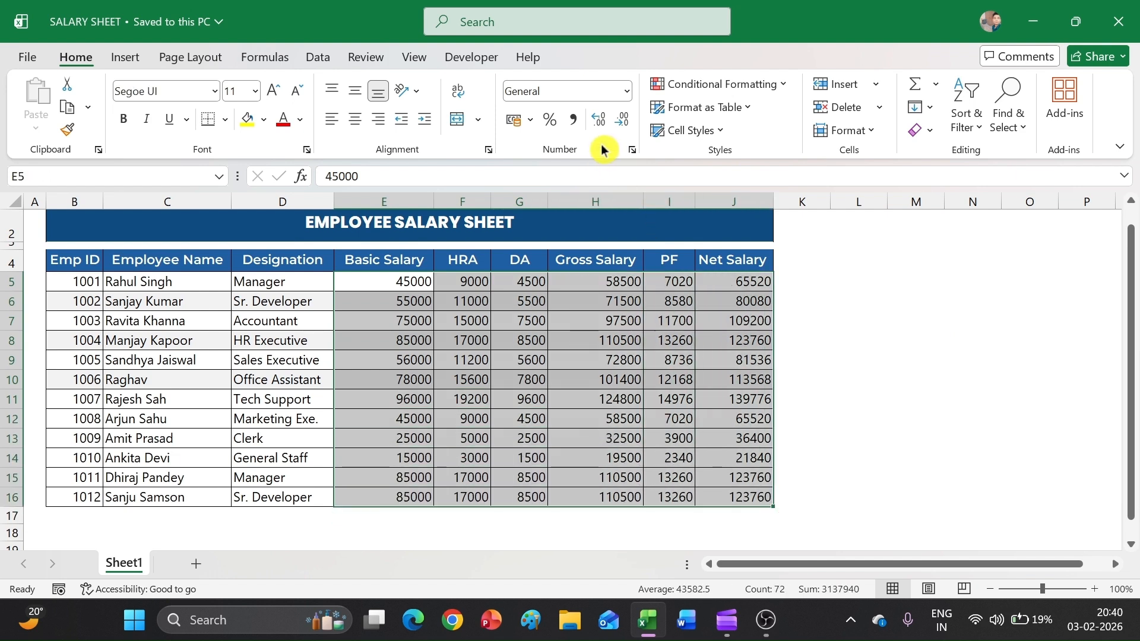
pyautogui.click(633, 152)
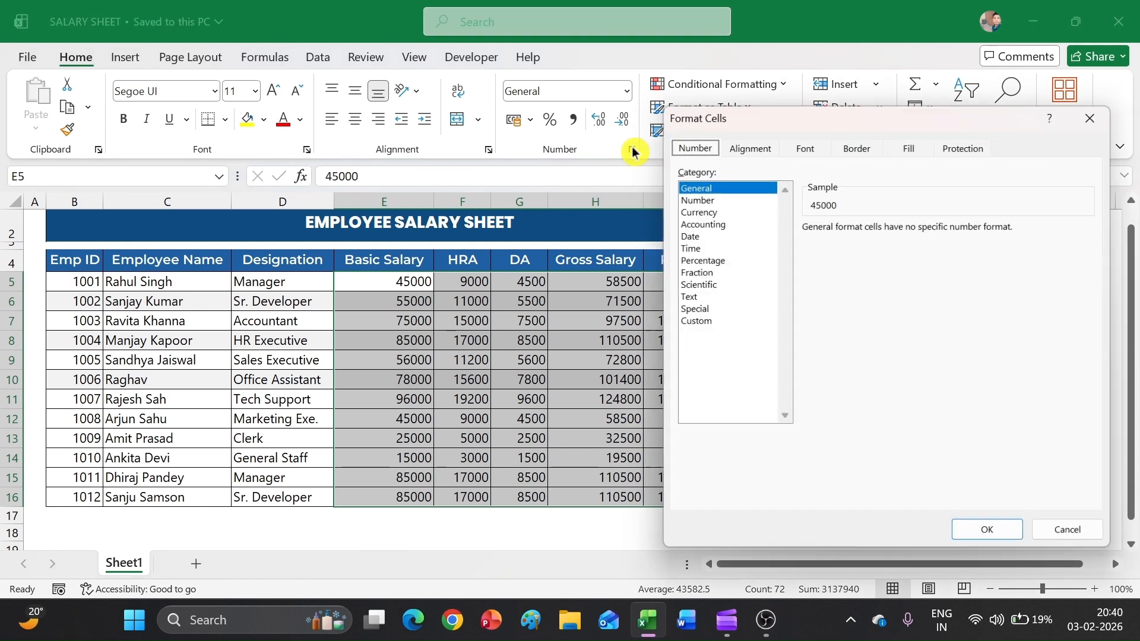
pyautogui.click(696, 209)
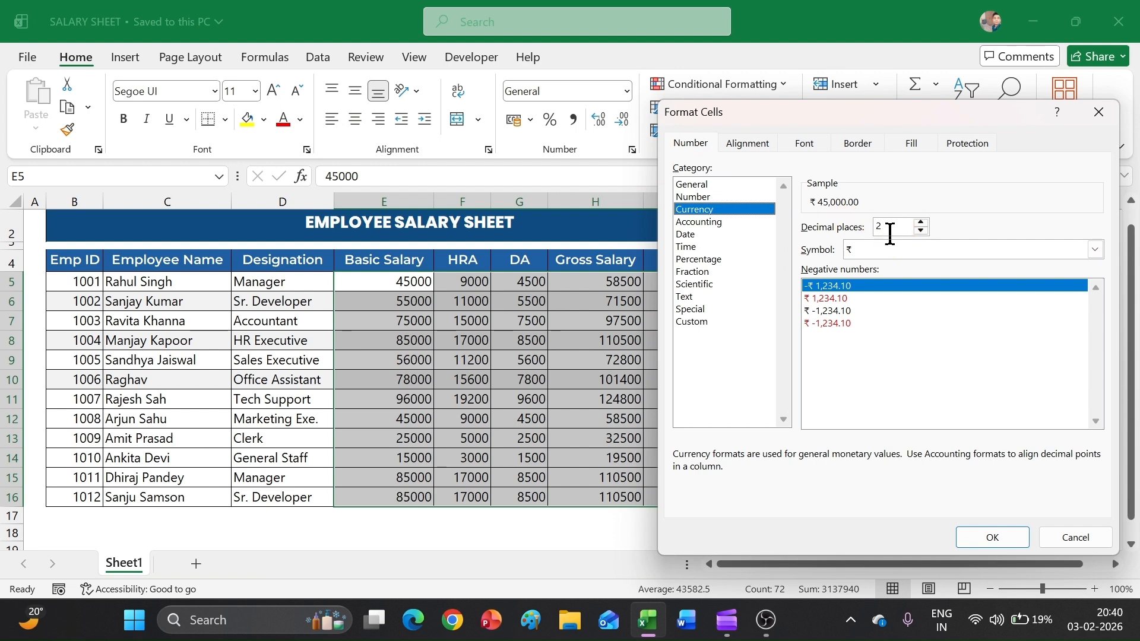
pyautogui.click(920, 231)
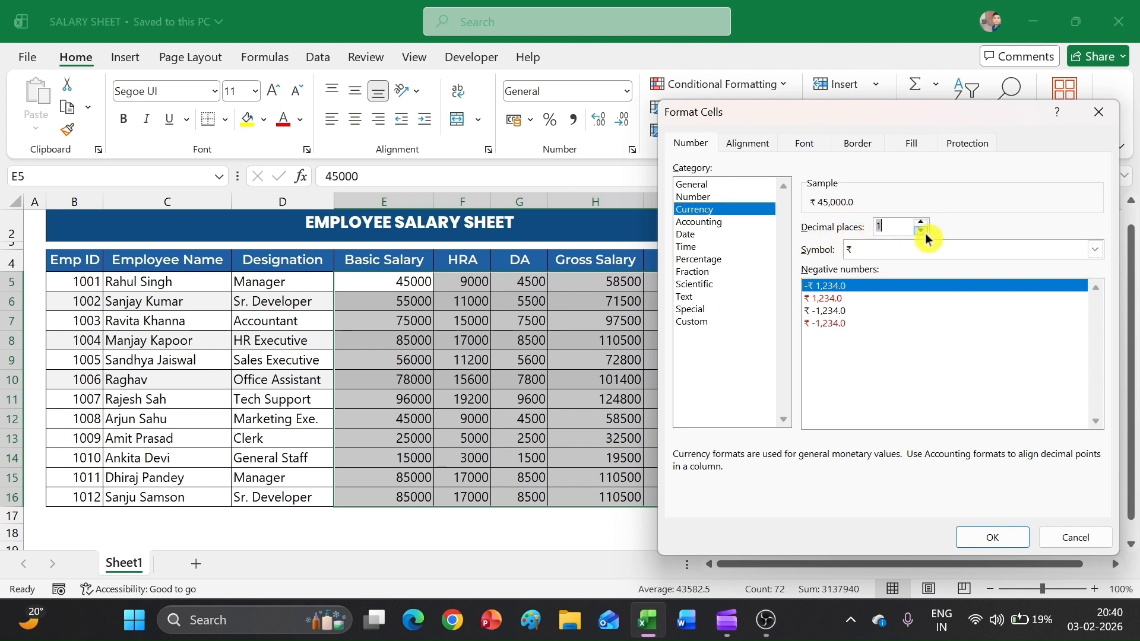
pyautogui.click(921, 230)
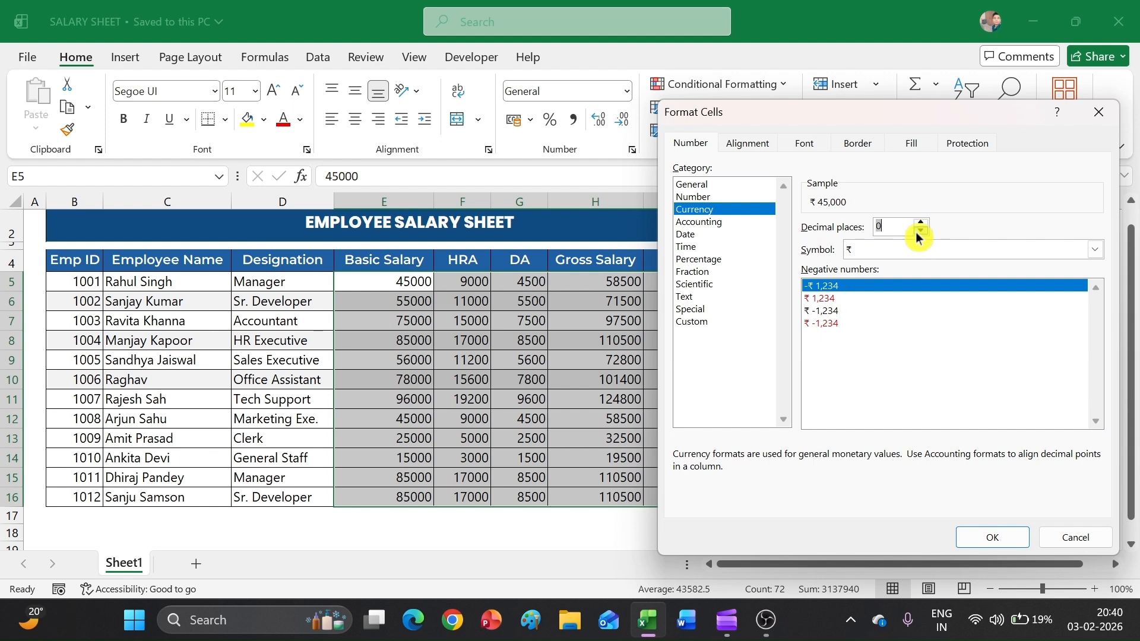
pyautogui.click(967, 531)
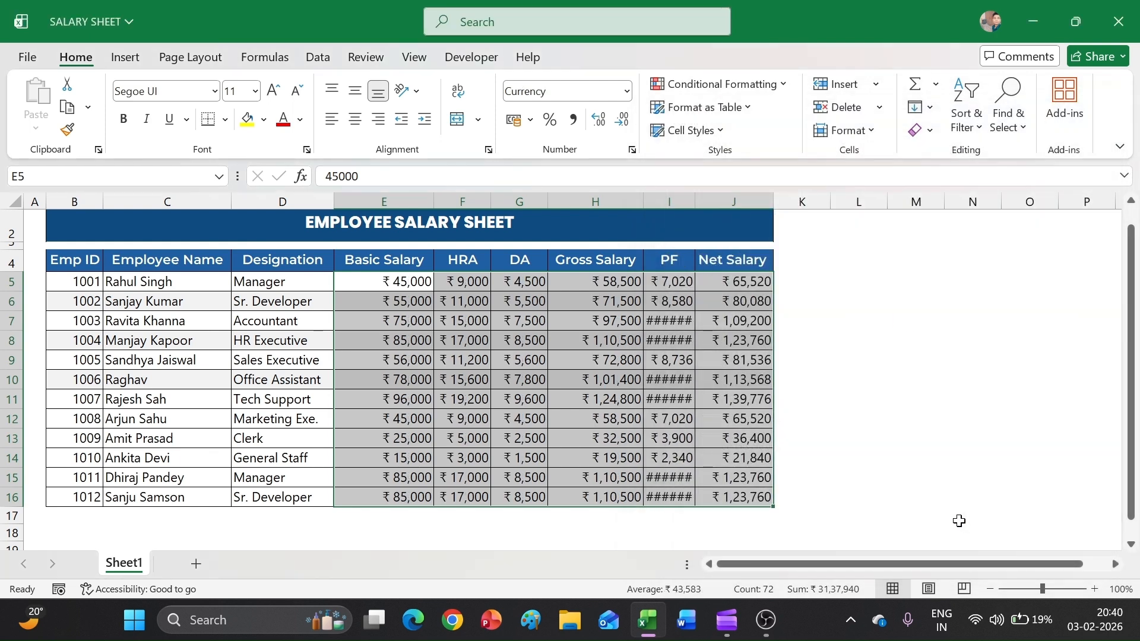
pyautogui.doubleClick(696, 201)
pyautogui.click(903, 405)
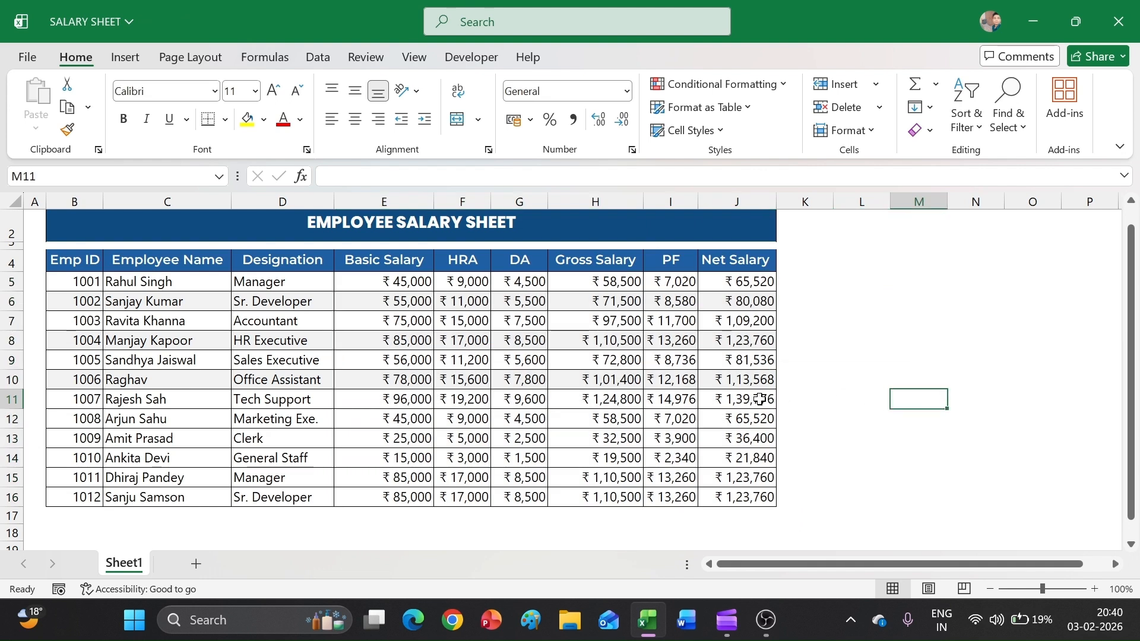
# Set the salary sheet's page orientation to Landscape and its paper size to A4.
pyautogui.scroll(1, 757, 399)
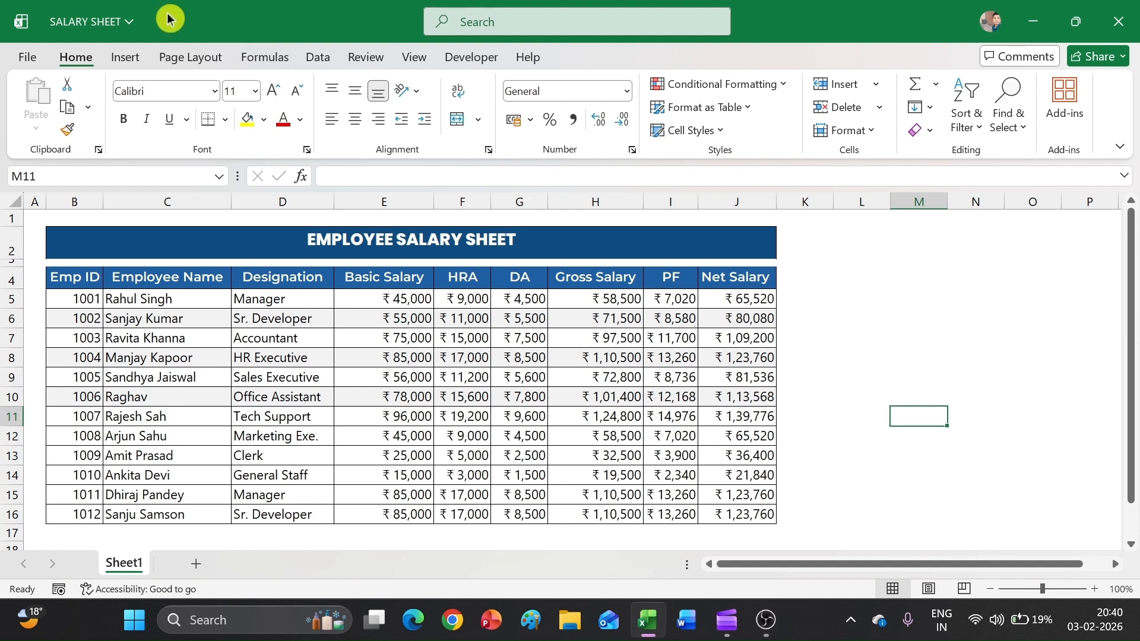
pyautogui.click(188, 58)
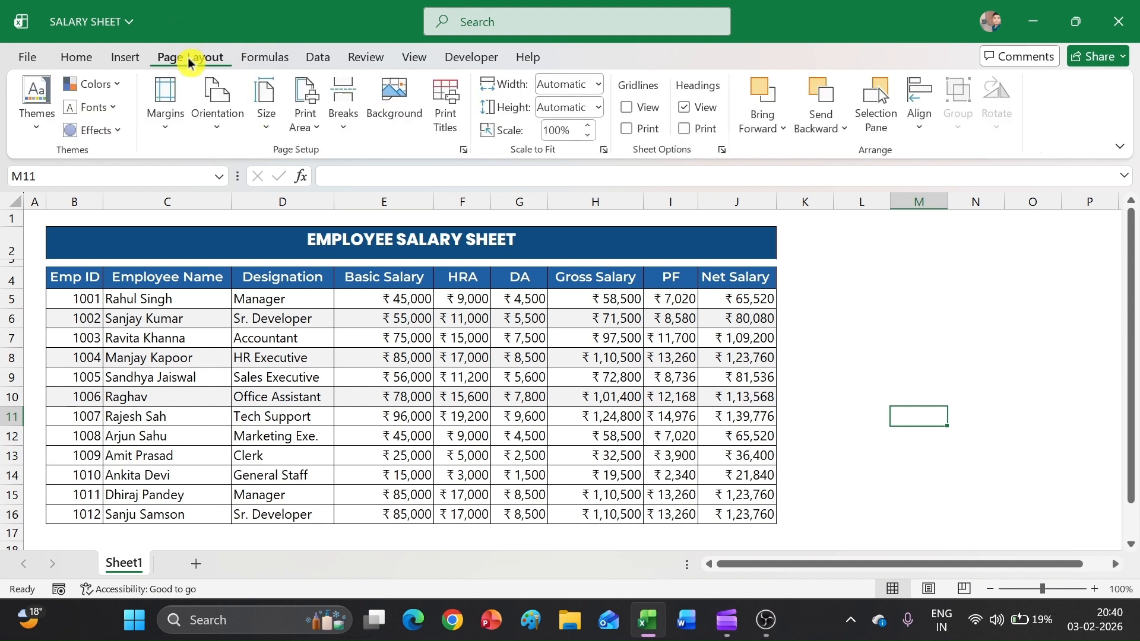
pyautogui.click(226, 121)
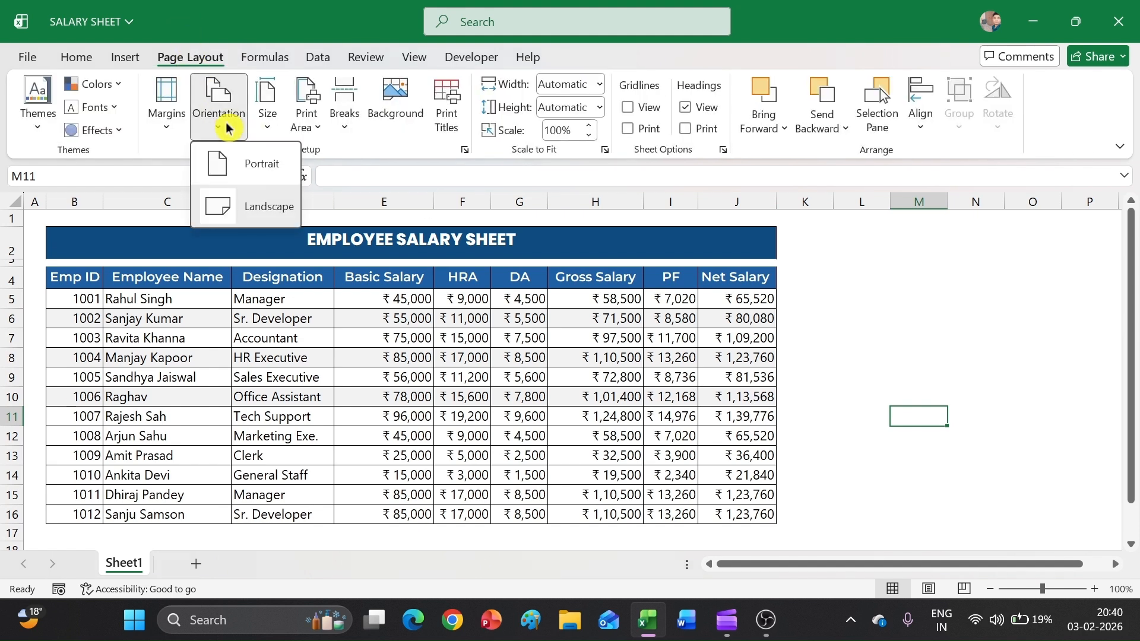
pyautogui.click(238, 206)
pyautogui.click(269, 126)
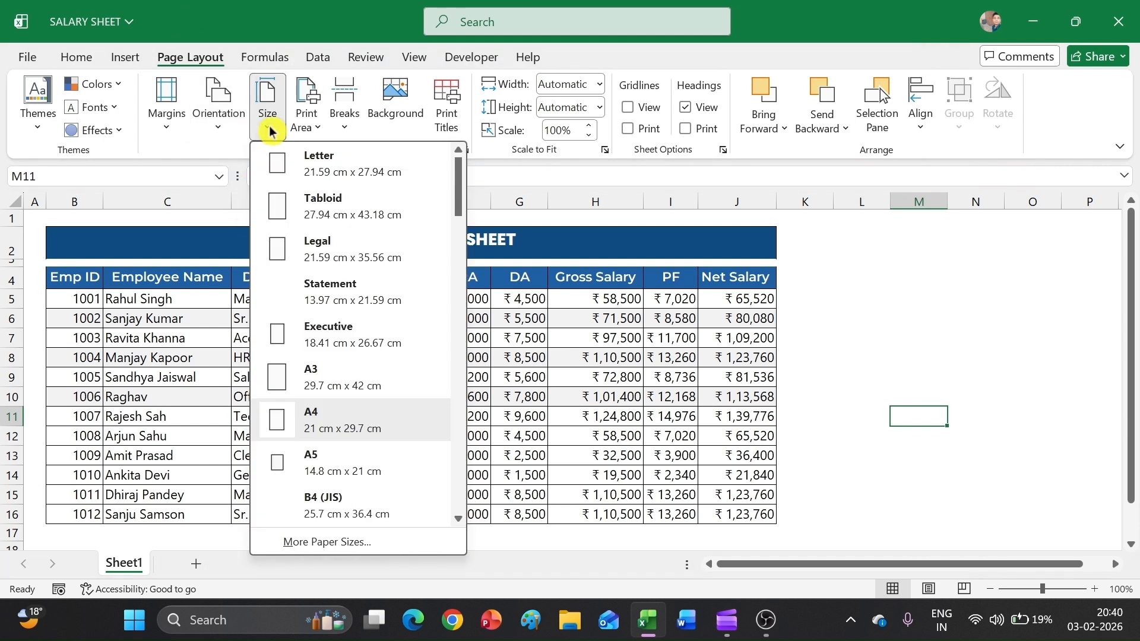
pyautogui.click(359, 417)
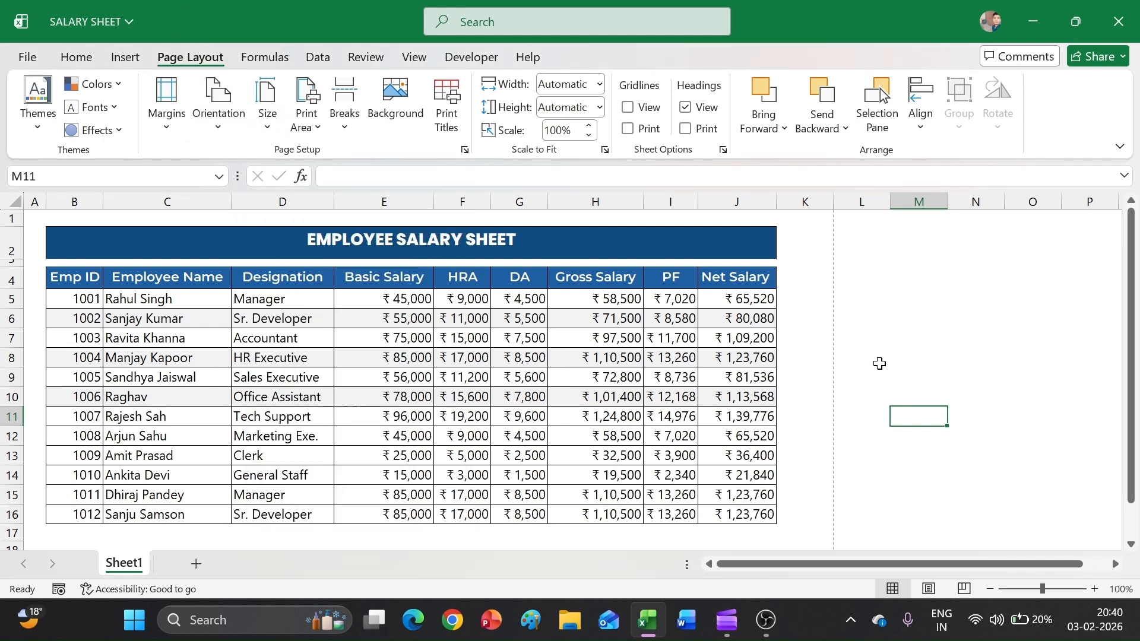
# Check the salary sheet's page layout in the print preview and return to the worksheet.
pyautogui.hotkey('ctrl', 'p')
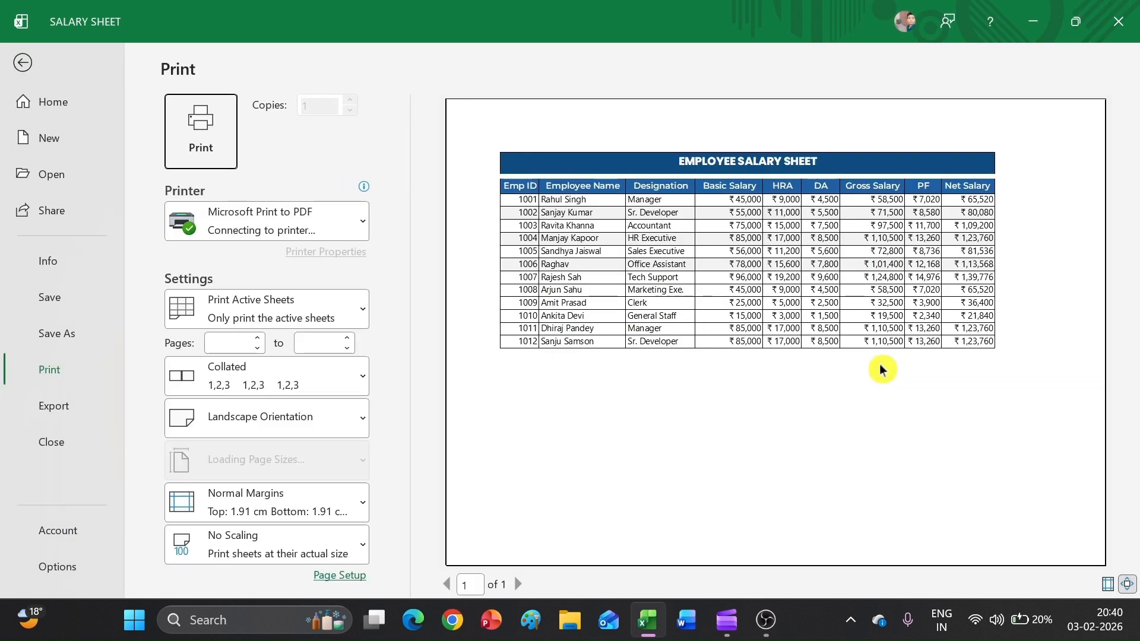
pyautogui.click(13, 67)
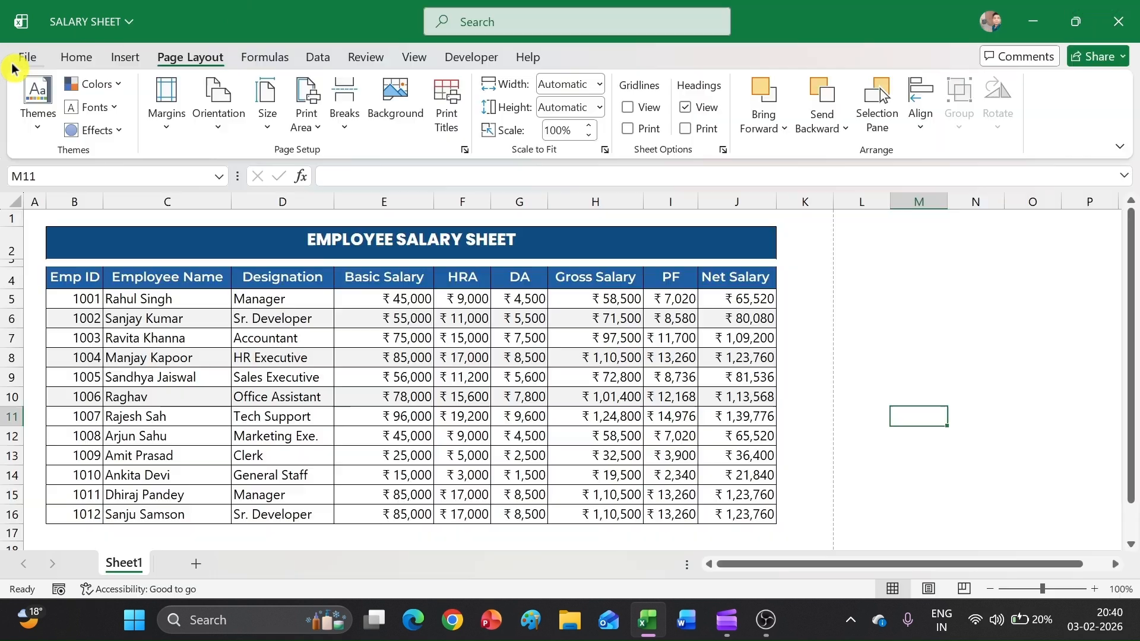